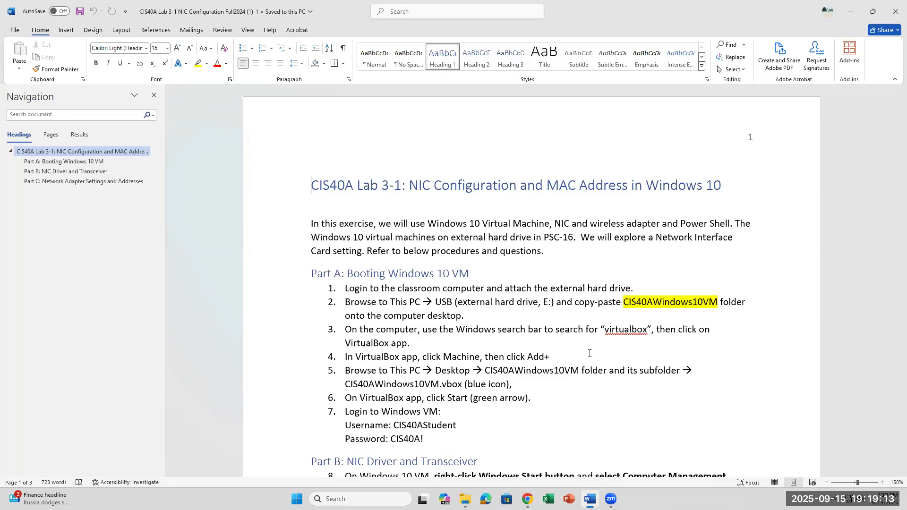
Switch to File Explorer and open the TOSHIBA EXT (D:) external drive from This PC
{"action": "left_click", "coordinate": [465, 499]}
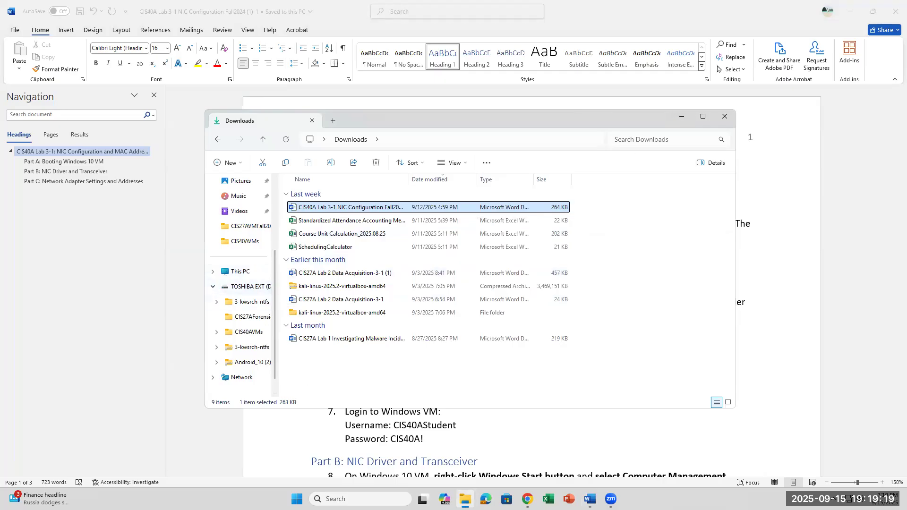
{"action": "left_click", "coordinate": [465, 499]}
{"action": "left_click", "coordinate": [466, 499]}
{"action": "left_click", "coordinate": [252, 274]}
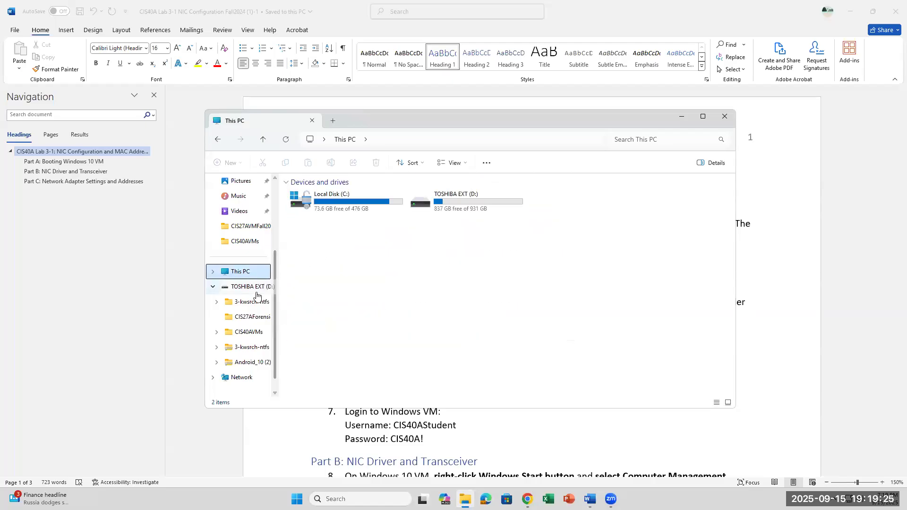
{"action": "double_click", "coordinate": [472, 204]}
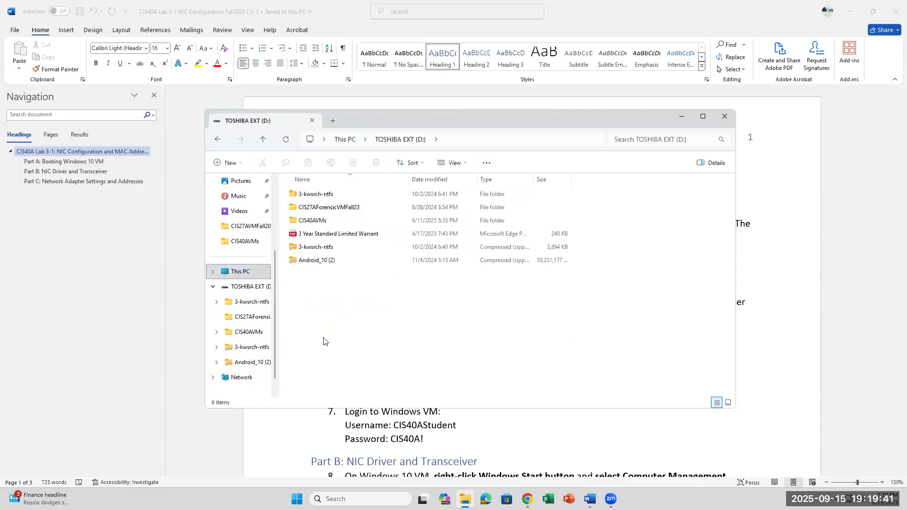
Open the CIS40AVMs folder on the external drive and select the CIS40AWindows10VM folder inside it
{"action": "left_click", "coordinate": [337, 222]}
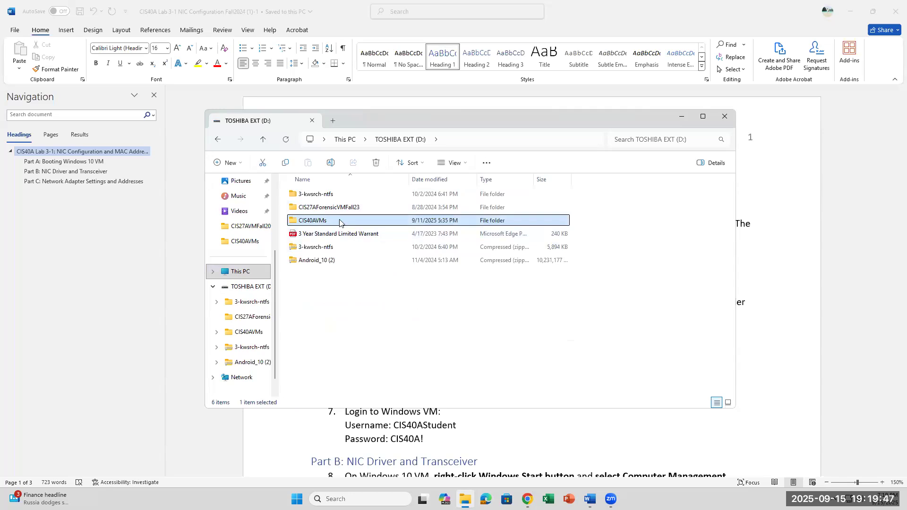
{"action": "mouse_move", "coordinate": [340, 223]}
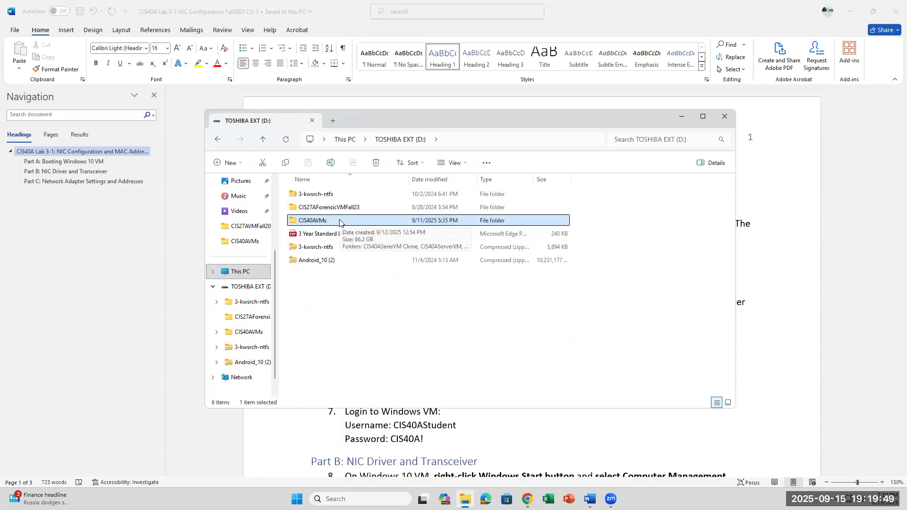
{"action": "left_click", "coordinate": [375, 342]}
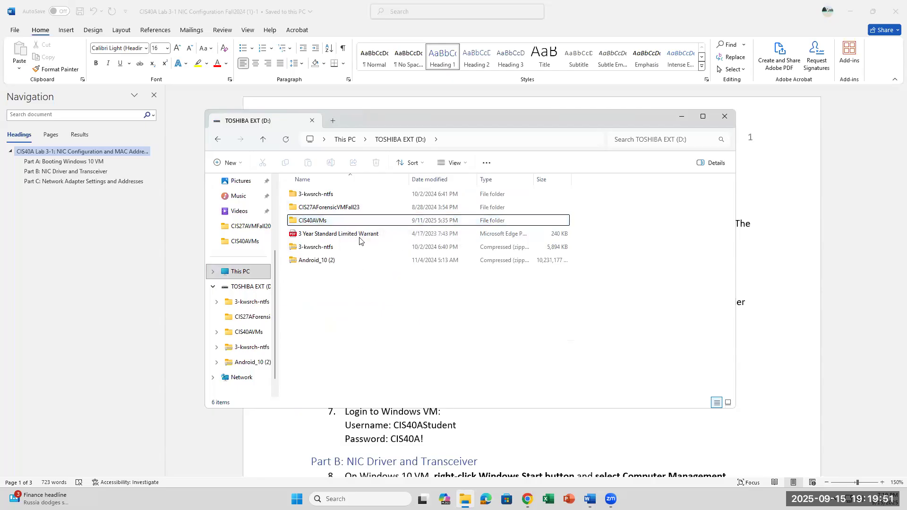
{"action": "double_click", "coordinate": [364, 223]}
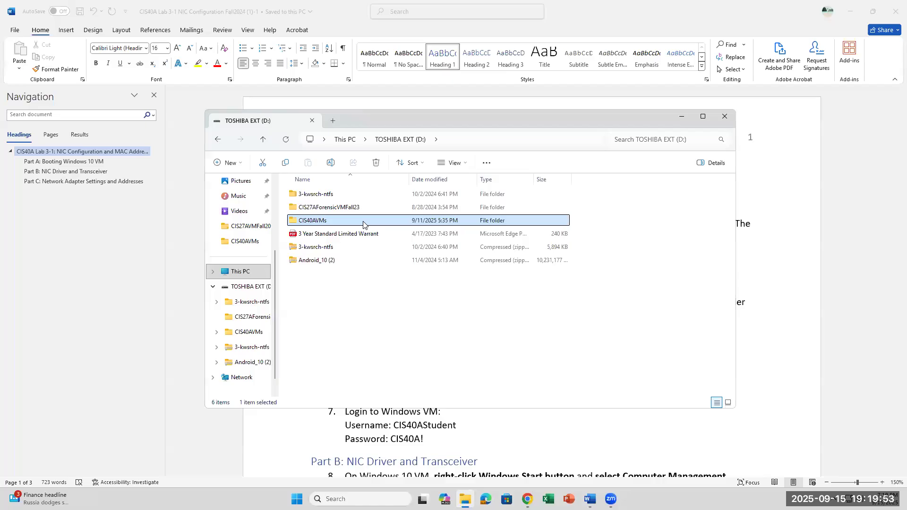
{"action": "left_click", "coordinate": [357, 224]}
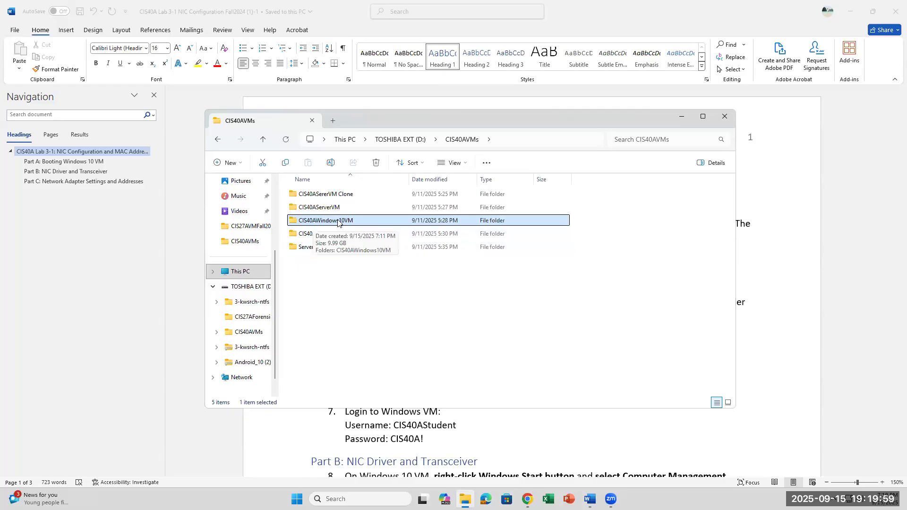
{"action": "left_click", "coordinate": [338, 220]}
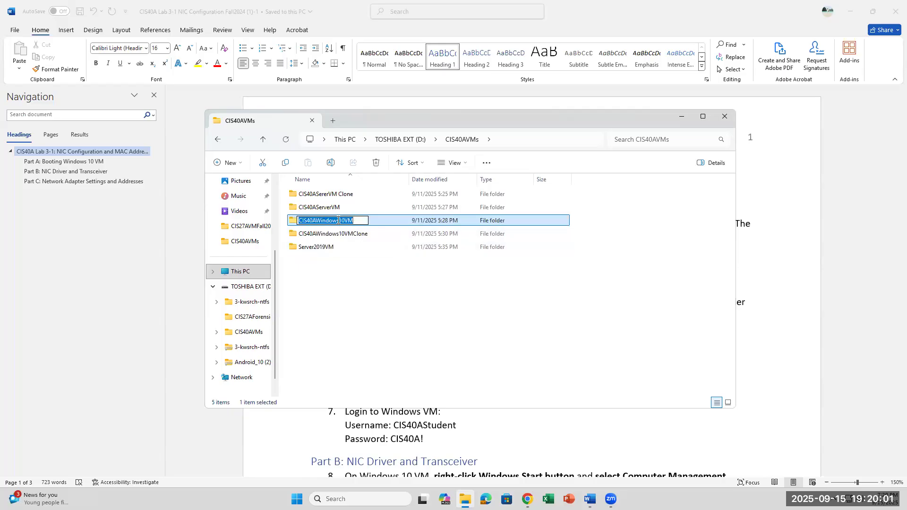
{"action": "left_click", "coordinate": [396, 224]}
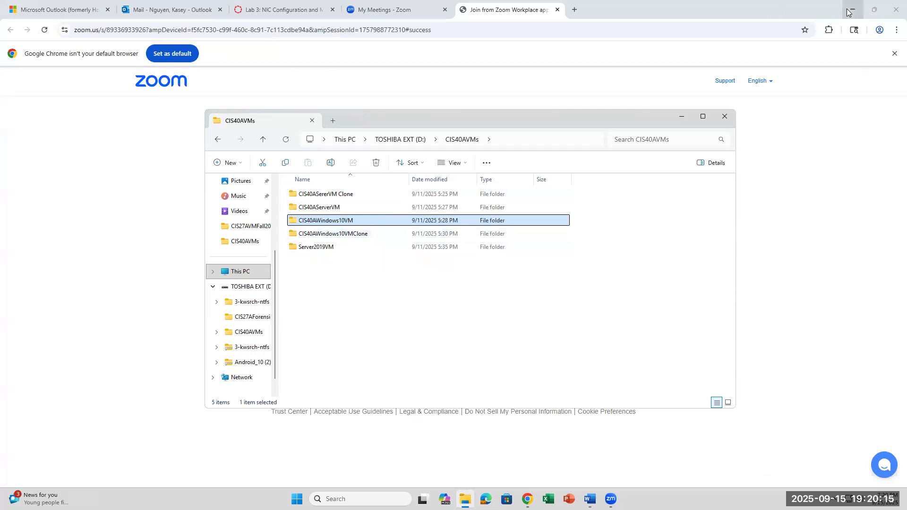
In the inner CIS40AWindows10VM folder of the desktop copy, delete the Logs folder and the CIS40AWindows10VM.vbox-prev file
{"action": "left_click", "coordinate": [875, 9]}
{"action": "left_click", "coordinate": [120, 128]}
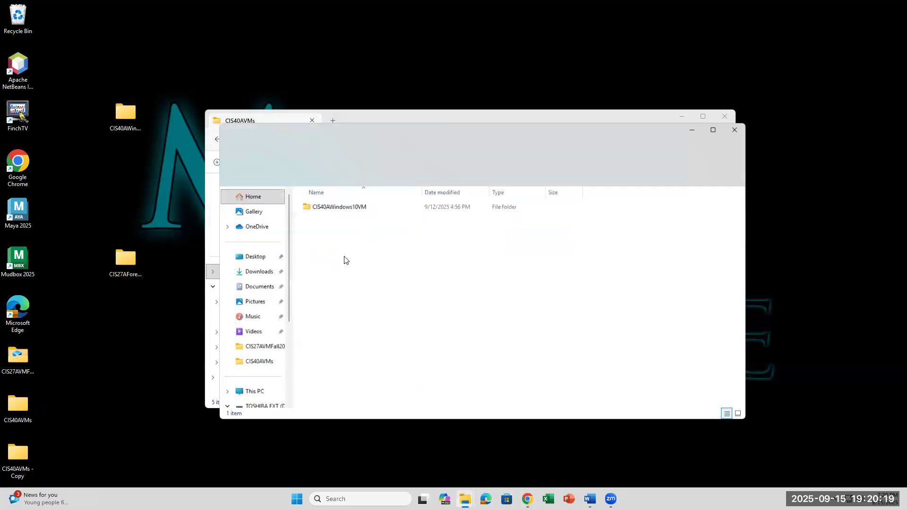
{"action": "double_click", "coordinate": [363, 206]}
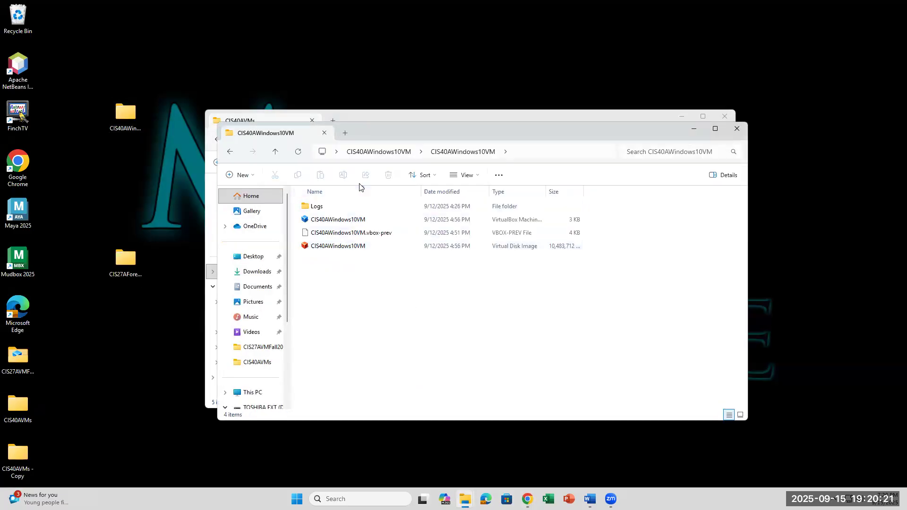
{"action": "left_click", "coordinate": [340, 233]}
{"action": "left_click", "coordinate": [317, 206], "text": "ctrl"}
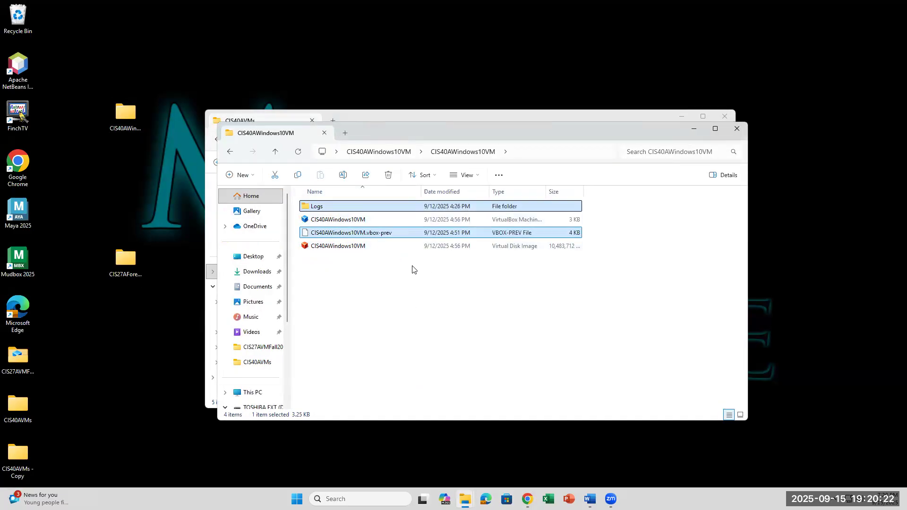
{"action": "left_click", "coordinate": [389, 176]}
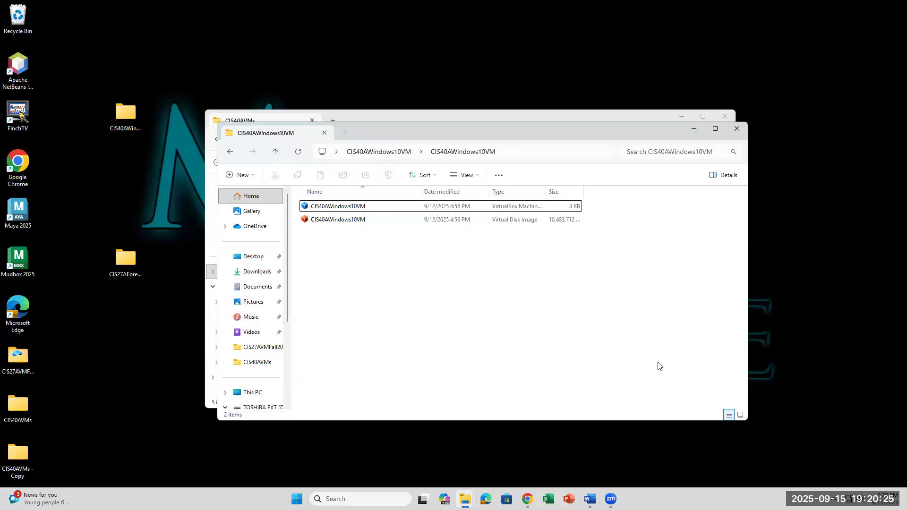
Close both folder windows and reopen the desktop's CIS40AWindows10VM folder and its subfolder to examine the virtual machine files
{"action": "left_click", "coordinate": [139, 116]}
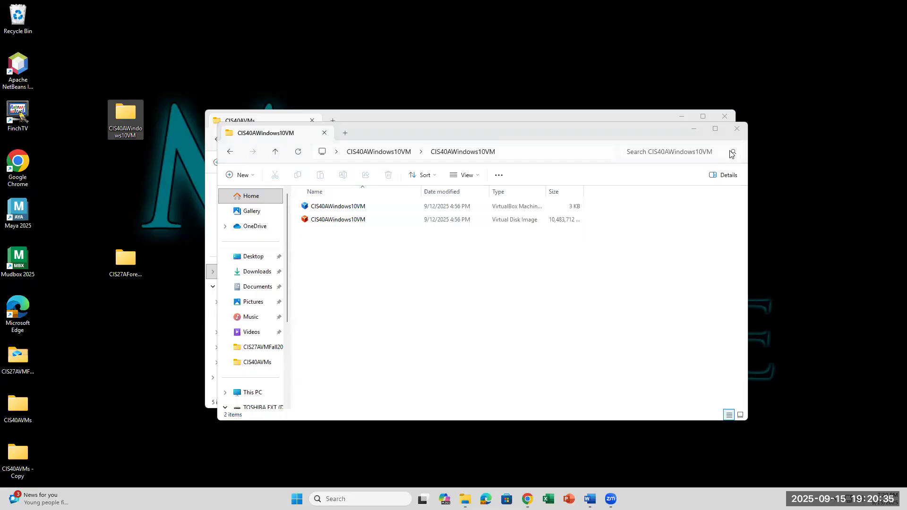
{"action": "left_click", "coordinate": [739, 130]}
{"action": "left_click", "coordinate": [729, 118]}
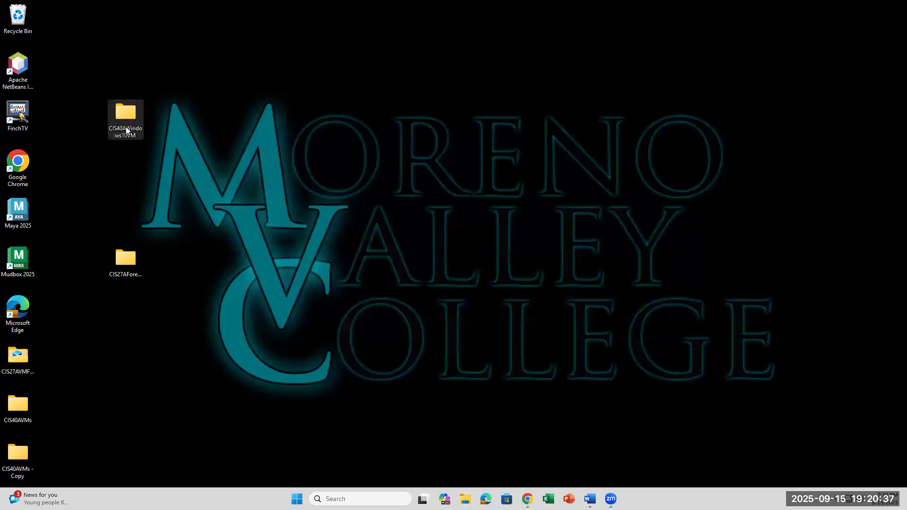
{"action": "key", "text": "Return"}
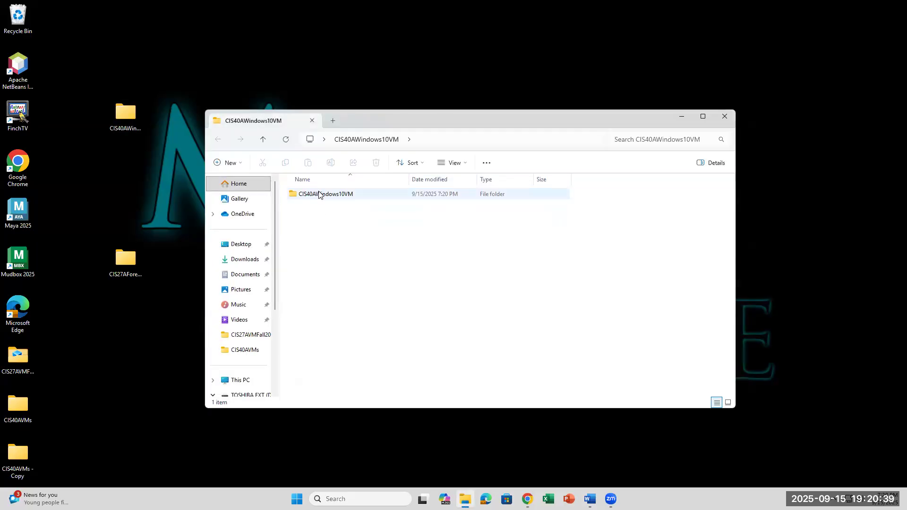
{"action": "double_click", "coordinate": [319, 195]}
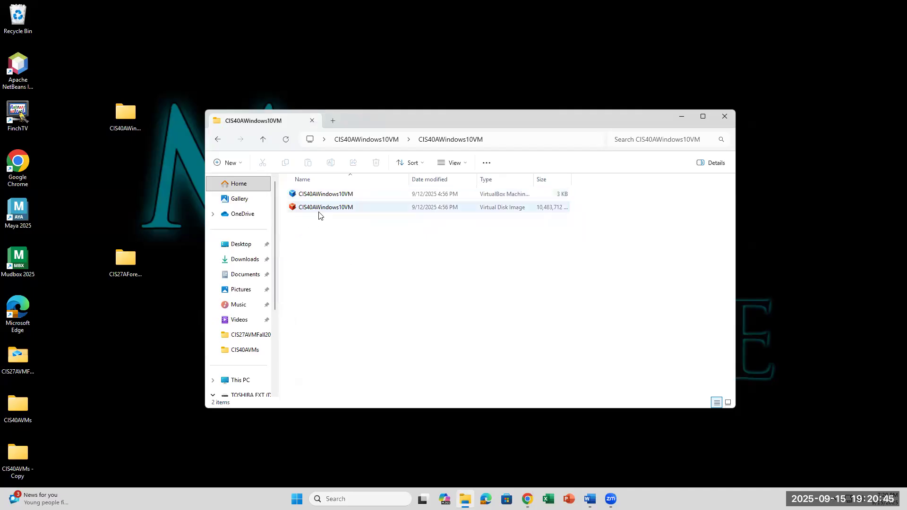
{"action": "mouse_move", "coordinate": [319, 216]}
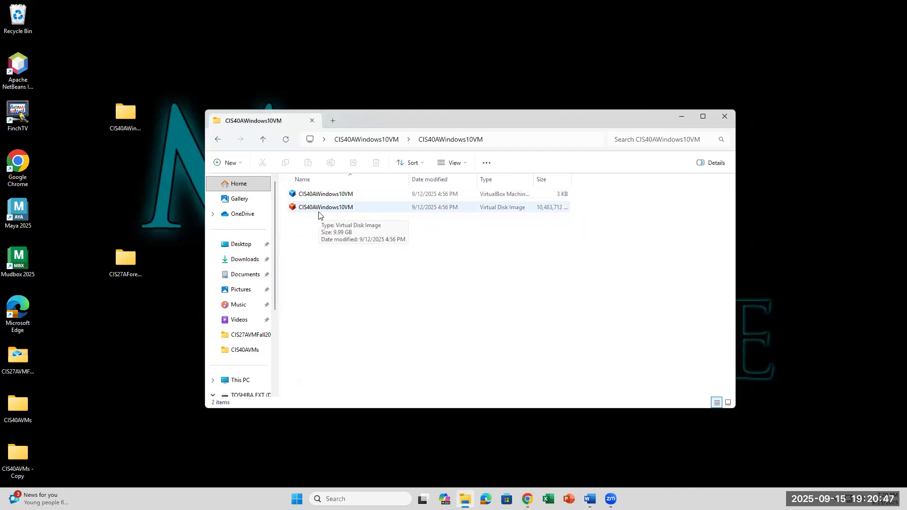
{"action": "mouse_move", "coordinate": [329, 199]}
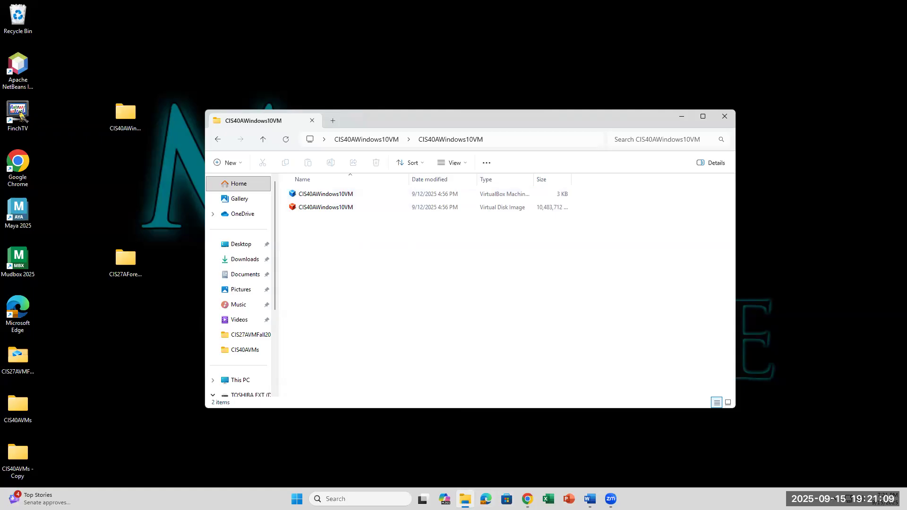
Switch to the Word lab document, read the Part A VirtualBox instructions, and minimize the document
{"action": "left_click", "coordinate": [590, 499]}
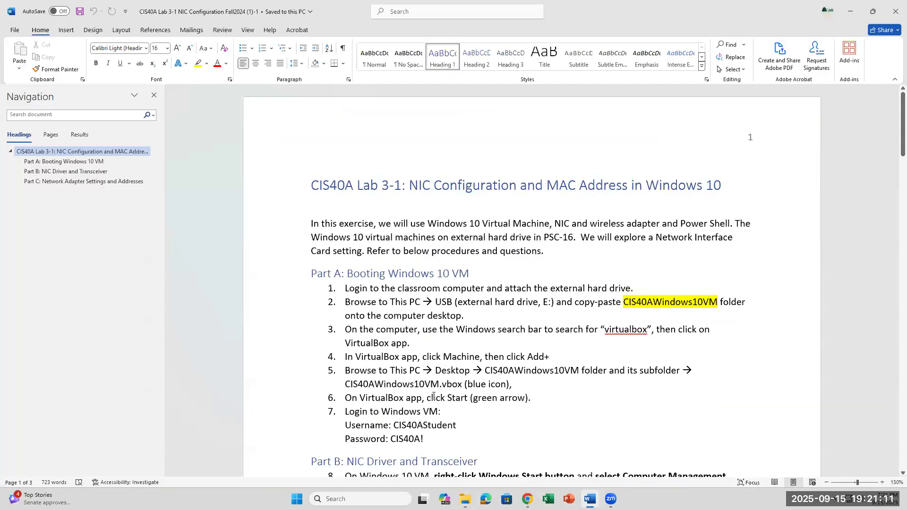
{"action": "scroll", "coordinate": [473, 371], "scroll_direction": "down", "scroll_amount": 3}
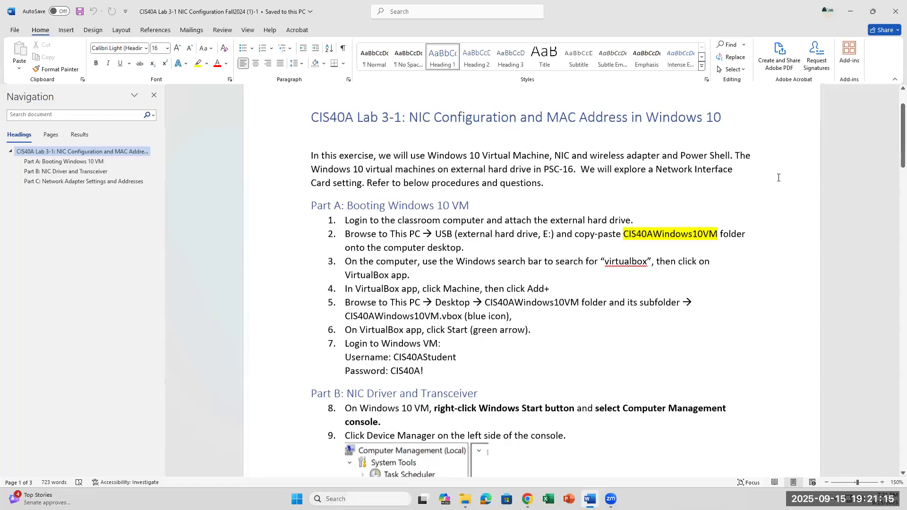
{"action": "left_click", "coordinate": [851, 12]}
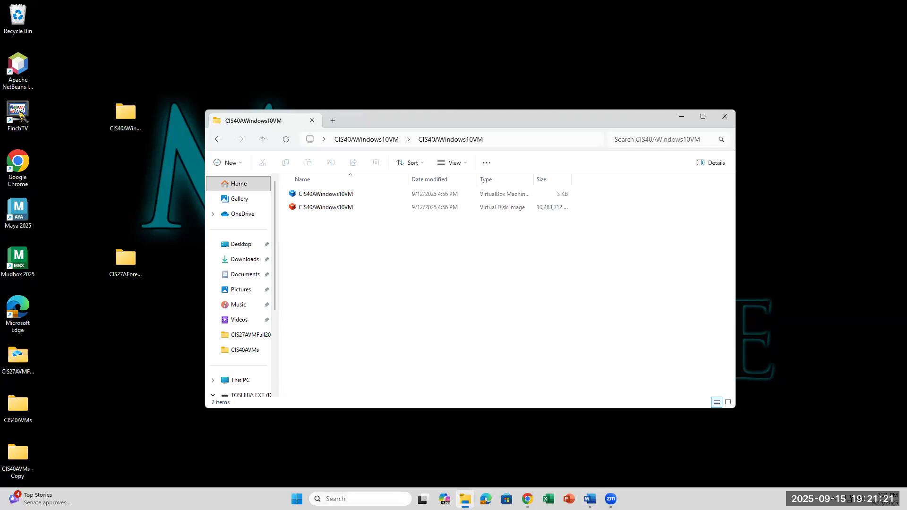
Search Windows for "virtual" and open Oracle VirtualBox
{"action": "left_click", "coordinate": [360, 499]}
{"action": "type", "text": "virtual"}
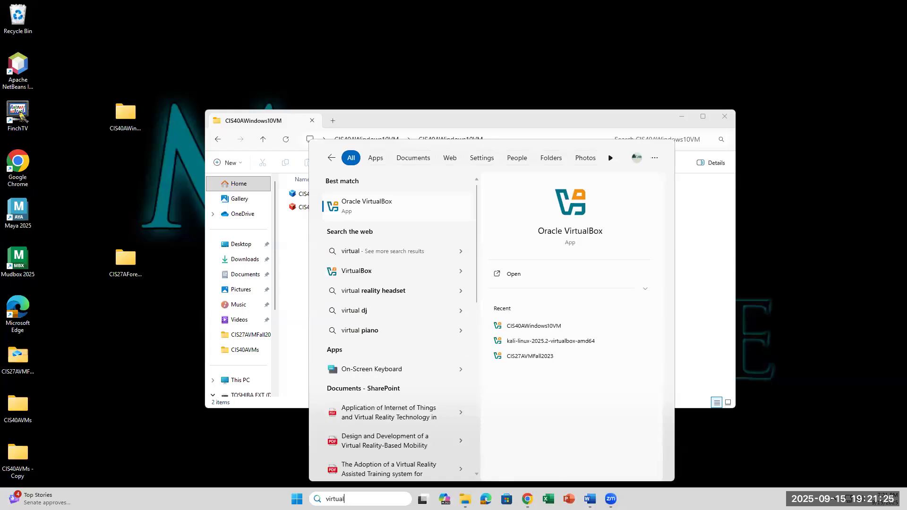
{"action": "left_click", "coordinate": [393, 203]}
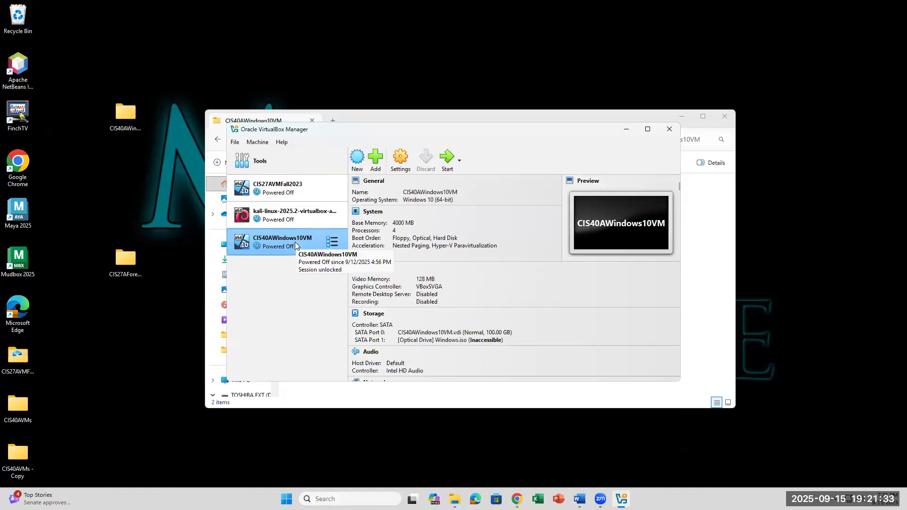
Remove the CIS40AWindows10VM machine from the VirtualBox Manager list while keeping its files on disk
{"action": "right_click", "coordinate": [295, 242]}
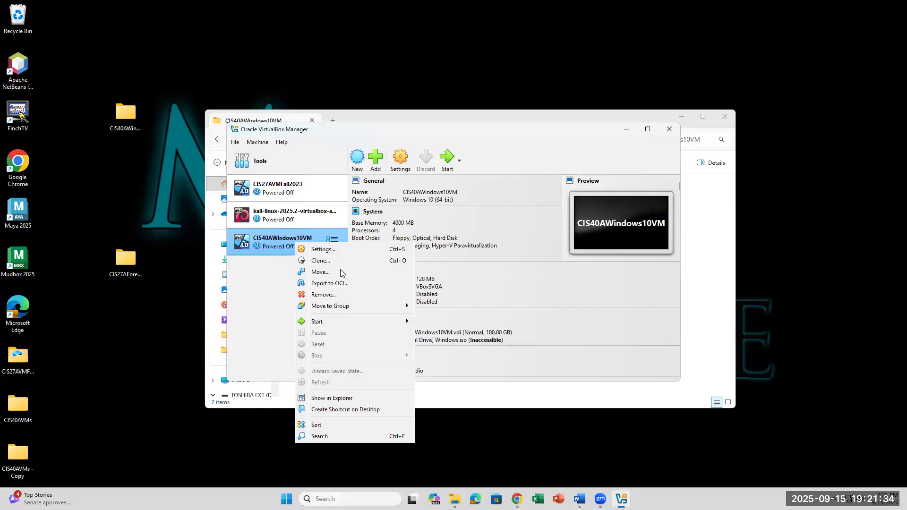
{"action": "left_click", "coordinate": [345, 296]}
{"action": "left_click", "coordinate": [455, 306]}
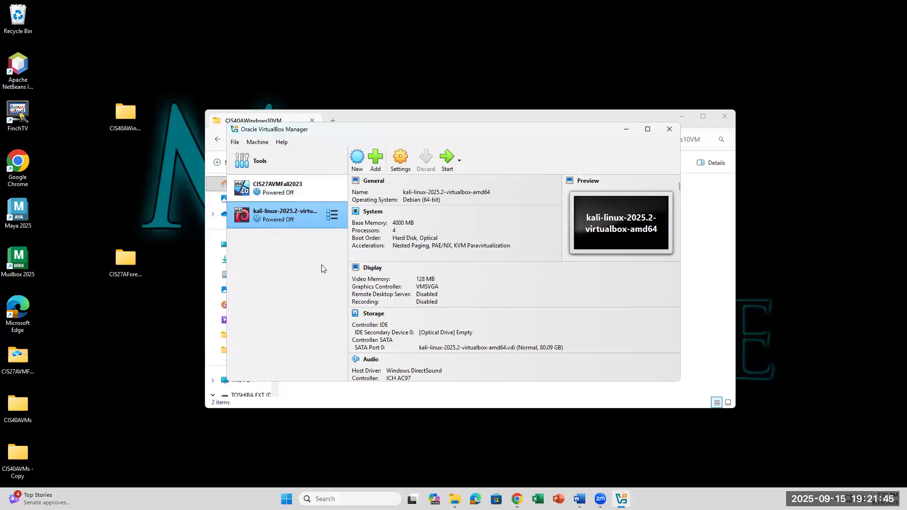
{"action": "left_click", "coordinate": [375, 161]}
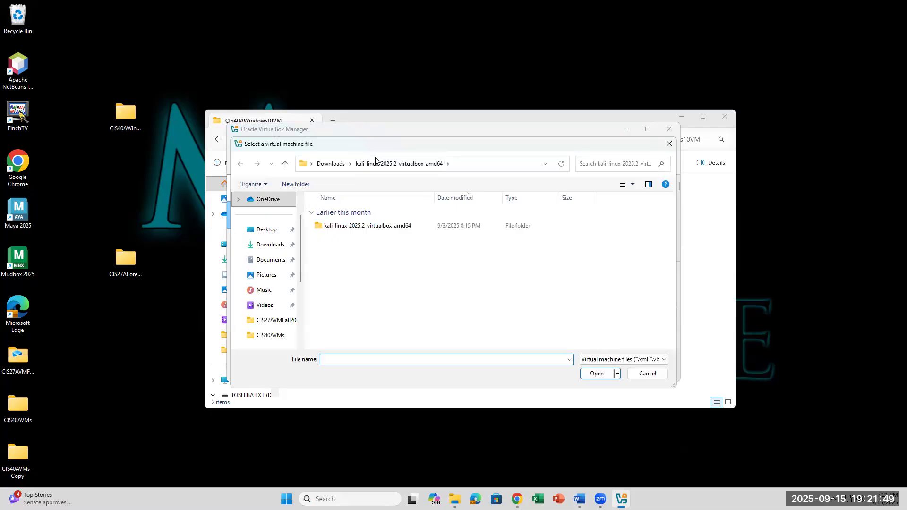
{"action": "left_click", "coordinate": [266, 230]}
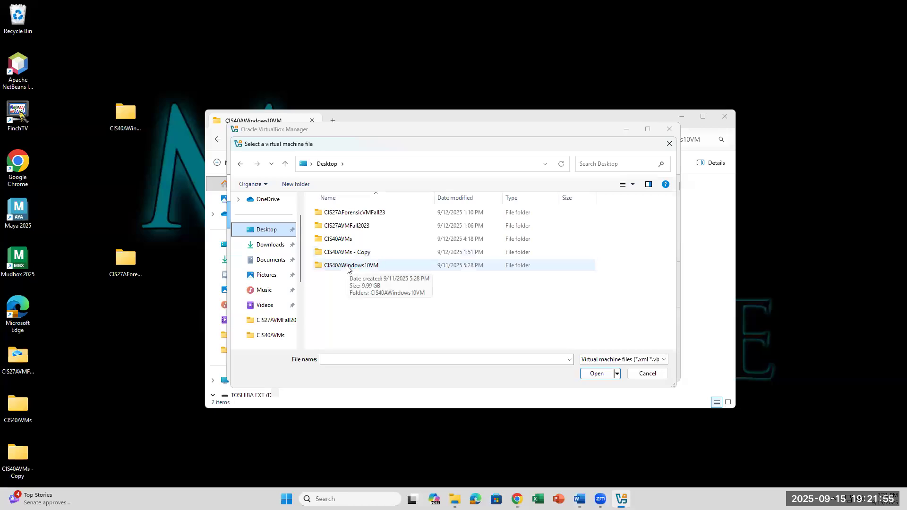
{"action": "double_click", "coordinate": [347, 267]}
{"action": "double_click", "coordinate": [352, 214]}
{"action": "left_click", "coordinate": [352, 216]}
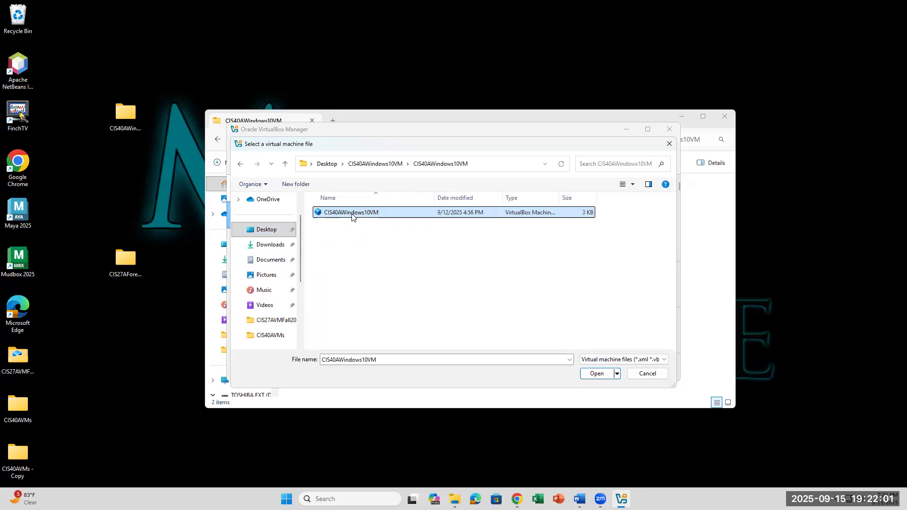
{"action": "left_click", "coordinate": [670, 143]}
{"action": "left_click", "coordinate": [671, 131]}
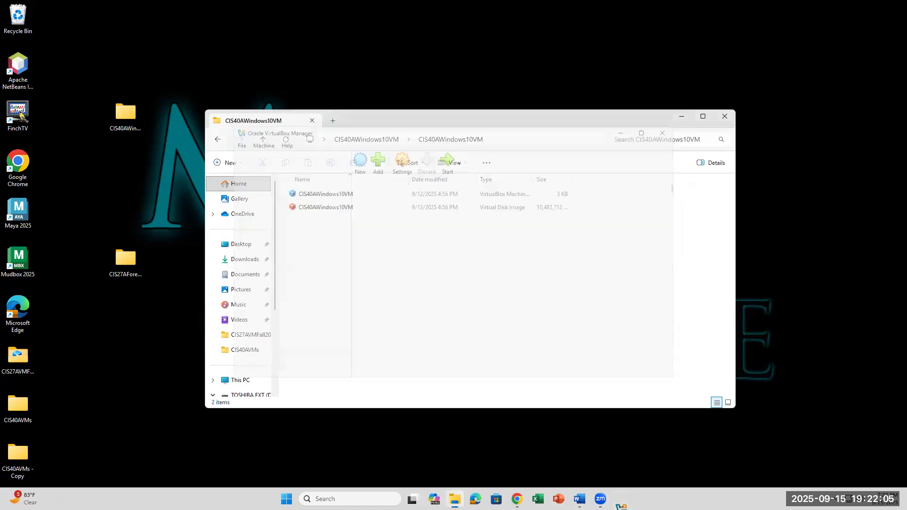
Find Oracle VirtualBox again with the Windows search term "virtual" and reopen it
{"action": "left_click", "coordinate": [360, 499]}
{"action": "type", "text": "virtual"}
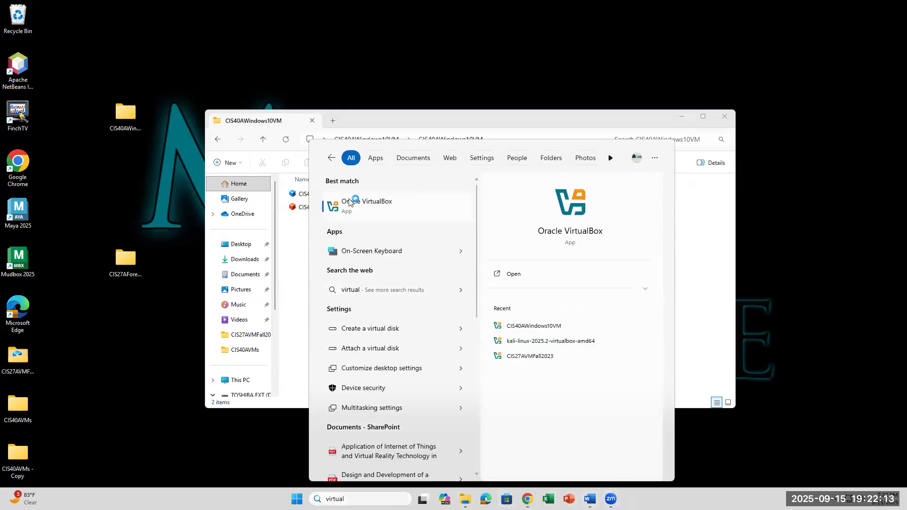
{"action": "key", "text": "Return"}
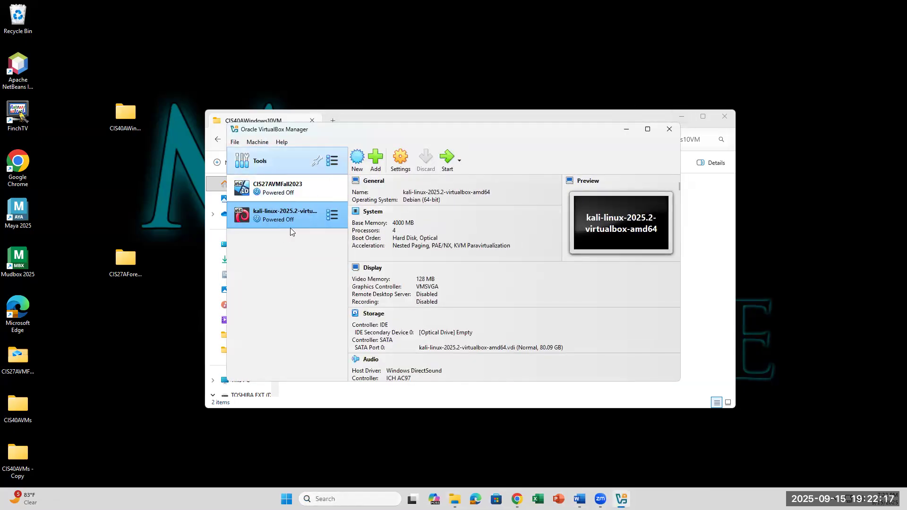
Add the CIS40AWindows10VM machine file from the CIS40AWindows10VM subfolder on the Desktop to VirtualBox
{"action": "left_click", "coordinate": [379, 161]}
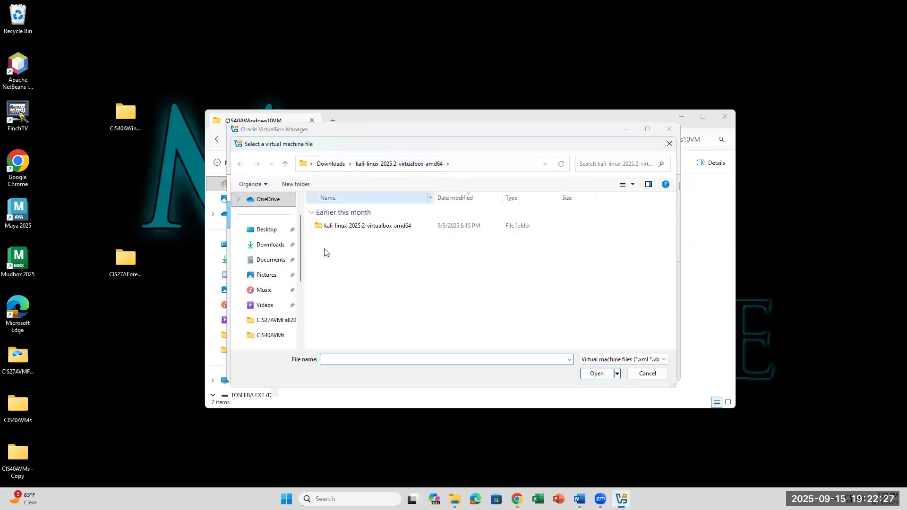
{"action": "left_click", "coordinate": [267, 230]}
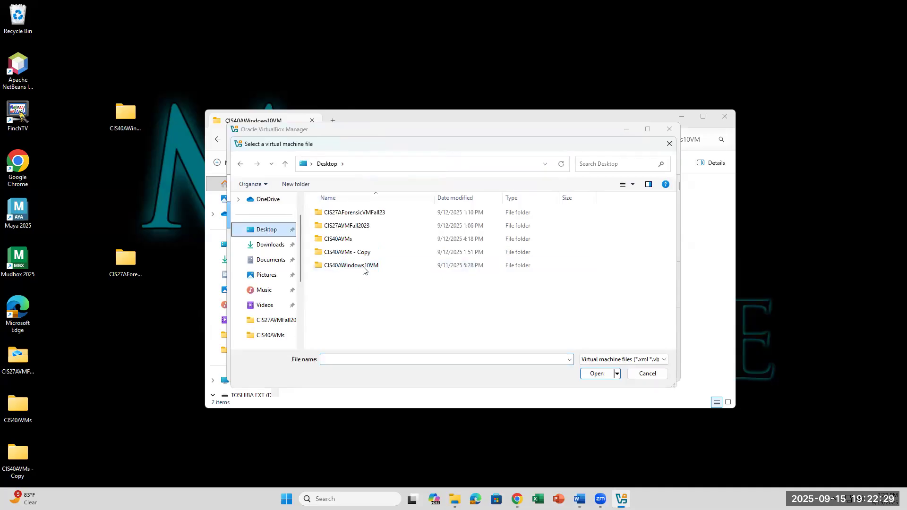
{"action": "left_click", "coordinate": [365, 266]}
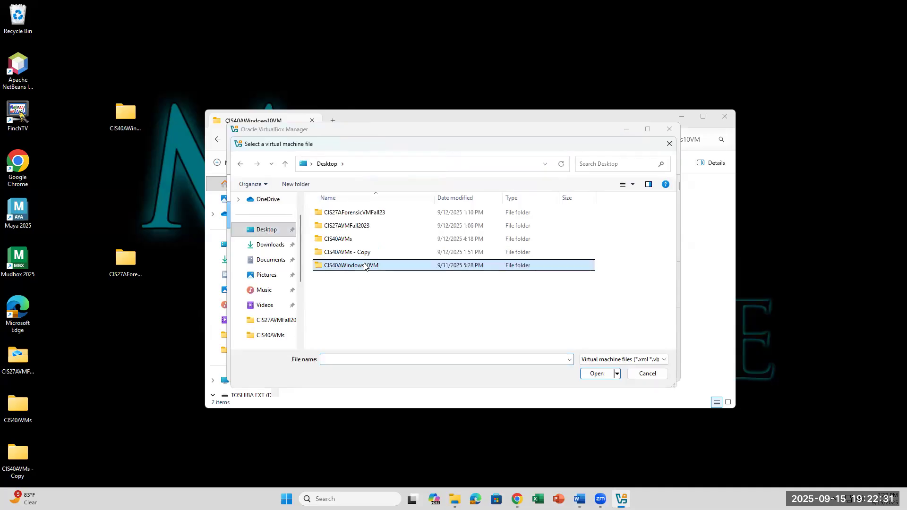
{"action": "double_click", "coordinate": [364, 266]}
{"action": "double_click", "coordinate": [359, 214]}
{"action": "left_click", "coordinate": [344, 215]}
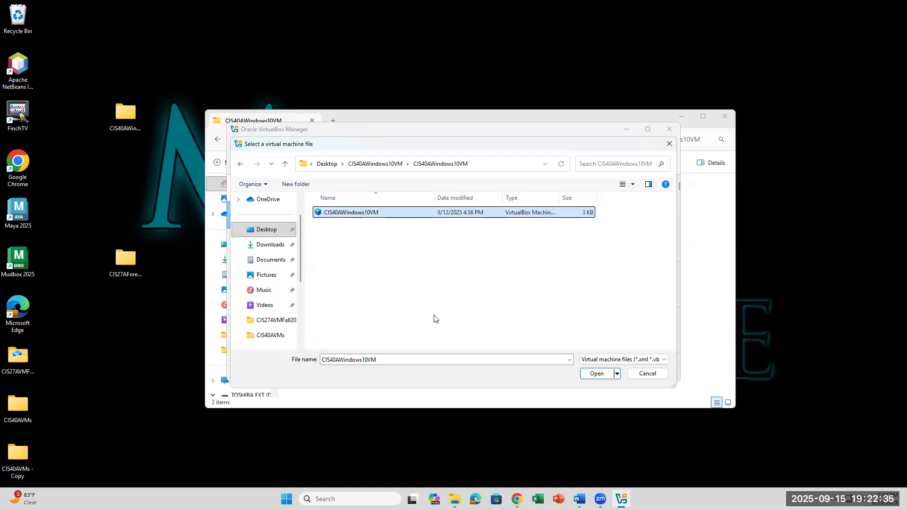
{"action": "left_click", "coordinate": [586, 376]}
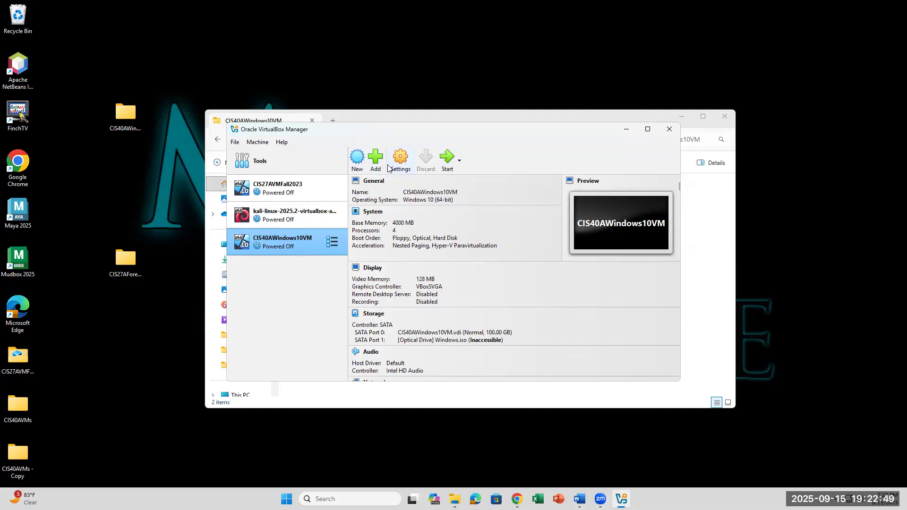
Check the startup instructions in the Word lab document, start the CIS40AWindows10VM machine and dismiss its startup warning
{"action": "left_click", "coordinate": [579, 499]}
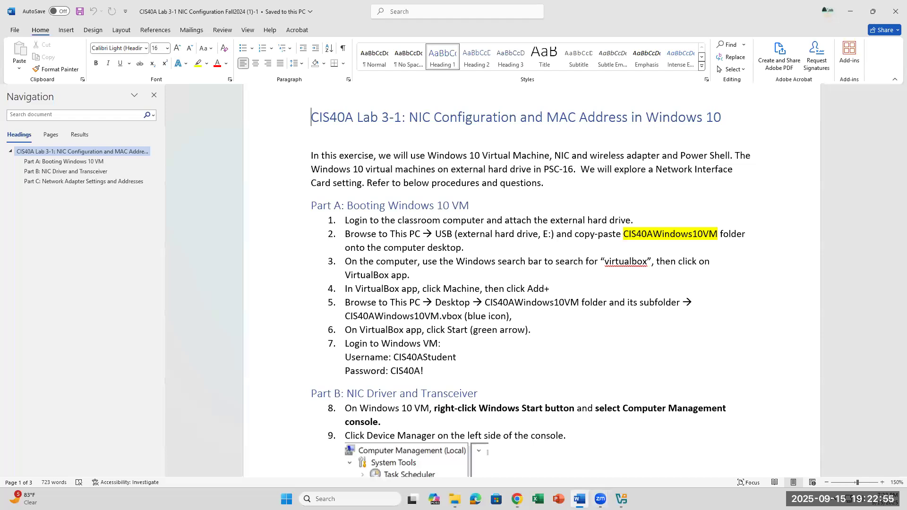
{"action": "left_click", "coordinate": [621, 499]}
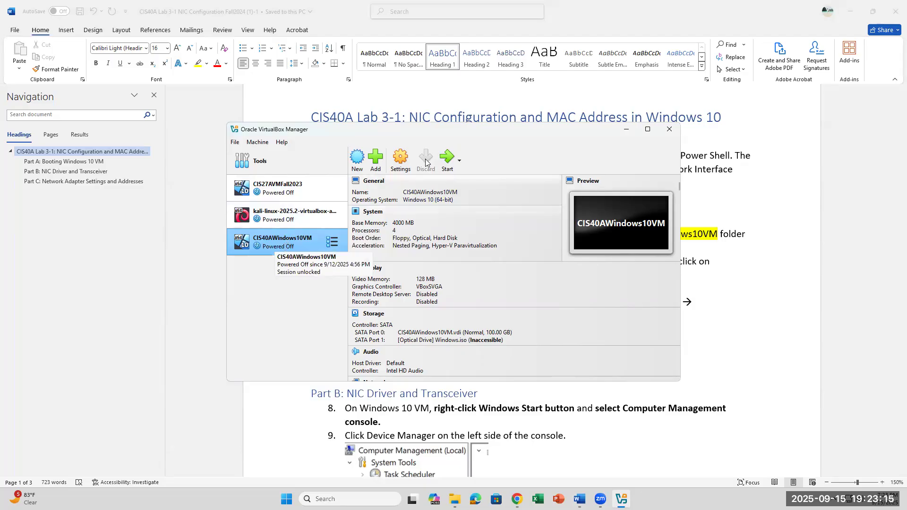
{"action": "left_click", "coordinate": [448, 158]}
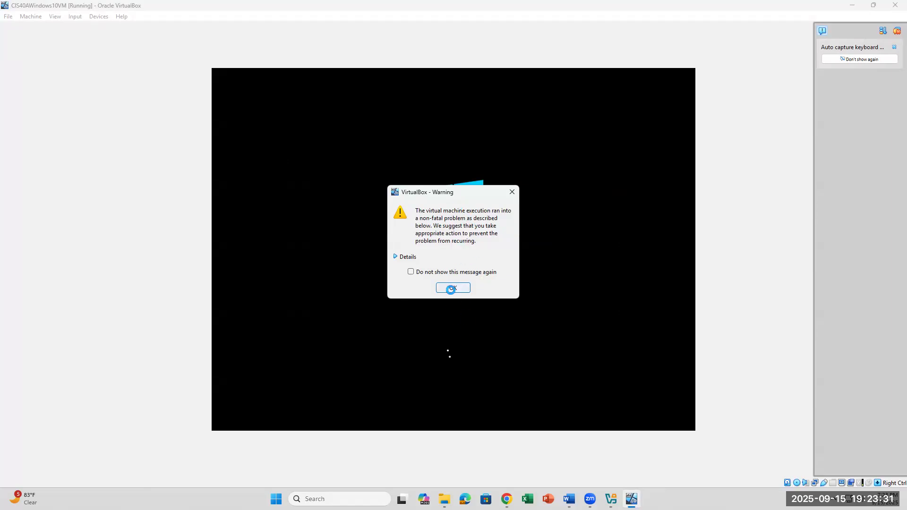
{"action": "left_click", "coordinate": [451, 289]}
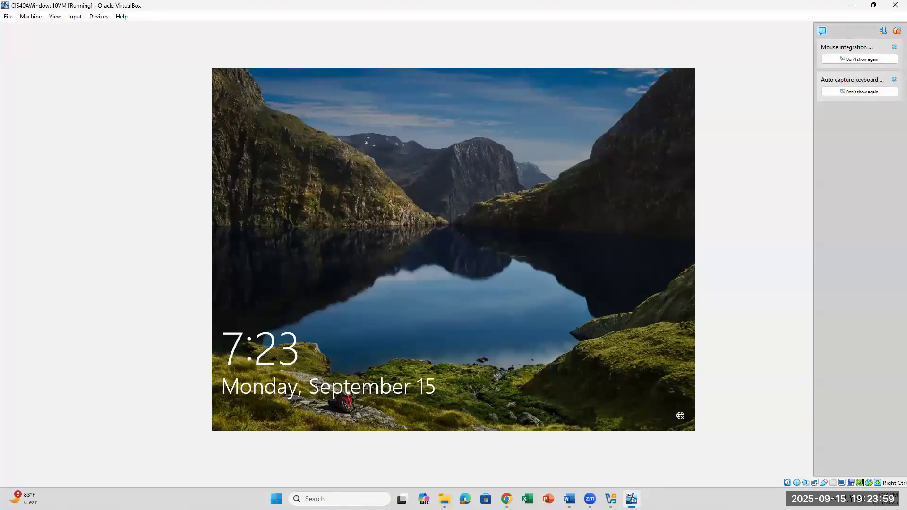
Look up the account password in the Word lab document and enter it to log in to the Windows 10 VM
{"action": "left_click", "coordinate": [469, 245]}
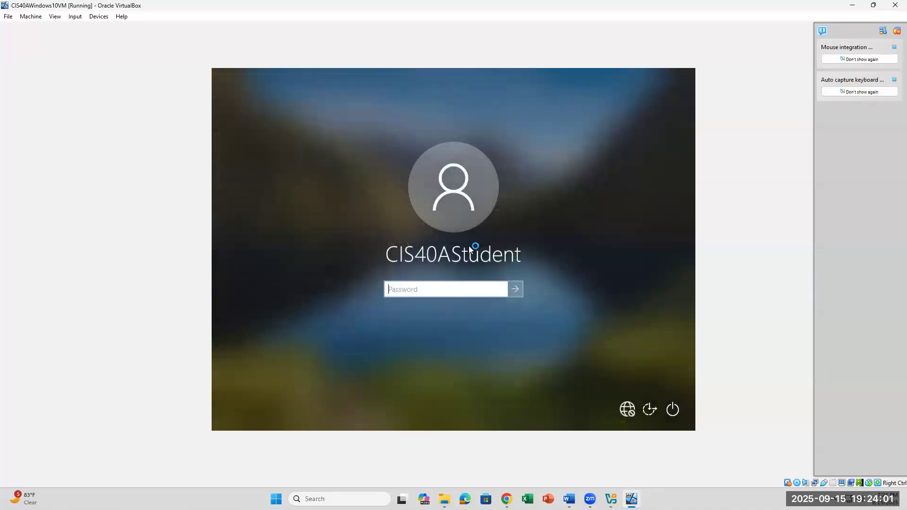
{"action": "left_click", "coordinate": [569, 499]}
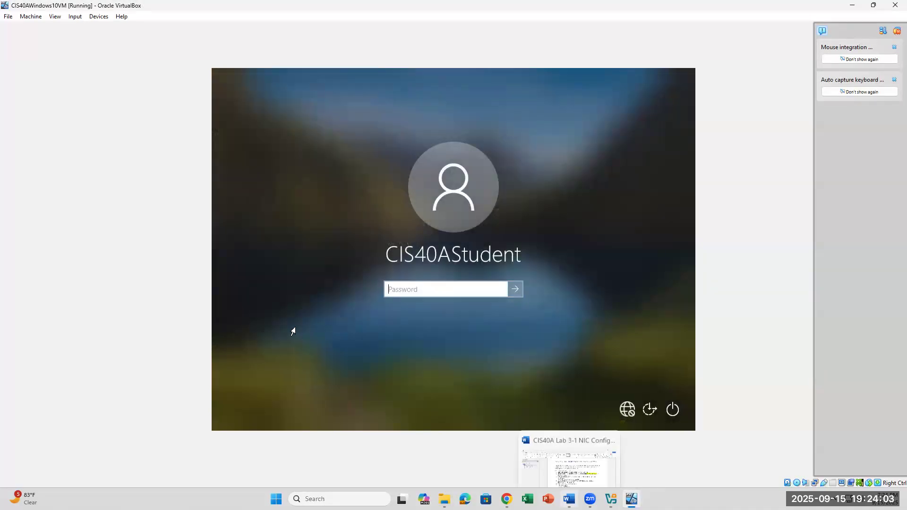
{"action": "left_click_drag", "start_coordinate": [424, 371], "coordinate": [391, 371]}
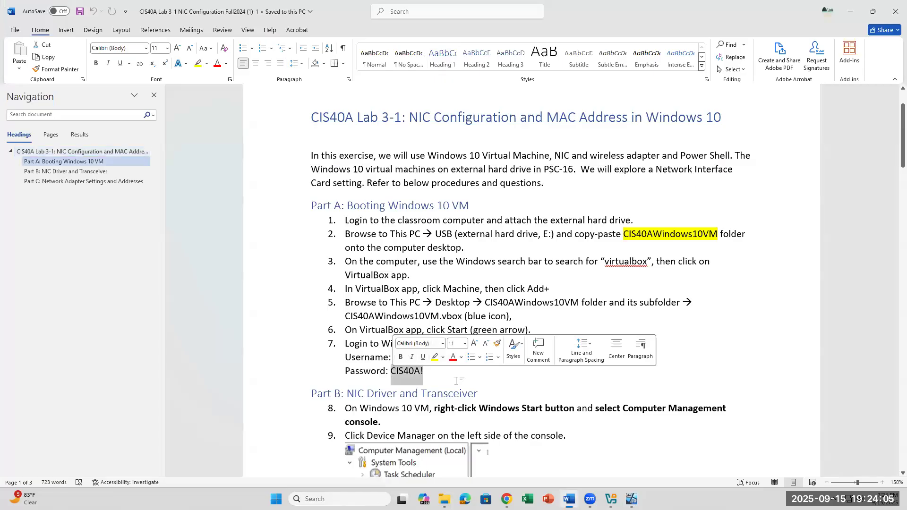
{"action": "left_click", "coordinate": [631, 499]}
{"action": "left_click", "coordinate": [465, 287]}
{"action": "key", "text": "Caps_Lock"}
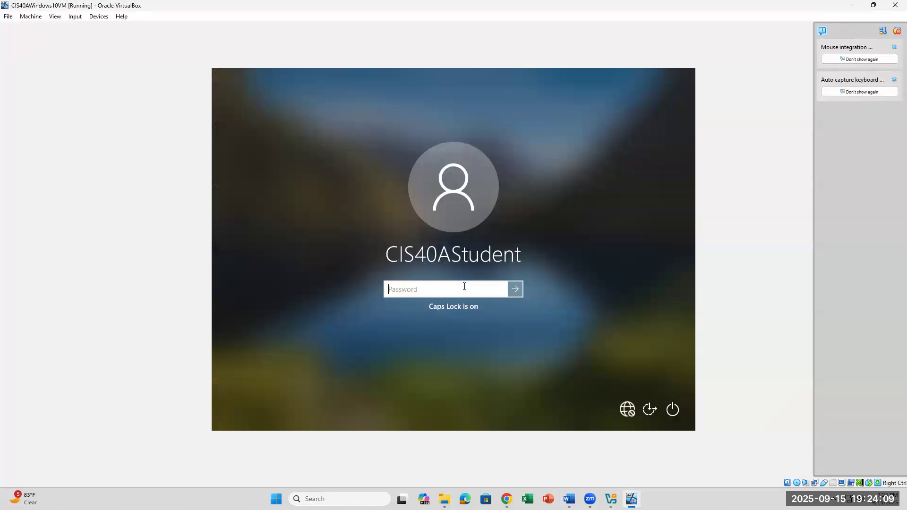
{"action": "type", "text": "CIS••••"}
{"action": "key", "text": "Return"}
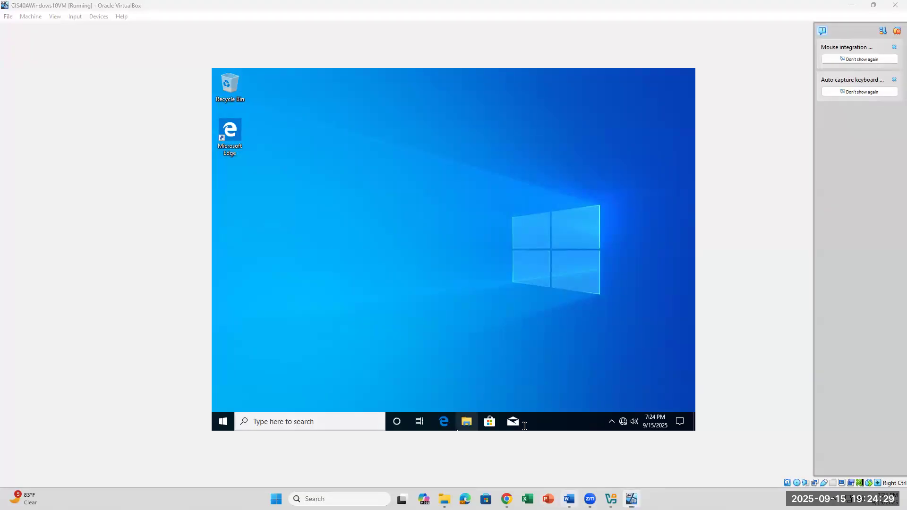
Review the end of Part A and the start of Part B in the Word lab document, and return to the VM
{"action": "left_click", "coordinate": [569, 499]}
{"action": "scroll", "coordinate": [433, 338], "scroll_direction": "down", "scroll_amount": 3}
{"action": "left_click", "coordinate": [457, 191]}
{"action": "scroll", "coordinate": [439, 171], "scroll_direction": "up", "scroll_amount": 2}
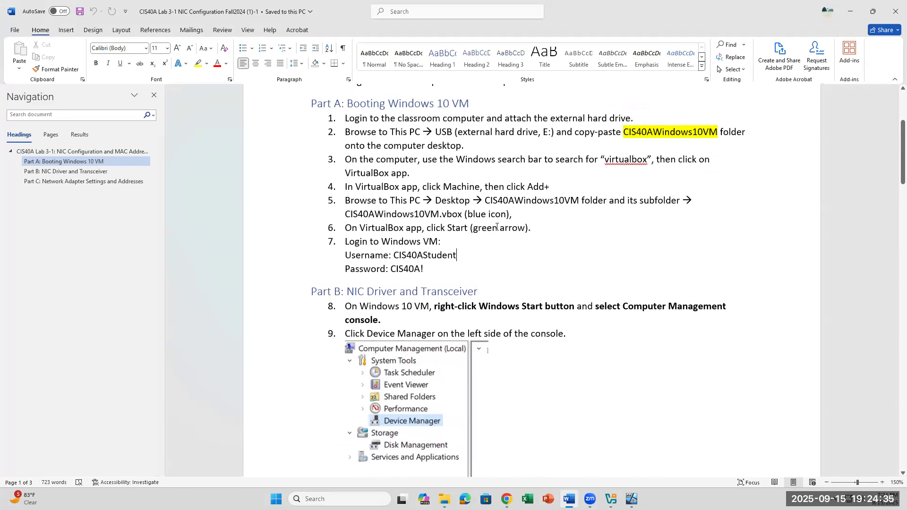
{"action": "left_click", "coordinate": [632, 499]}
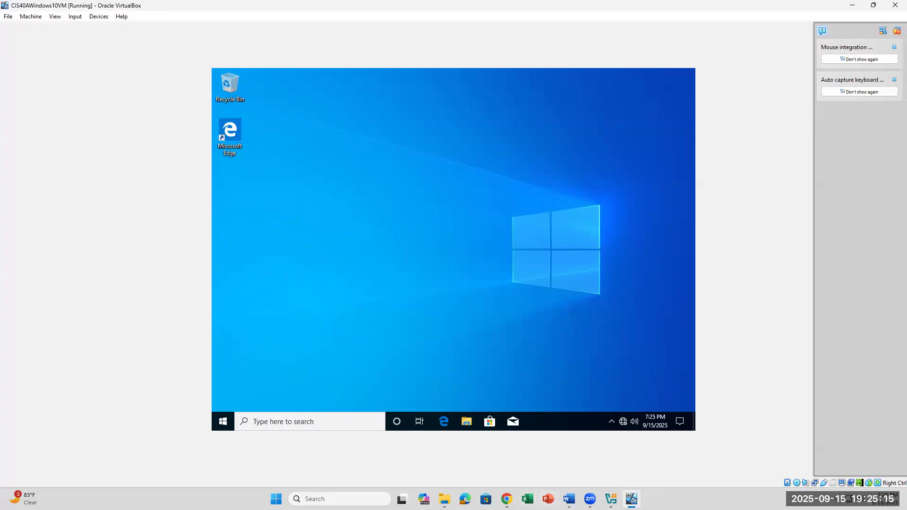
Switch to Chrome and search Google for "virtualbox download"
{"action": "left_click", "coordinate": [506, 499]}
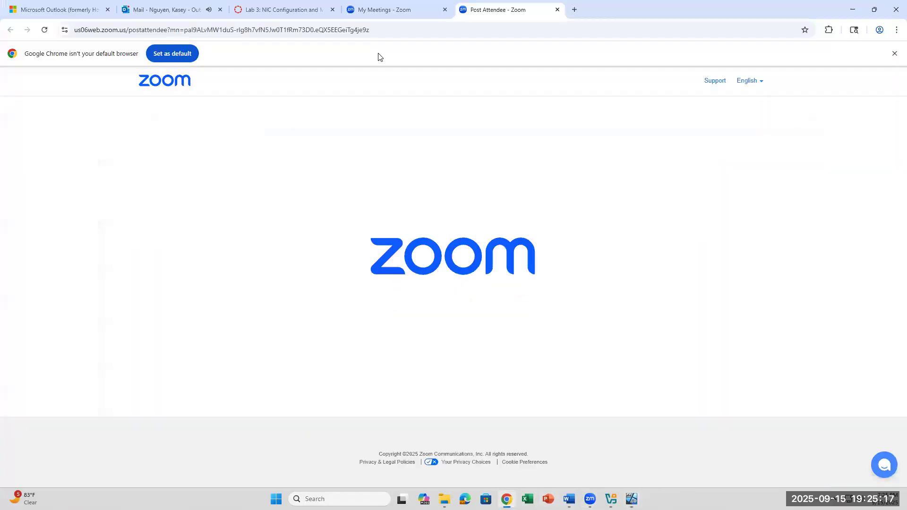
{"action": "left_click", "coordinate": [692, 25]}
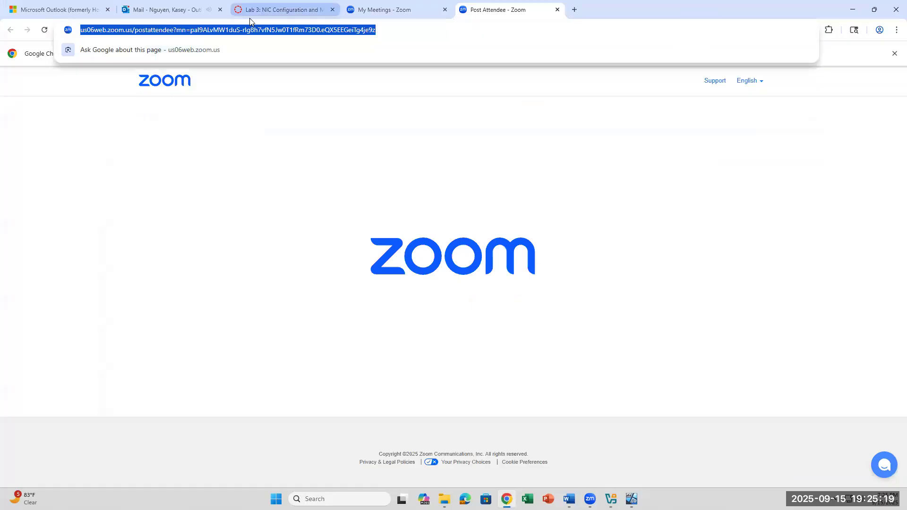
{"action": "type", "text": "virtua"}
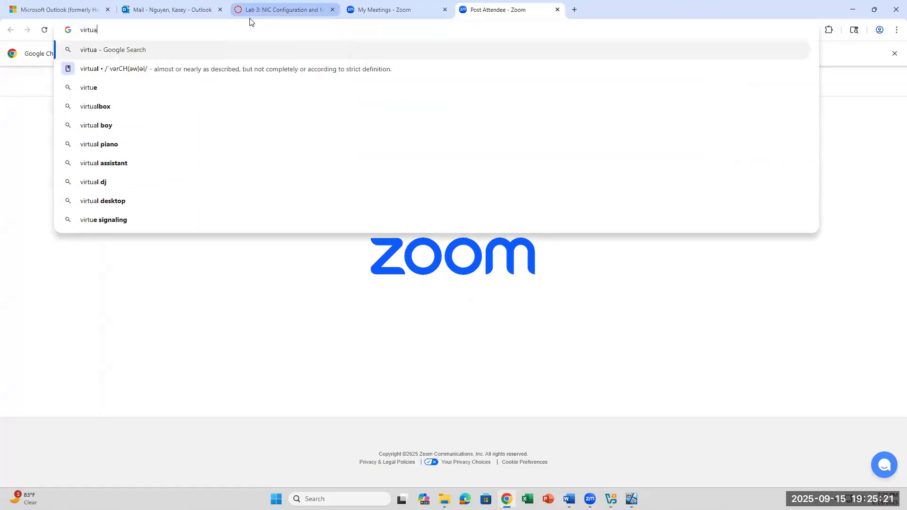
{"action": "type", "text": "lbox"}
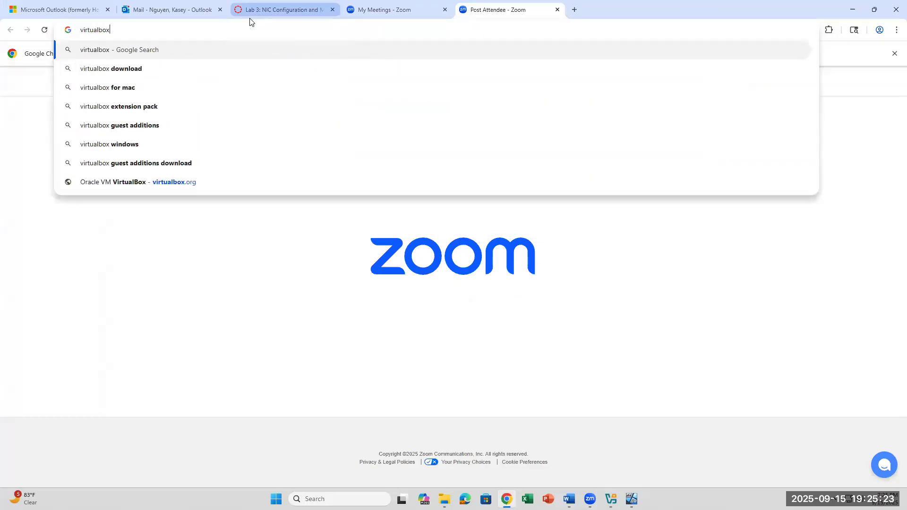
{"action": "type", "text": " down"}
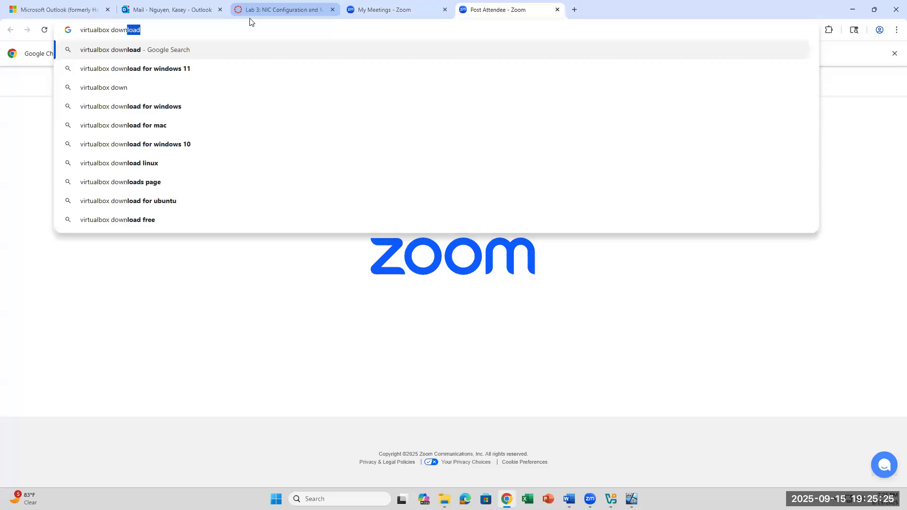
{"action": "key", "text": "Return"}
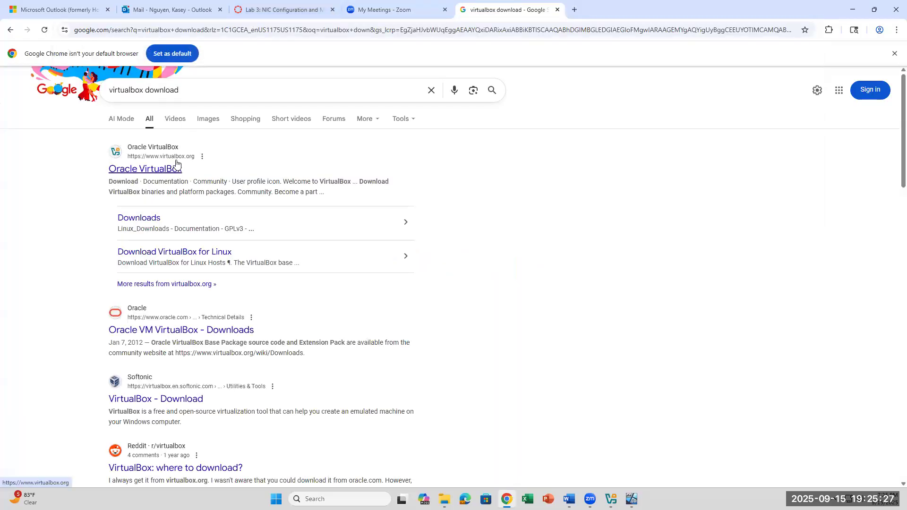
Open the Download page on virtualbox.org and examine the platform packages and the Extension Pack license
{"action": "left_click", "coordinate": [165, 172]}
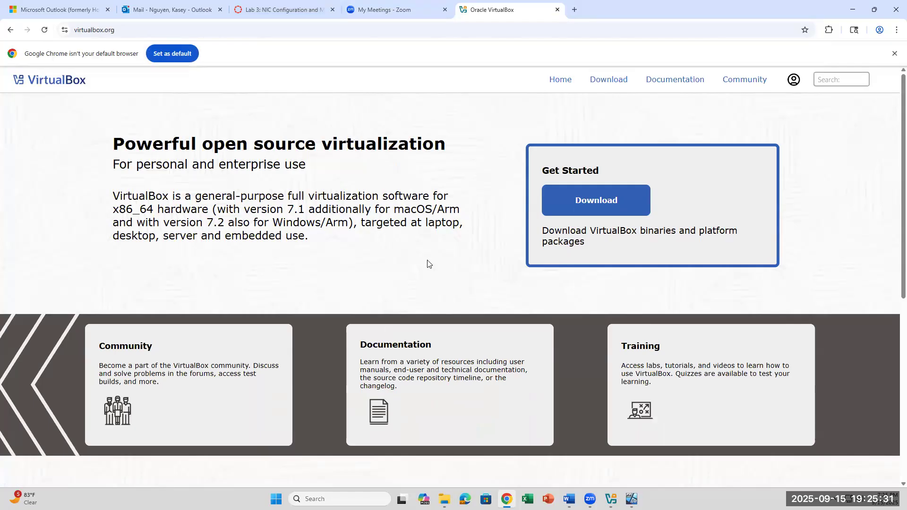
{"action": "scroll", "coordinate": [428, 263], "scroll_direction": "down", "scroll_amount": 2}
{"action": "scroll", "coordinate": [428, 263], "scroll_direction": "up", "scroll_amount": 2}
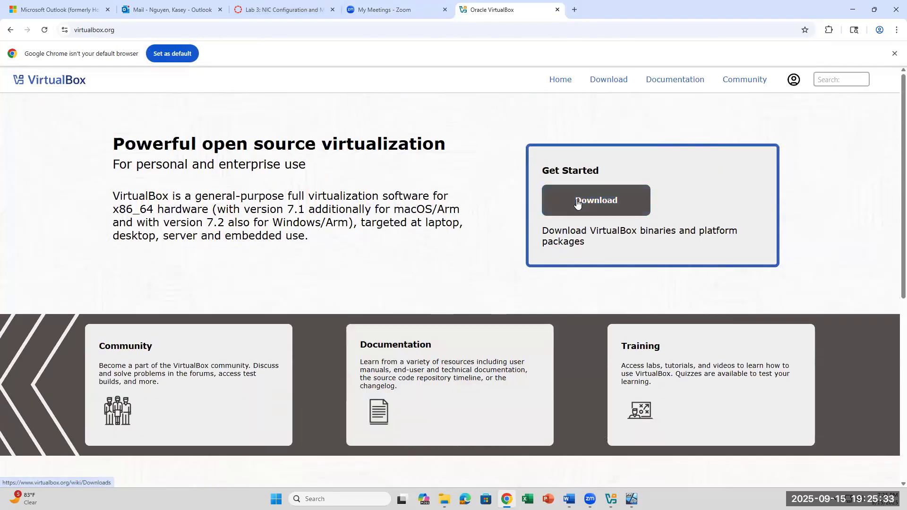
{"action": "left_click", "coordinate": [641, 204]}
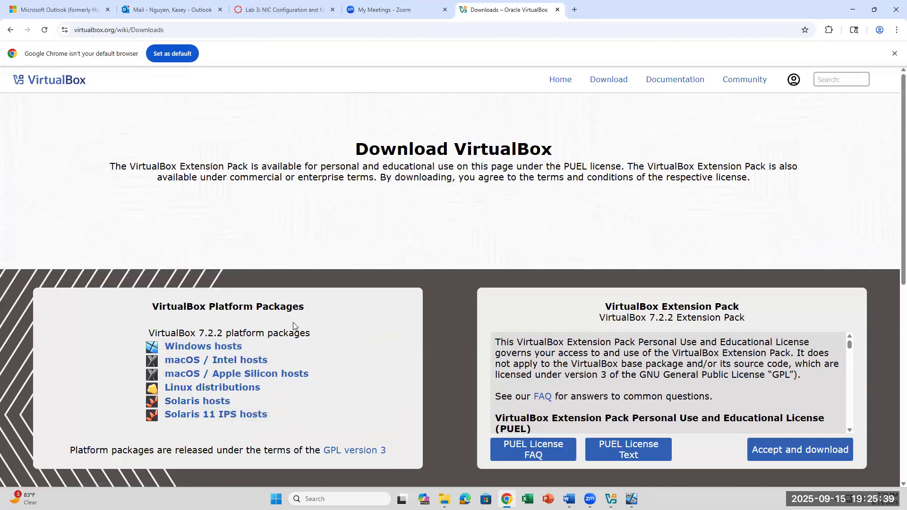
{"action": "scroll", "coordinate": [293, 322], "scroll_direction": "down", "scroll_amount": 1}
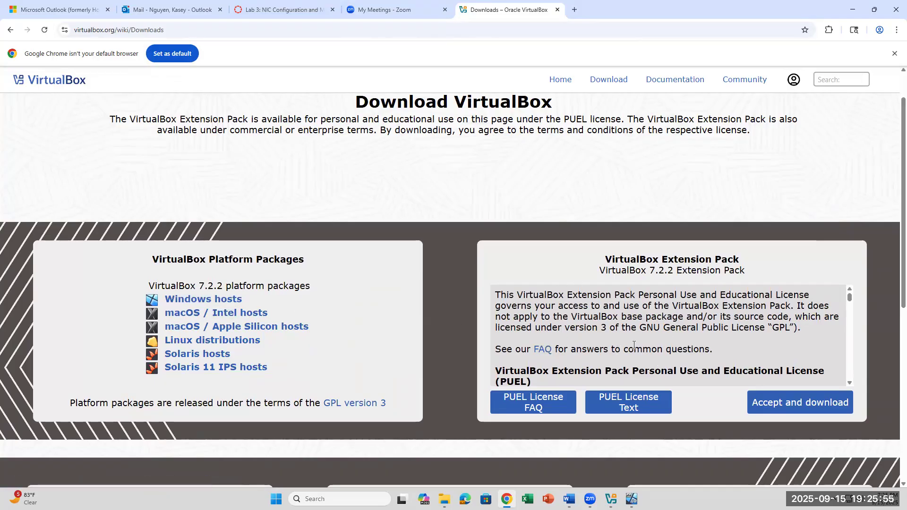
{"action": "scroll", "coordinate": [634, 345], "scroll_direction": "down", "scroll_amount": 2}
{"action": "left_click", "coordinate": [788, 412]}
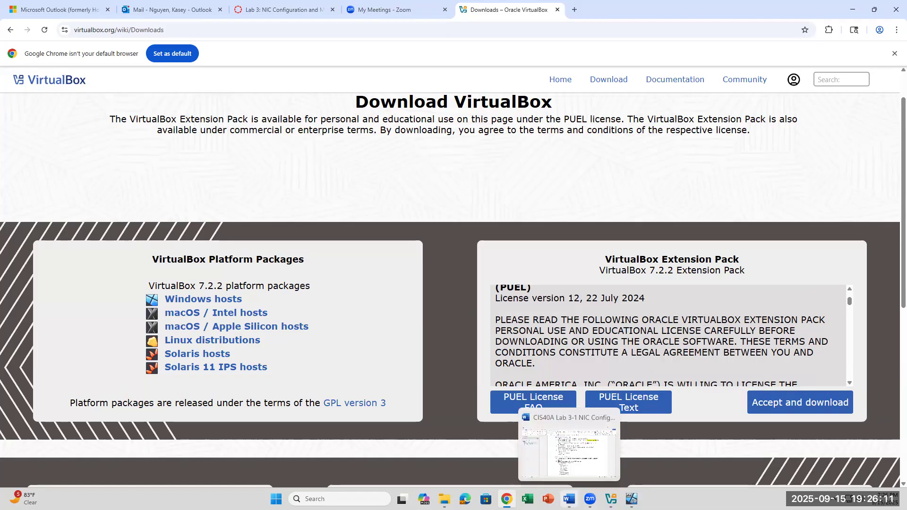
Switch to the Word lab document and read the Part B instructions for opening the Computer Management console
{"action": "left_click", "coordinate": [569, 499]}
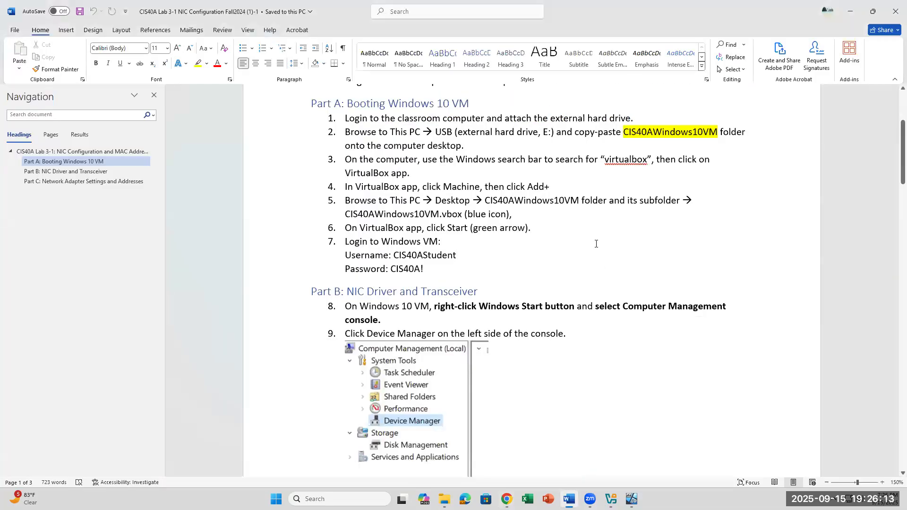
{"action": "scroll", "coordinate": [596, 244], "scroll_direction": "down", "scroll_amount": 3}
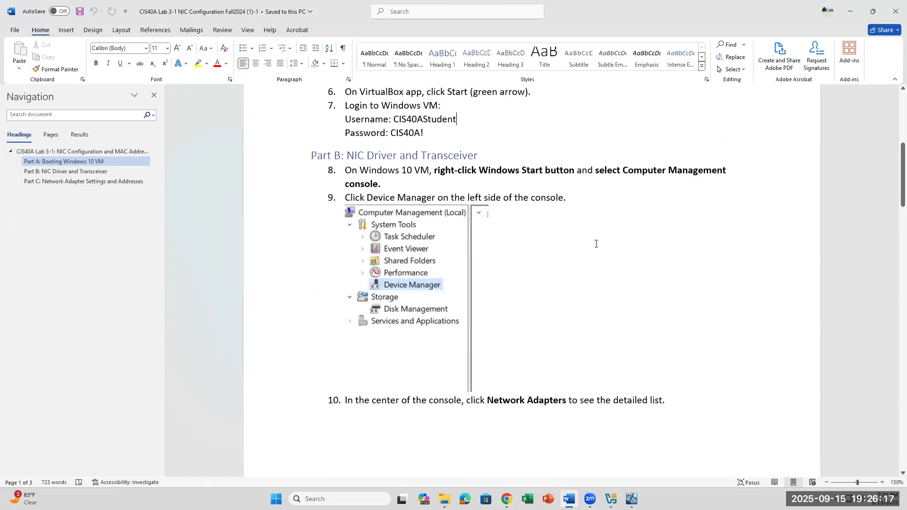
{"action": "left_click_drag", "start_coordinate": [438, 171], "coordinate": [361, 171]}
{"action": "left_click", "coordinate": [534, 172]}
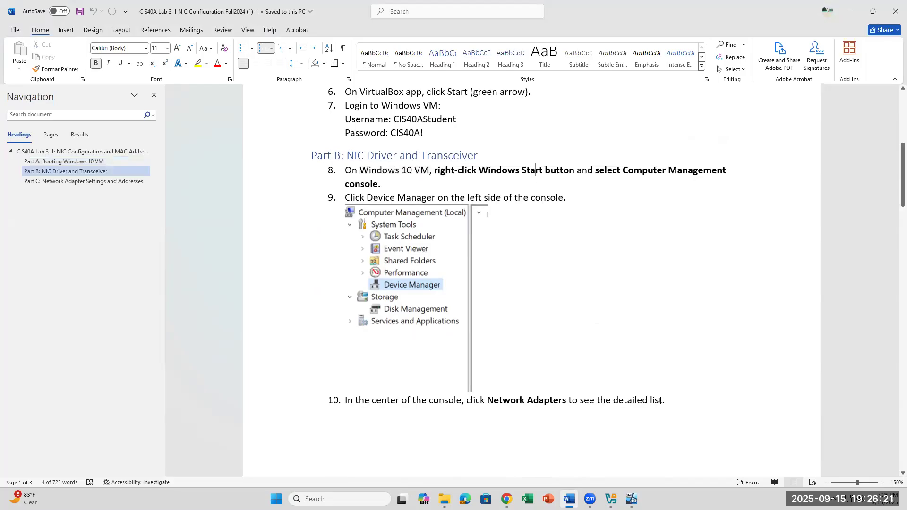
Return to the Windows 10 VM and open its Computer Management console
{"action": "left_click", "coordinate": [632, 500]}
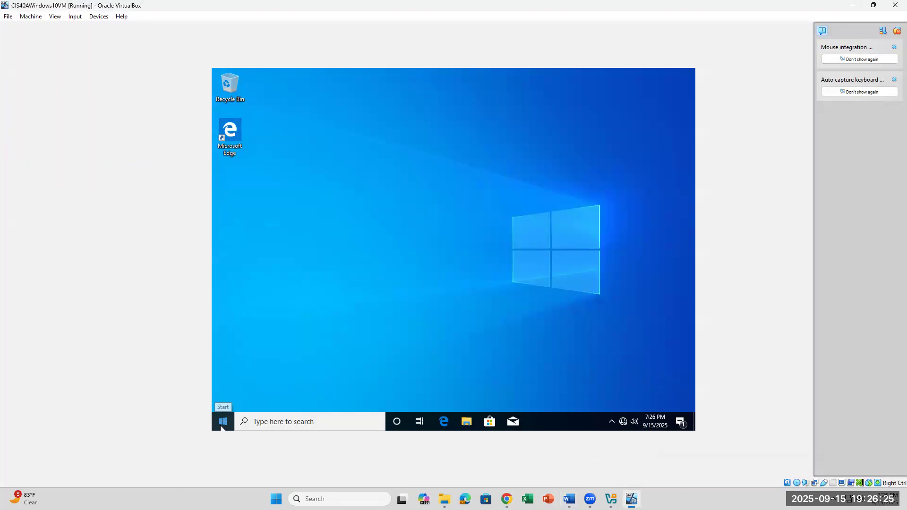
{"action": "left_click", "coordinate": [264, 425]}
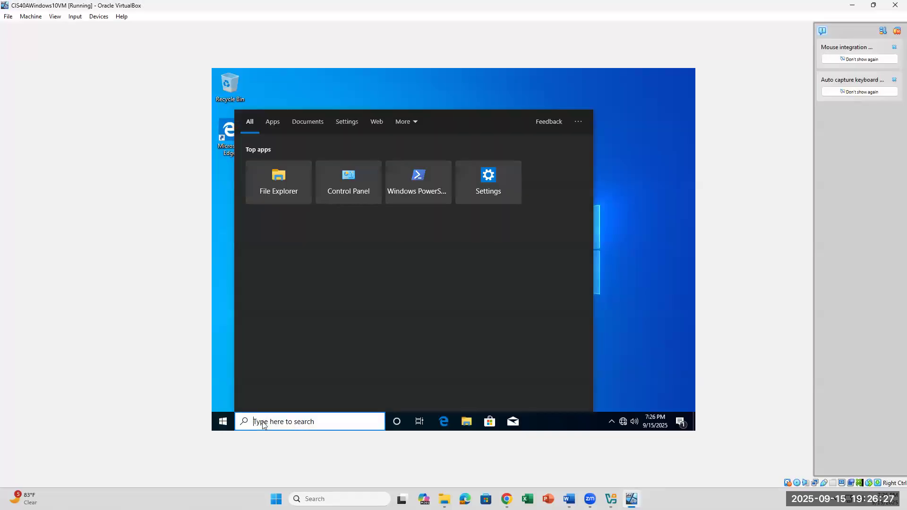
{"action": "left_click", "coordinate": [655, 344]}
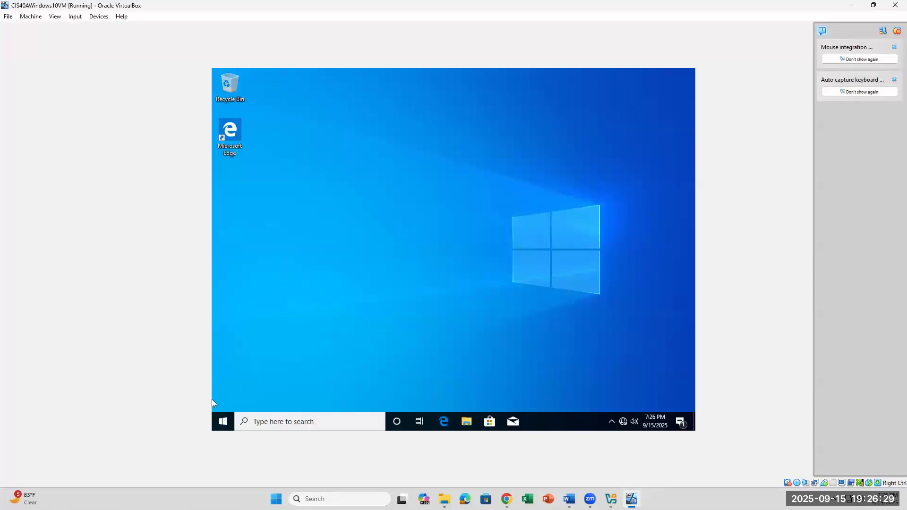
{"action": "right_click", "coordinate": [224, 422]}
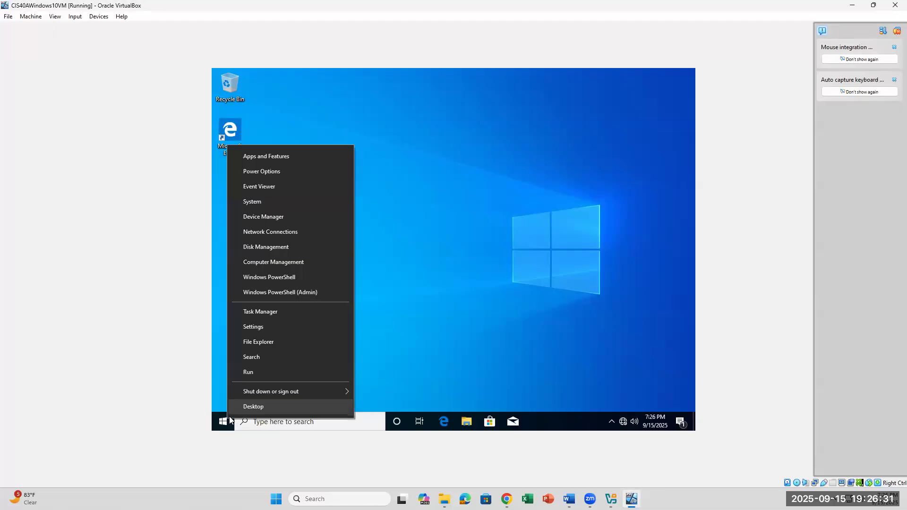
{"action": "left_click", "coordinate": [279, 262]}
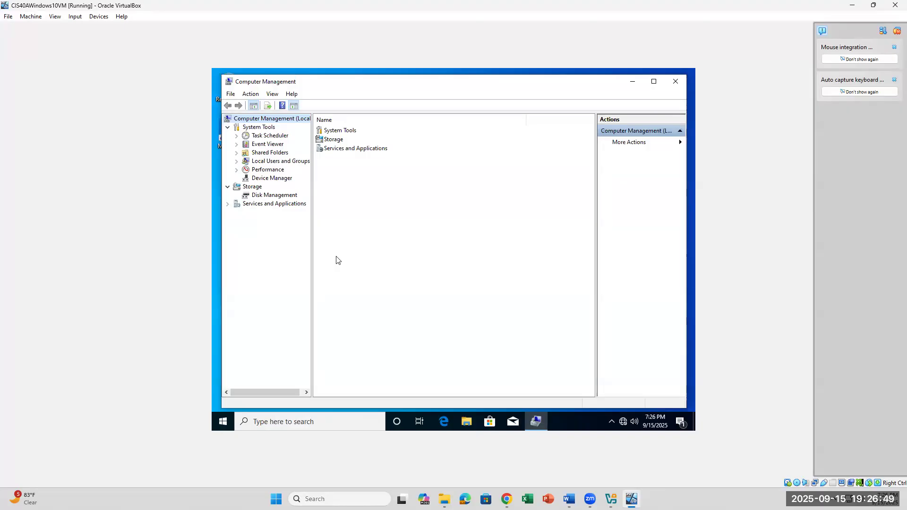
Look at Event Viewer in the Computer Management console and display Device Manager
{"action": "left_click", "coordinate": [272, 146]}
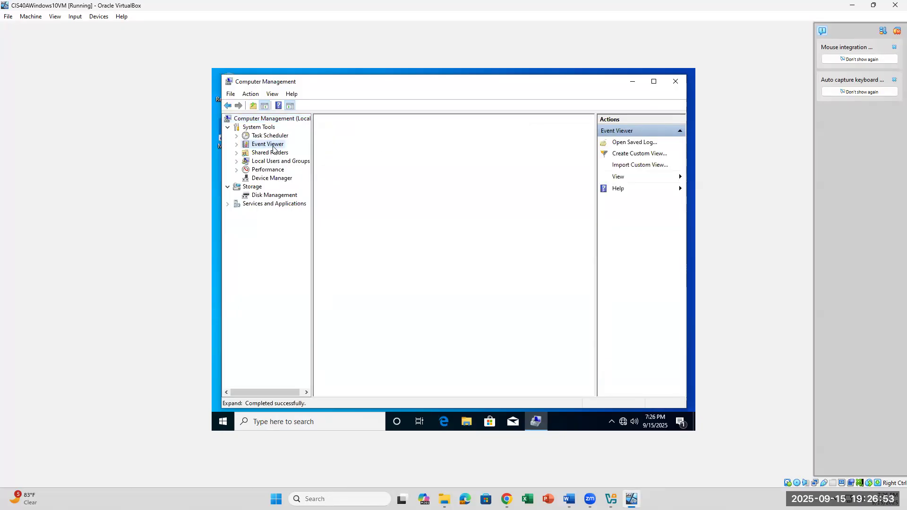
{"action": "left_click", "coordinate": [272, 180]}
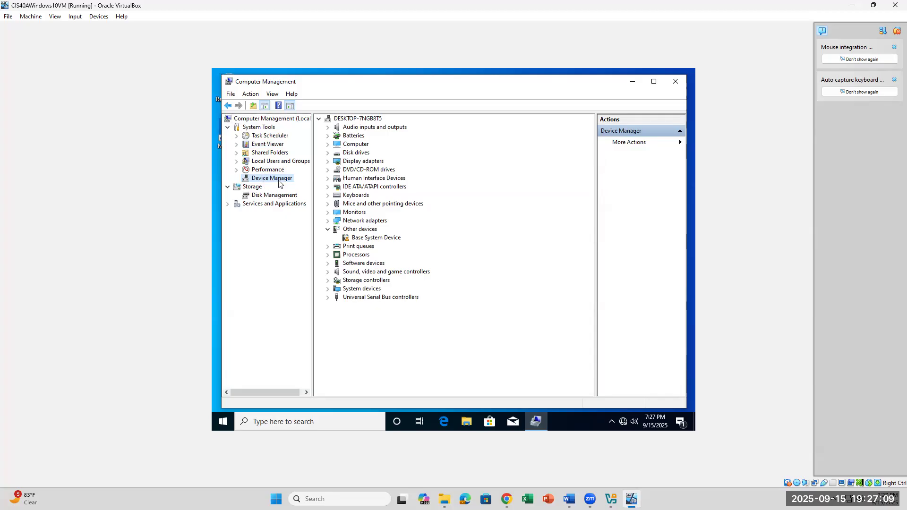
Open another Computer Management console in the VM and expand the network adapters in its Device Manager
{"action": "left_click", "coordinate": [222, 423]}
{"action": "right_click", "coordinate": [223, 422]}
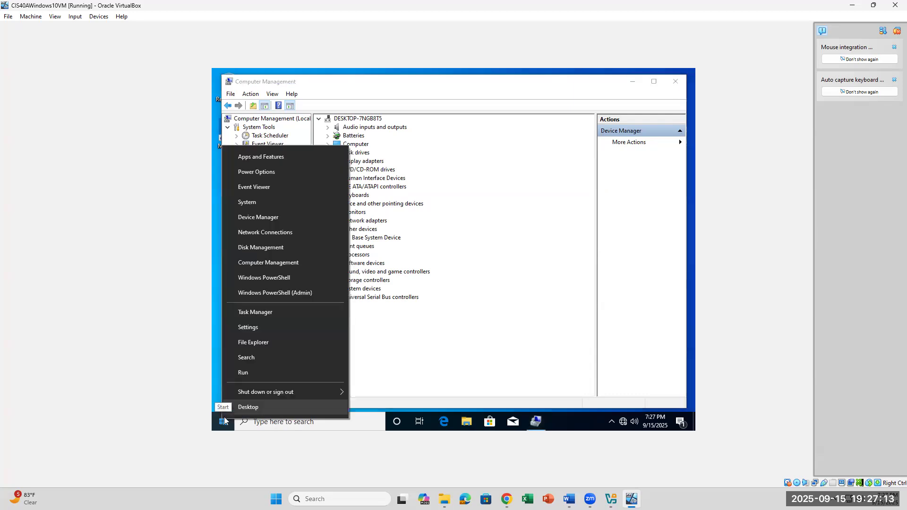
{"action": "left_click", "coordinate": [256, 264]}
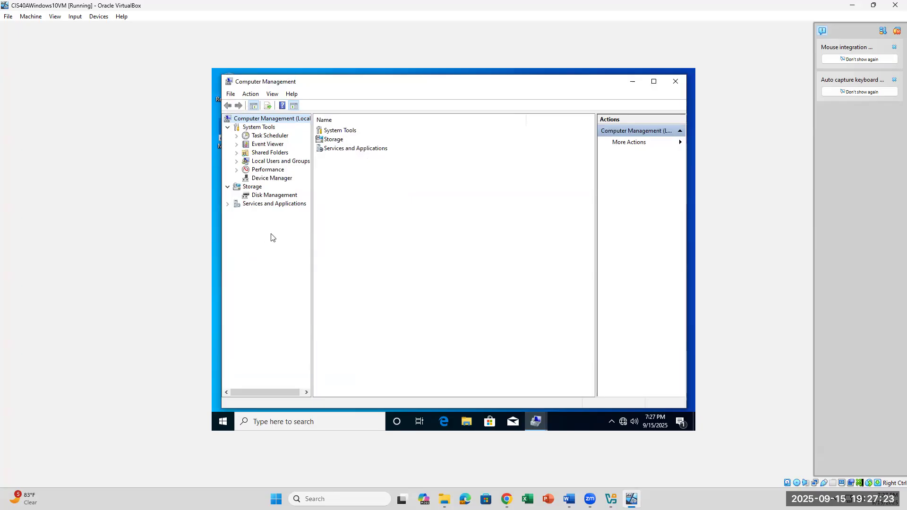
{"action": "left_click", "coordinate": [273, 178]}
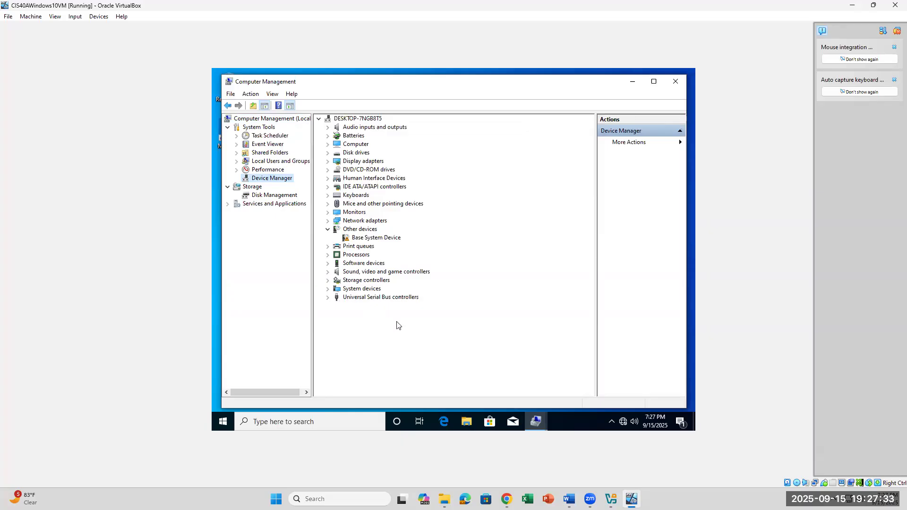
{"action": "left_click", "coordinate": [329, 222]}
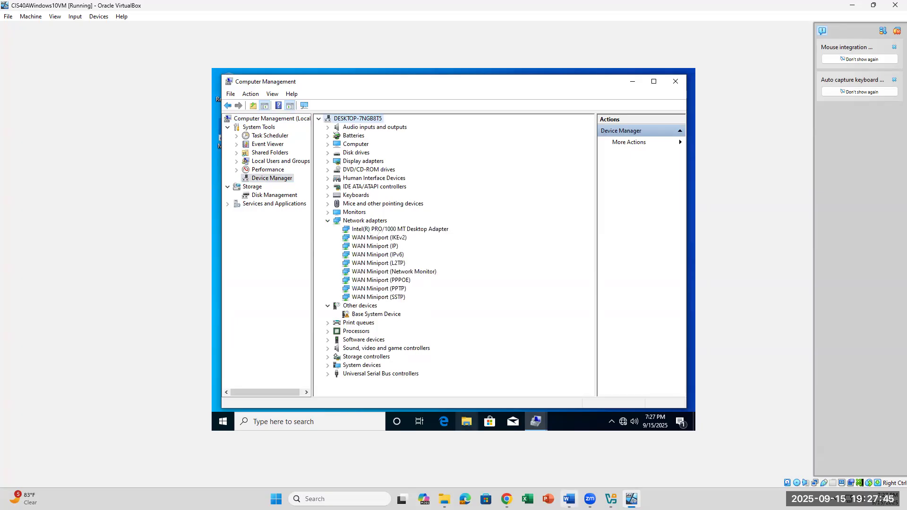
Switch to the Word lab document and read Part B steps 10 to 14 about the network adapter properties
{"action": "left_click", "coordinate": [570, 499]}
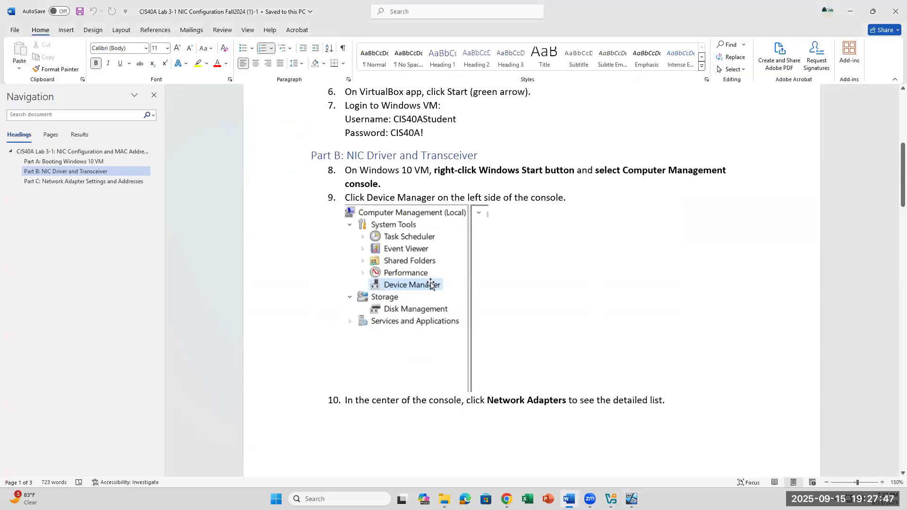
{"action": "scroll", "coordinate": [459, 330], "scroll_direction": "down", "scroll_amount": 1}
{"action": "scroll", "coordinate": [459, 329], "scroll_direction": "down", "scroll_amount": 2}
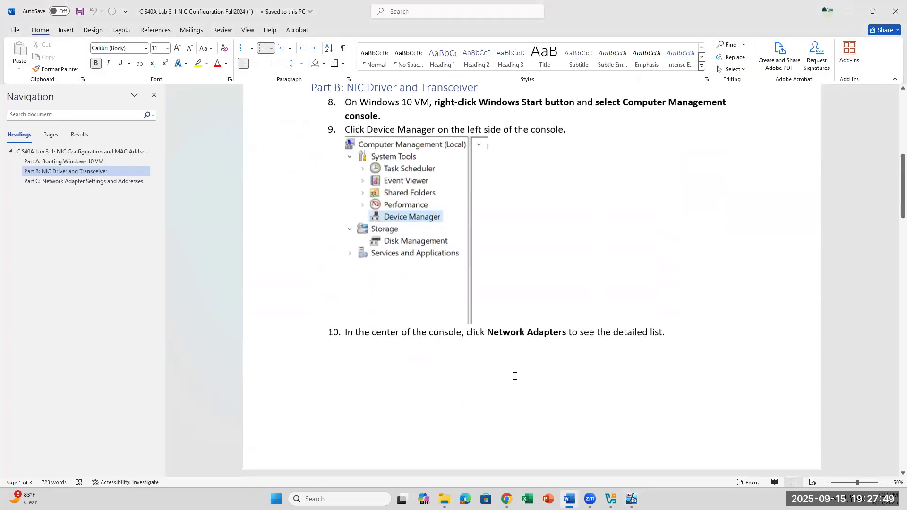
{"action": "scroll", "coordinate": [515, 376], "scroll_direction": "down", "scroll_amount": 10}
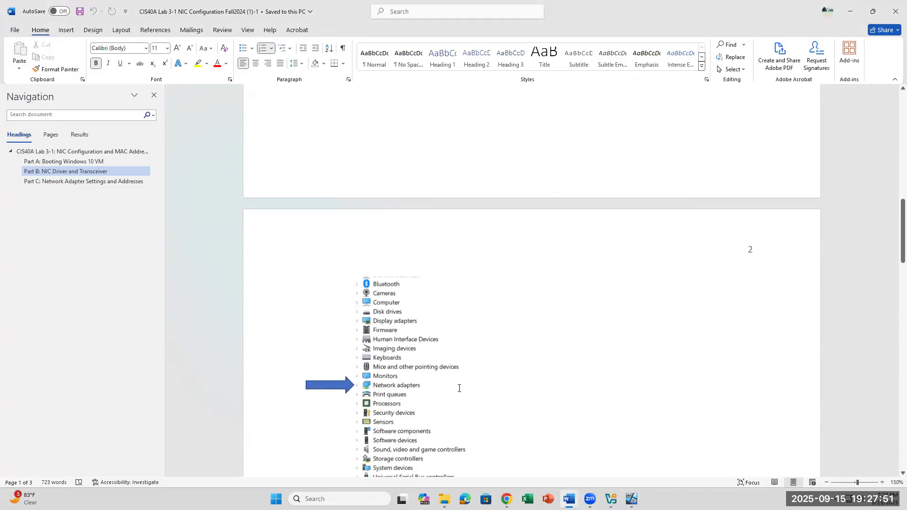
{"action": "scroll", "coordinate": [459, 389], "scroll_direction": "down", "scroll_amount": 8}
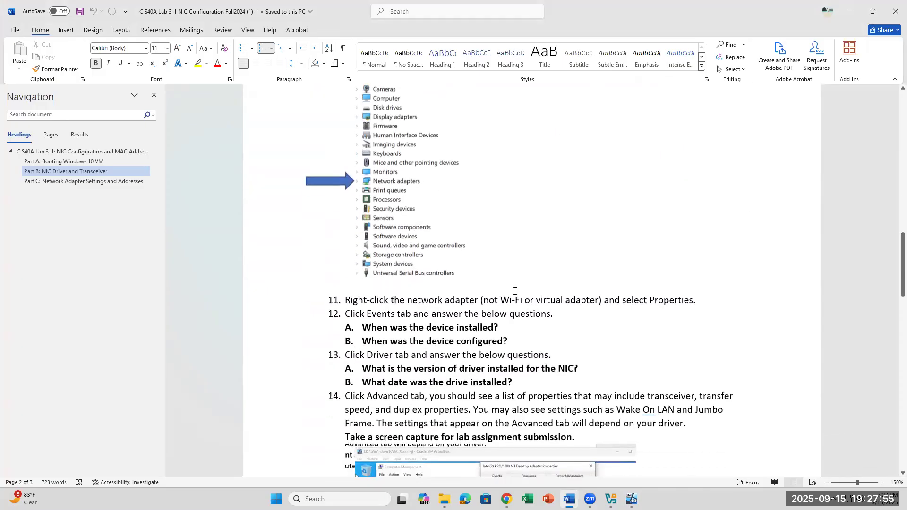
Return to the Windows 10 VM and open the properties of the Intel(R) PRO/1000 MT Desktop Adapter
{"action": "left_click", "coordinate": [632, 499]}
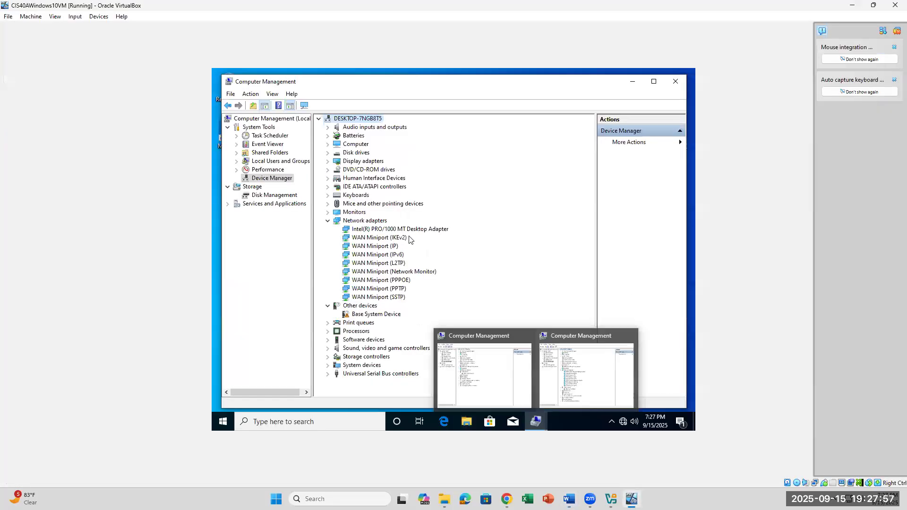
{"action": "left_click", "coordinate": [412, 232]}
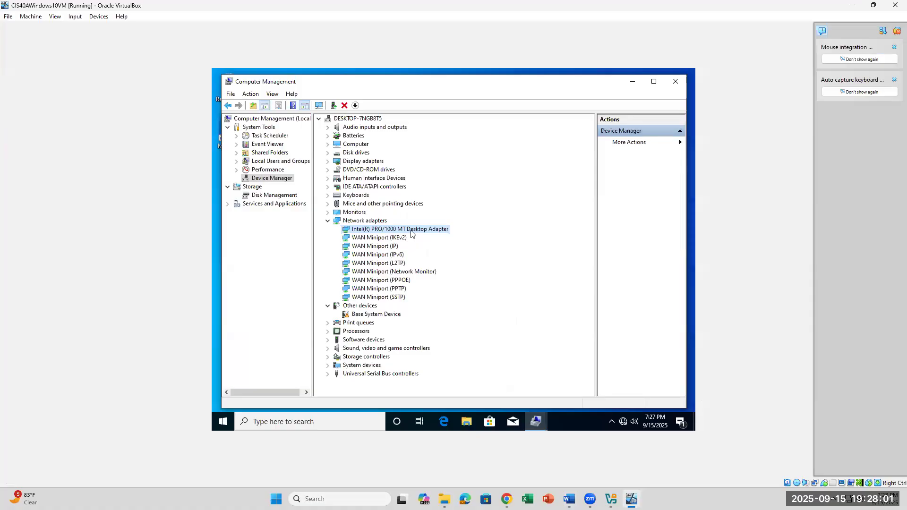
{"action": "right_click", "coordinate": [412, 233]}
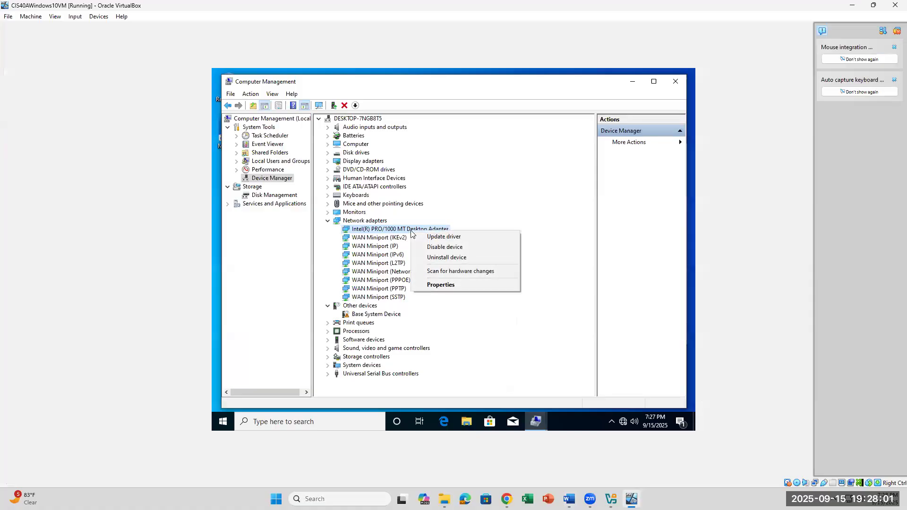
{"action": "left_click", "coordinate": [430, 285]}
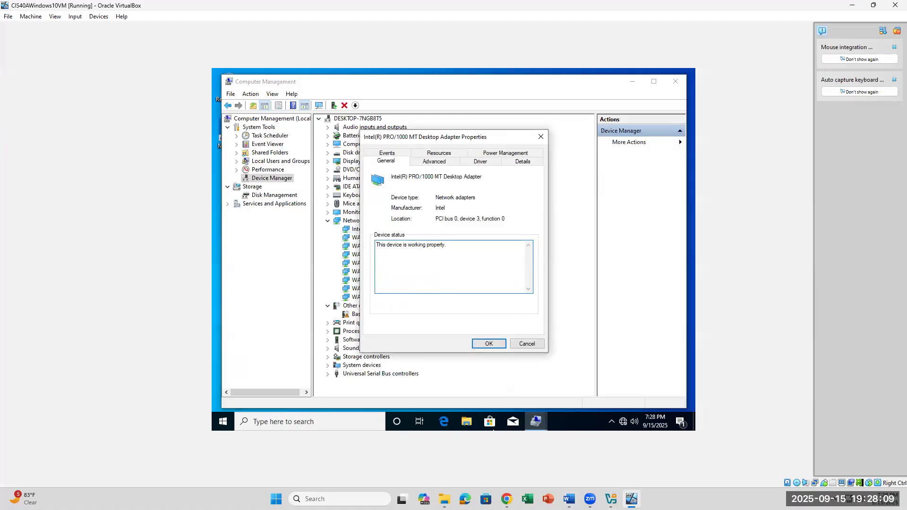
Check the step 12 questions in Word and examine the adapter's events for its installation and configuration dates
{"action": "left_click", "coordinate": [569, 499]}
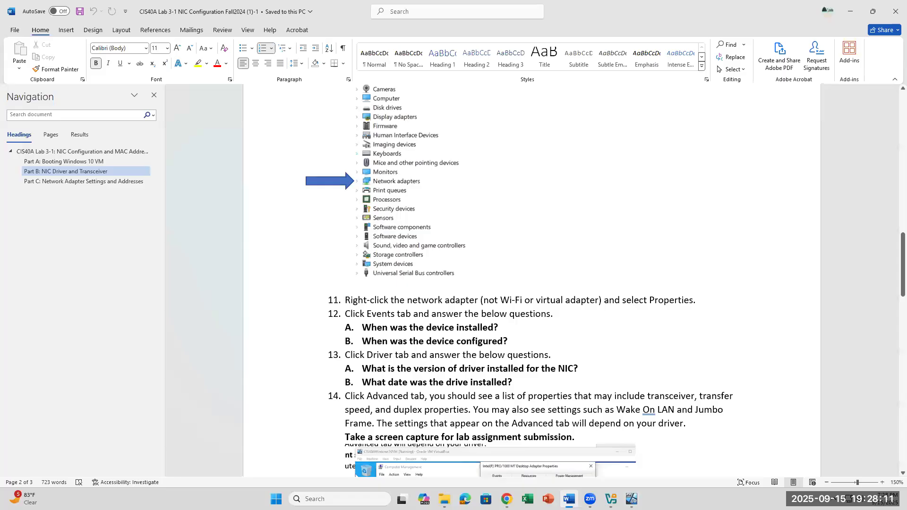
{"action": "left_click", "coordinate": [632, 499]}
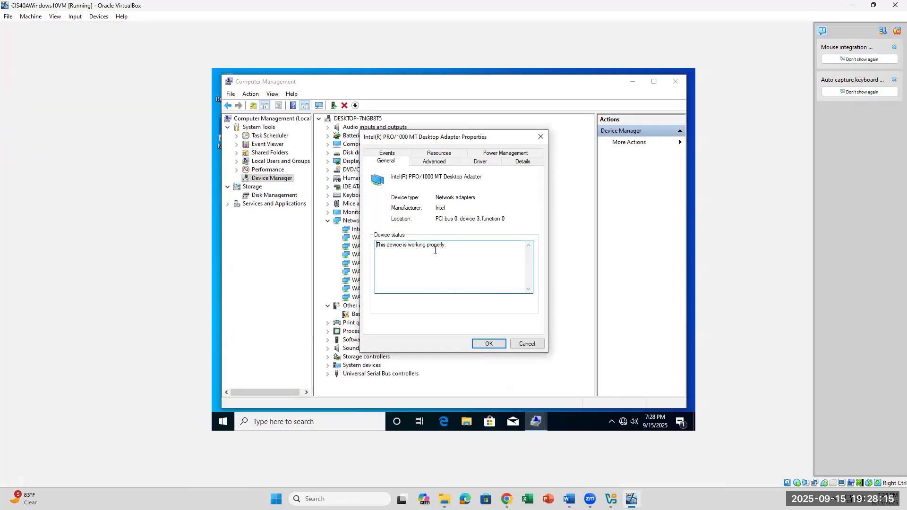
{"action": "left_click", "coordinate": [396, 154]}
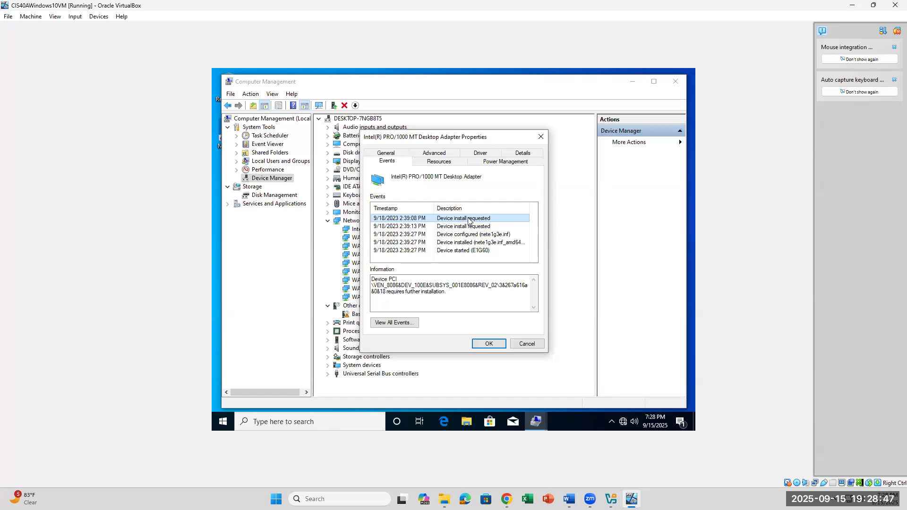
{"action": "left_click", "coordinate": [385, 154]}
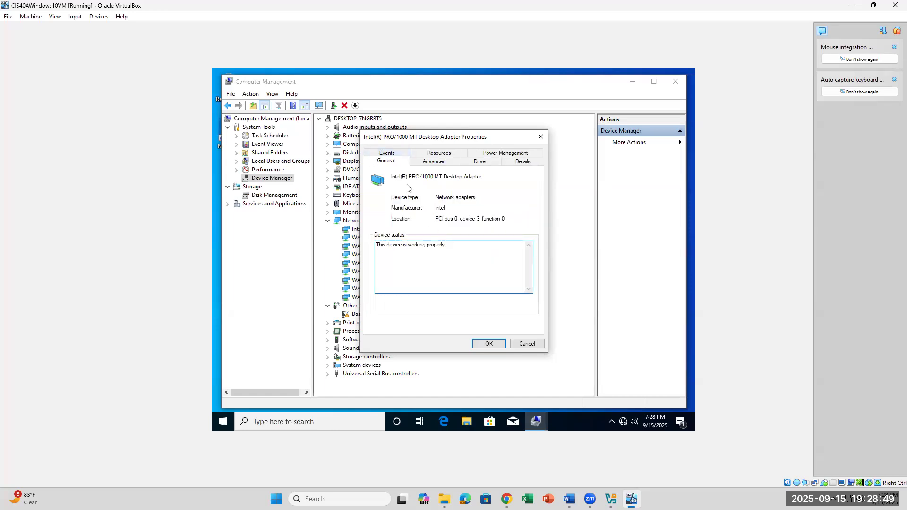
{"action": "left_click", "coordinate": [396, 155]}
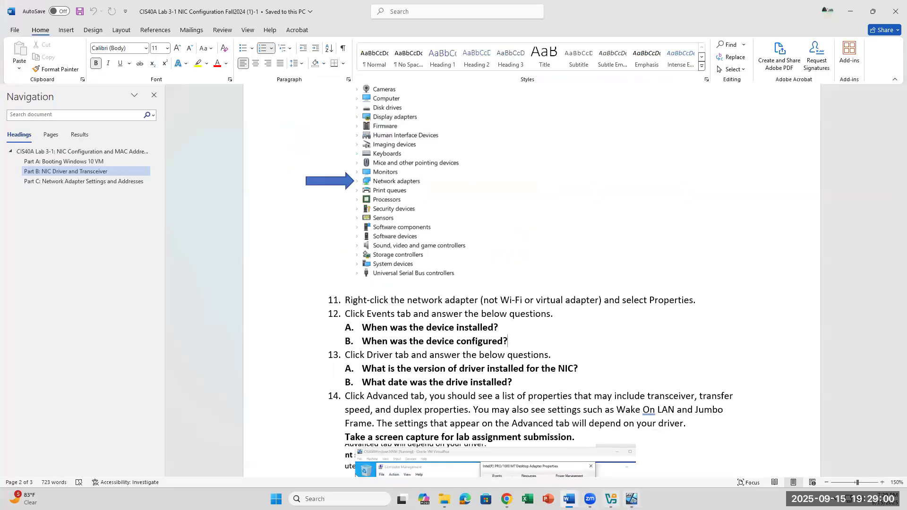
{"action": "left_click", "coordinate": [632, 499]}
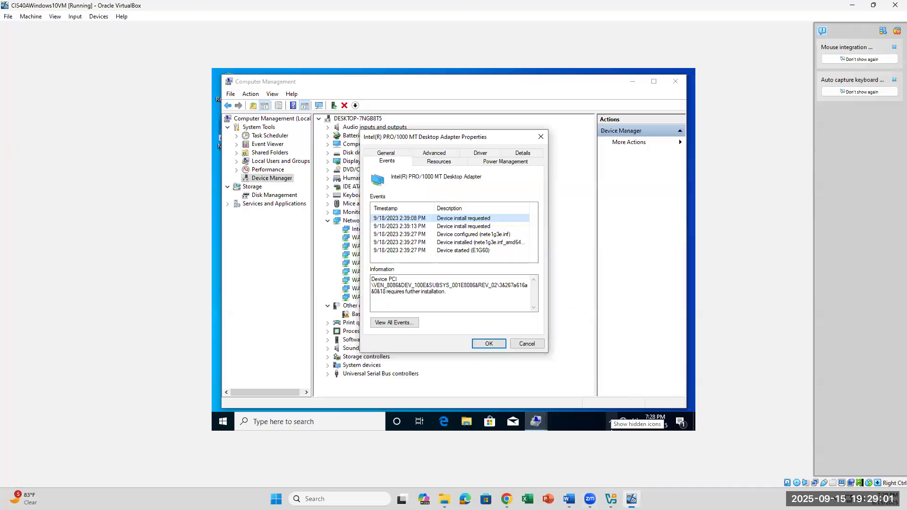
{"action": "left_click", "coordinate": [451, 226]}
{"action": "left_click", "coordinate": [454, 217]}
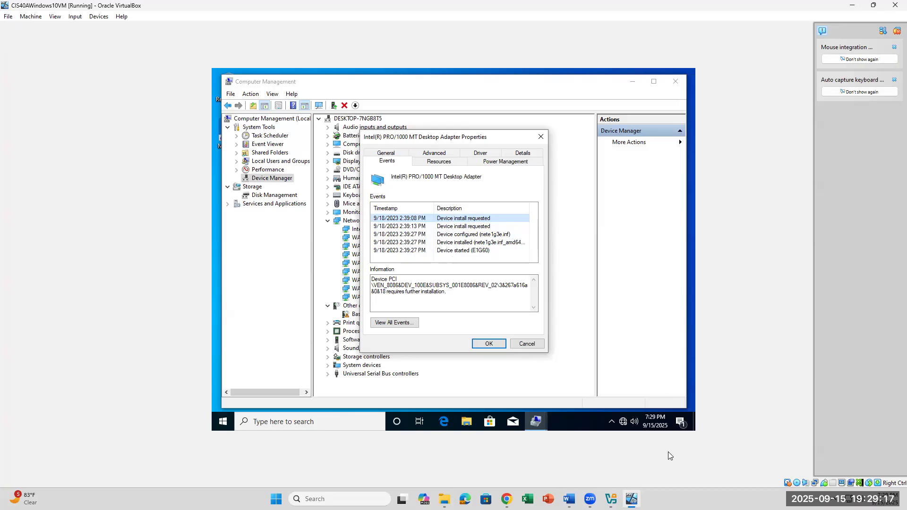
Read the step 13 questions in Word and examine the adapter's driver version and driver date in the VM
{"action": "left_click", "coordinate": [569, 499]}
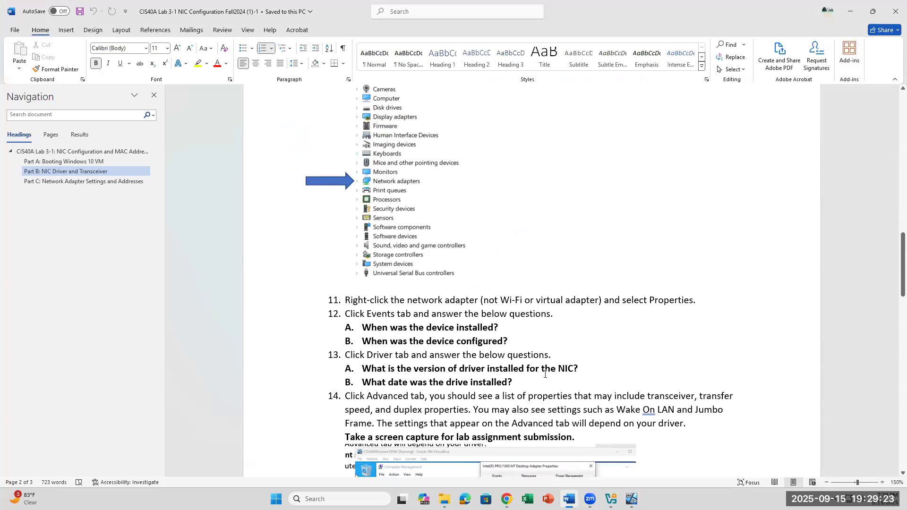
{"action": "left_click", "coordinate": [596, 370]}
{"action": "left_click", "coordinate": [631, 500]}
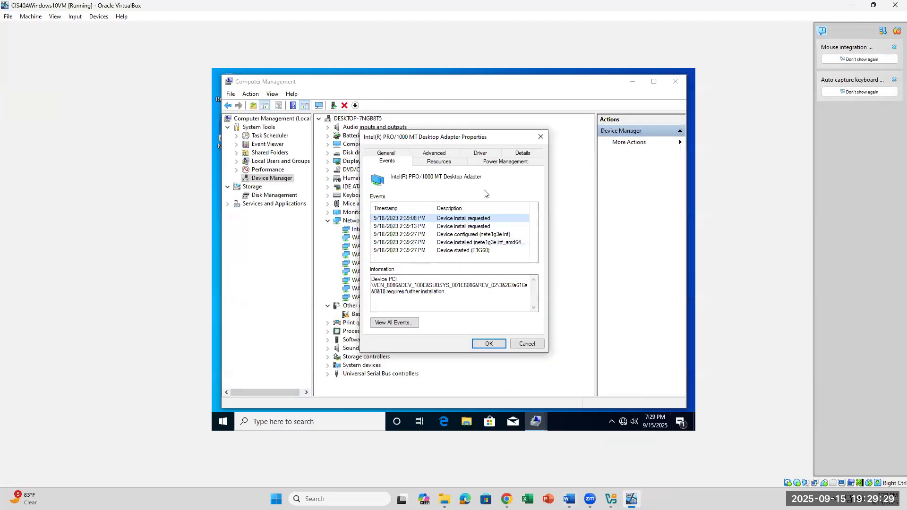
{"action": "left_click", "coordinate": [480, 153]}
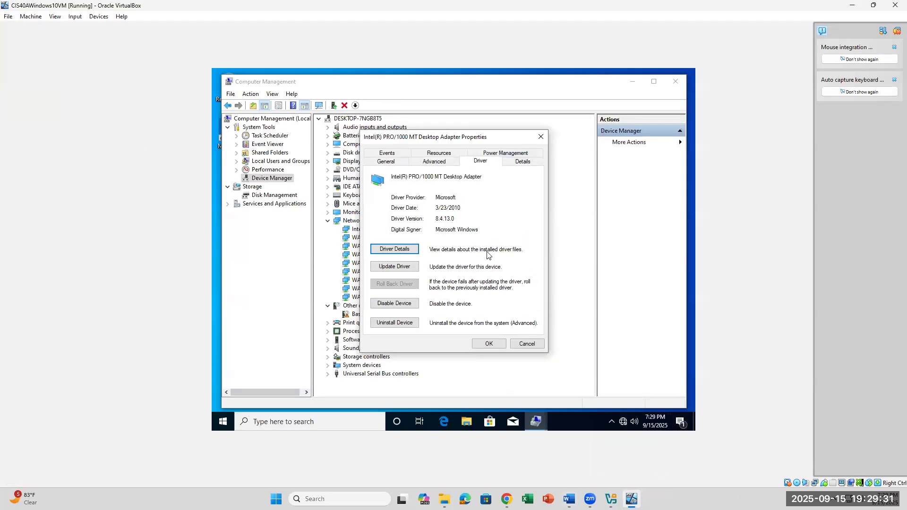
{"action": "left_click_drag", "start_coordinate": [459, 223], "coordinate": [432, 225]}
{"action": "left_click", "coordinate": [458, 209]}
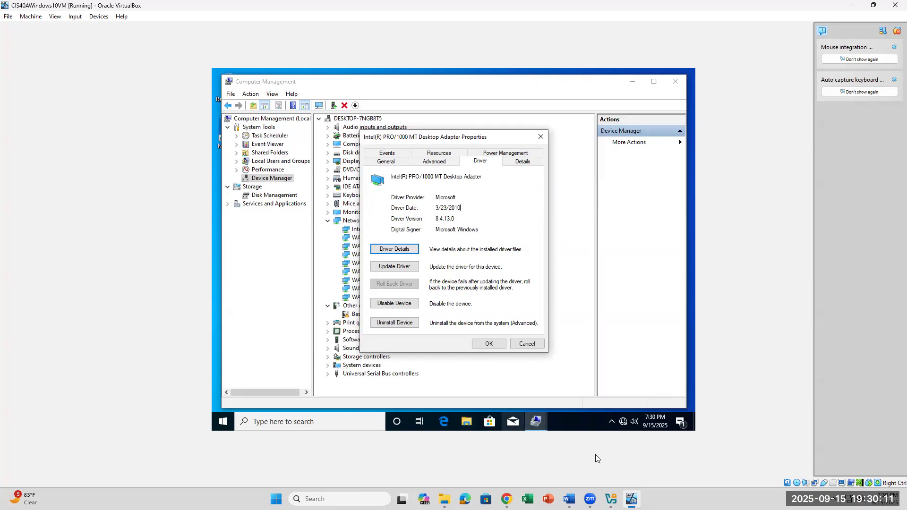
Switch to the Word lab document, review the step 13 driver questions and read the step 14 instructions
{"action": "left_click", "coordinate": [569, 500]}
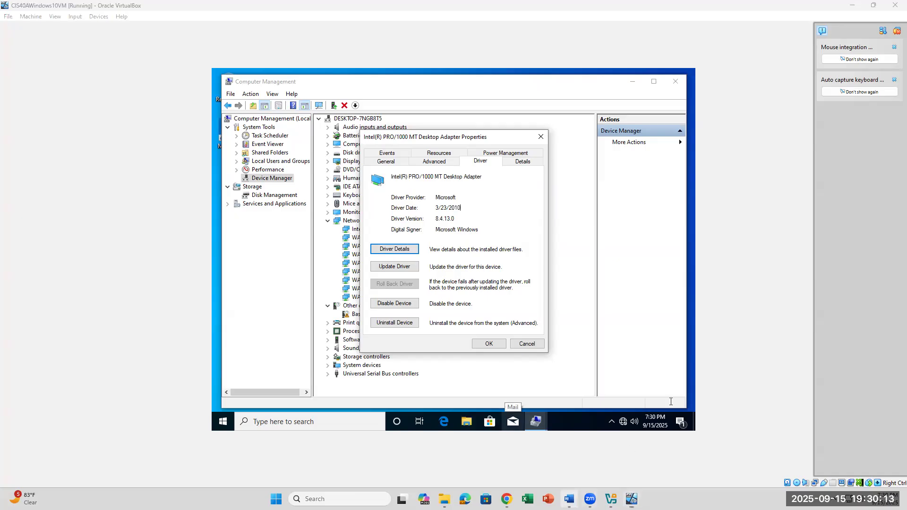
{"action": "scroll", "coordinate": [578, 359], "scroll_direction": "down", "scroll_amount": 1}
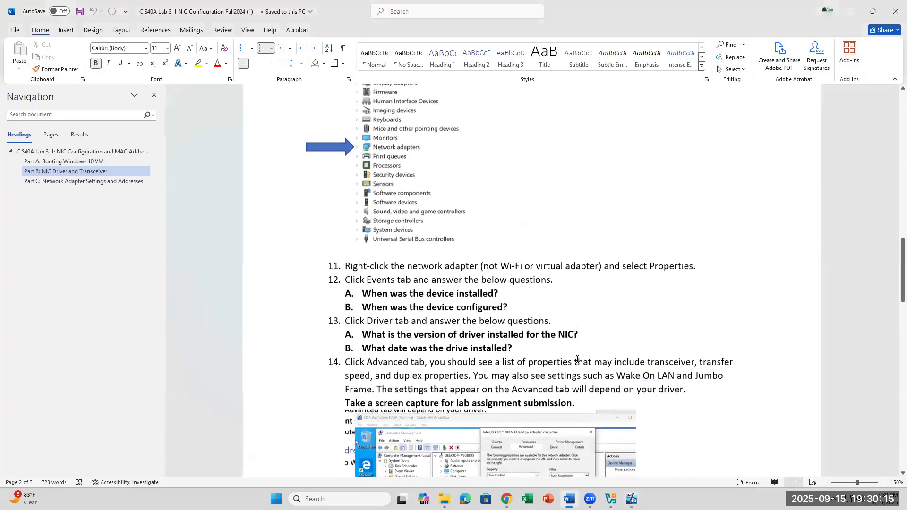
{"action": "left_click_drag", "start_coordinate": [528, 349], "coordinate": [362, 335]}
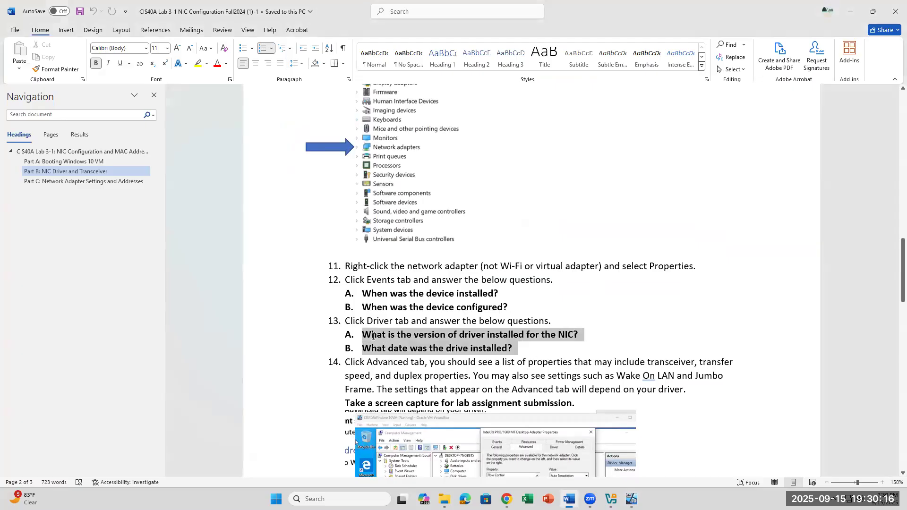
{"action": "left_click", "coordinate": [528, 349]}
{"action": "scroll", "coordinate": [591, 363], "scroll_direction": "down", "scroll_amount": 2}
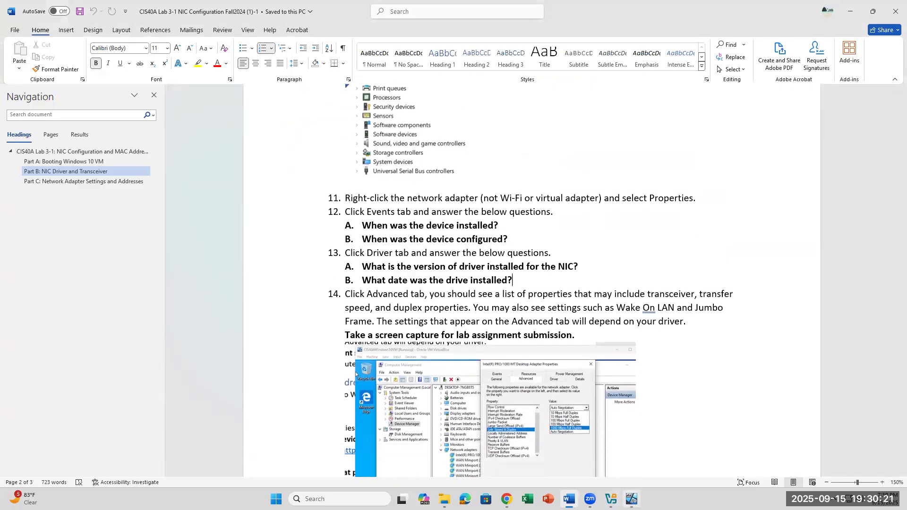
Return to the VM and compare the adapter's driver date with the timestamps of its device events
{"action": "left_click", "coordinate": [632, 499]}
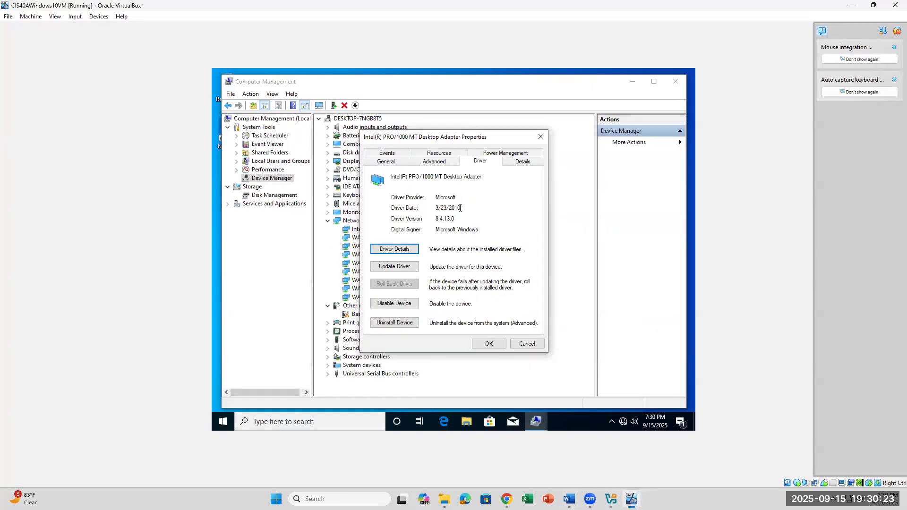
{"action": "left_click_drag", "start_coordinate": [466, 212], "coordinate": [435, 212]}
{"action": "left_click", "coordinate": [386, 154]}
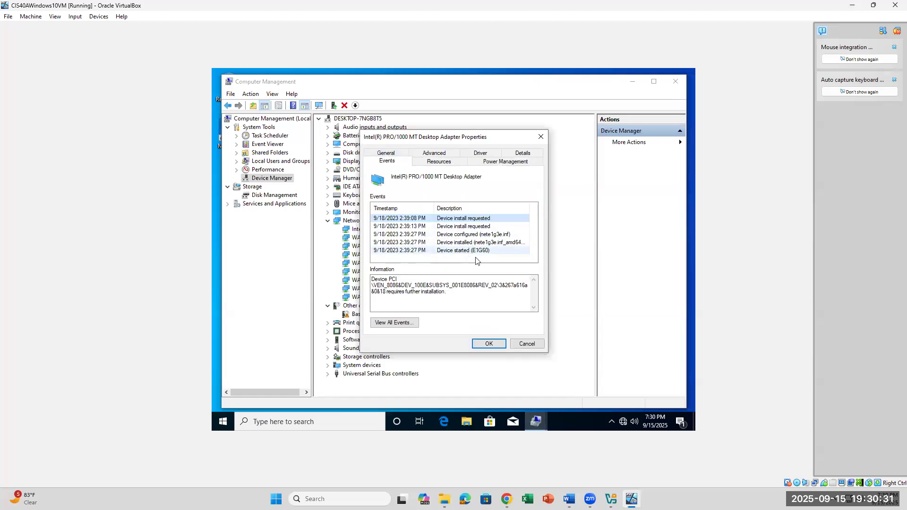
Switch to the Word lab document and read steps 14 and 15 with the sample Advanced properties screenshot
{"action": "mouse_move", "coordinate": [569, 499]}
{"action": "left_click", "coordinate": [566, 385]}
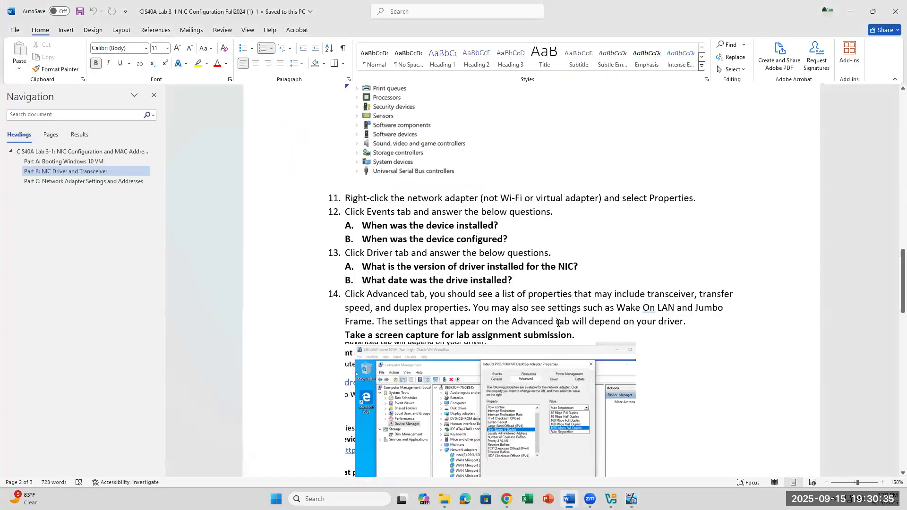
{"action": "scroll", "coordinate": [558, 304], "scroll_direction": "down", "scroll_amount": 5}
{"action": "scroll", "coordinate": [453, 277], "scroll_direction": "up", "scroll_amount": 2}
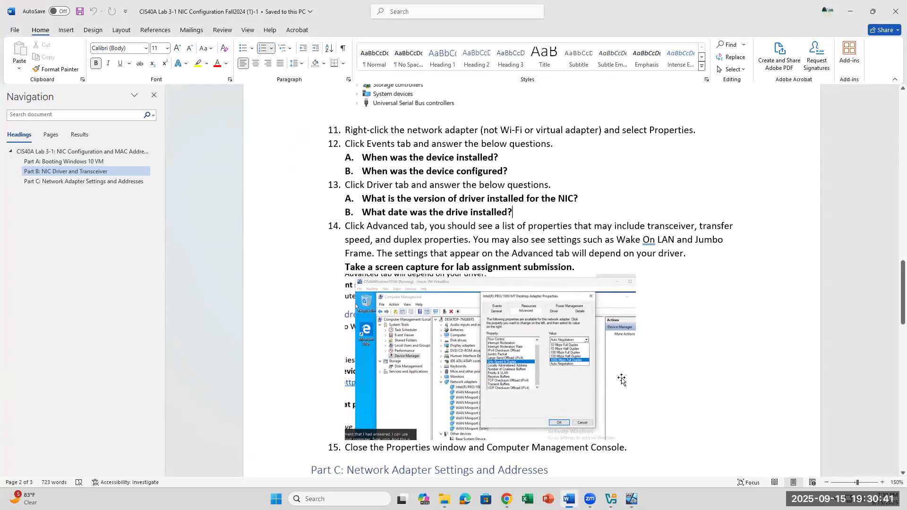
Return to the CIS40AWindows10VM machine and examine the adapter's advanced properties, including Flow Control, Link Speed & Duplex and Jumbo Packet
{"action": "mouse_move", "coordinate": [611, 500]}
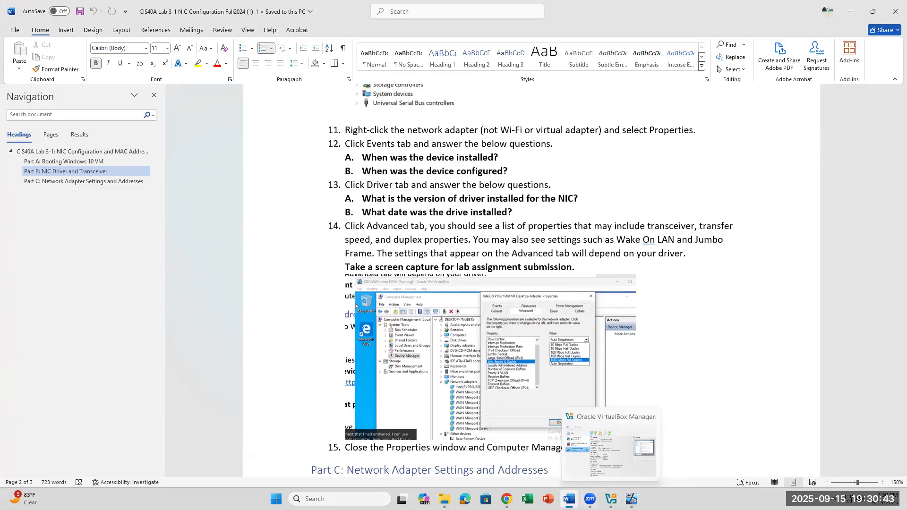
{"action": "left_click", "coordinate": [601, 451]}
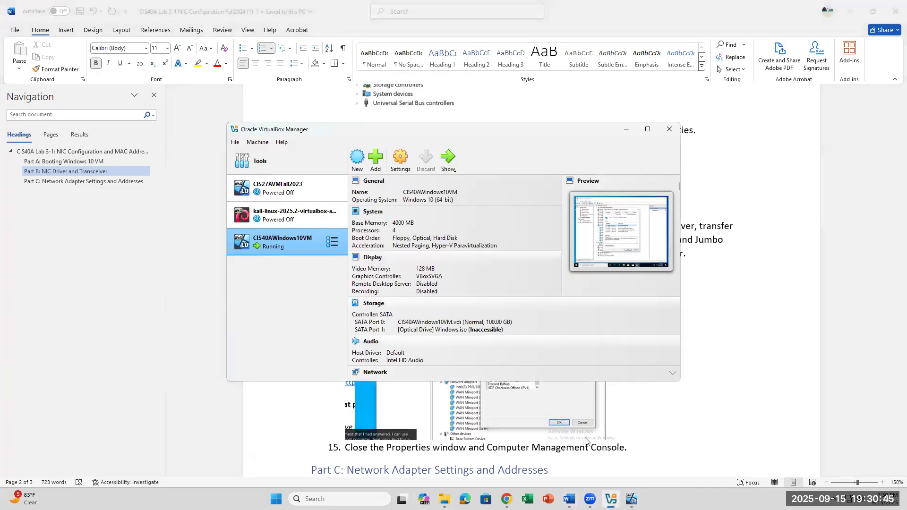
{"action": "left_click", "coordinate": [448, 161]}
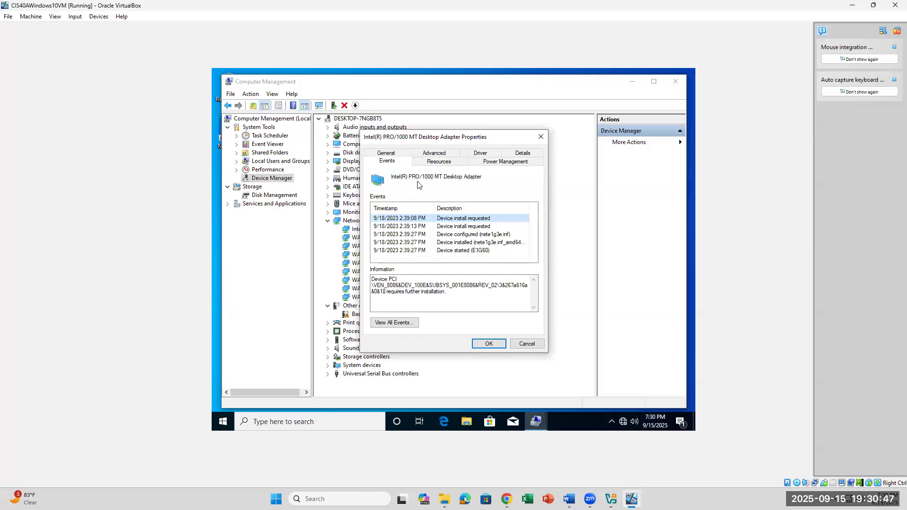
{"action": "mouse_move", "coordinate": [632, 499]}
{"action": "left_click", "coordinate": [441, 154]}
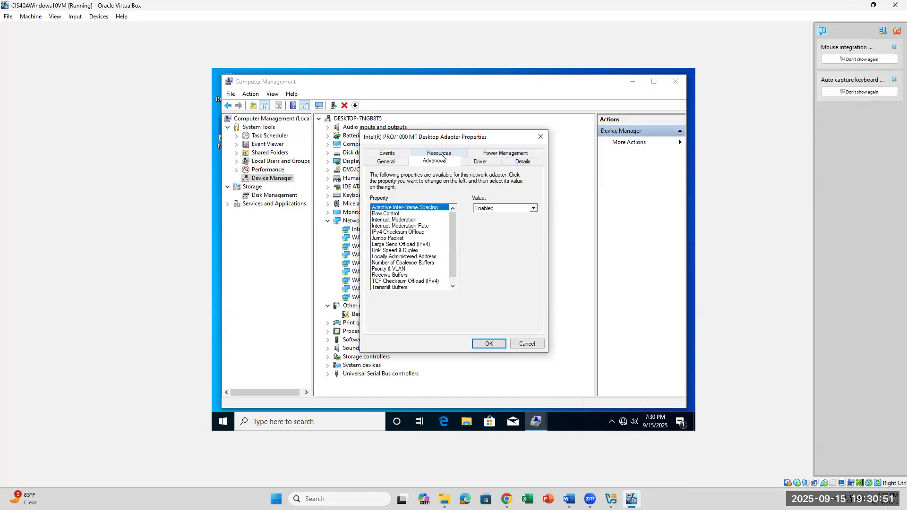
{"action": "left_click", "coordinate": [384, 215]}
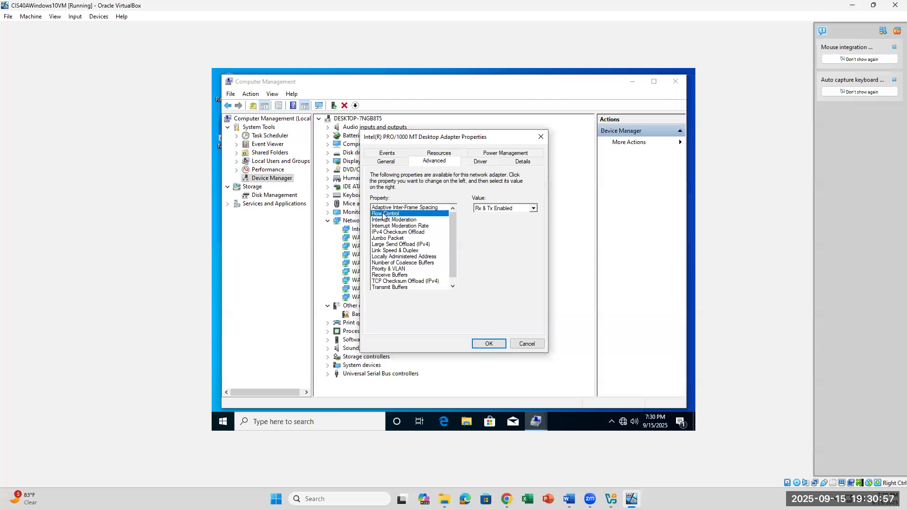
{"action": "left_click", "coordinate": [381, 252]}
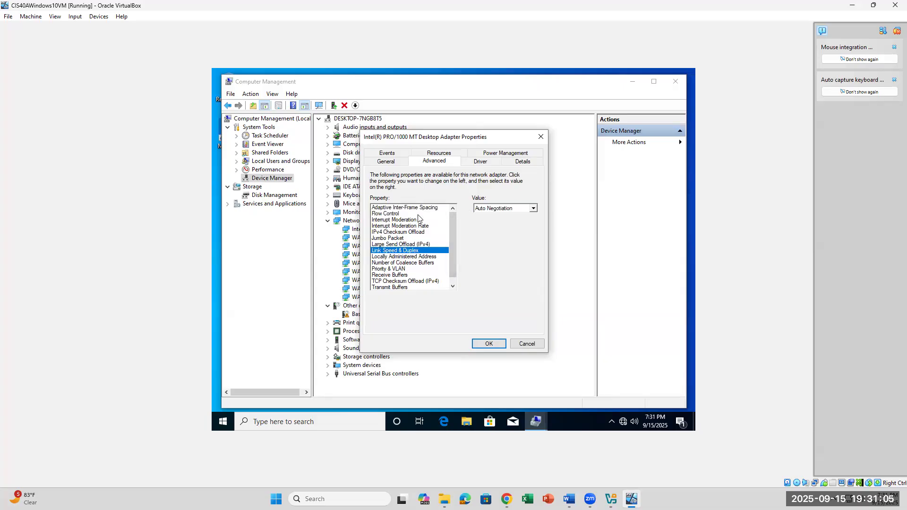
{"action": "left_click", "coordinate": [389, 238]}
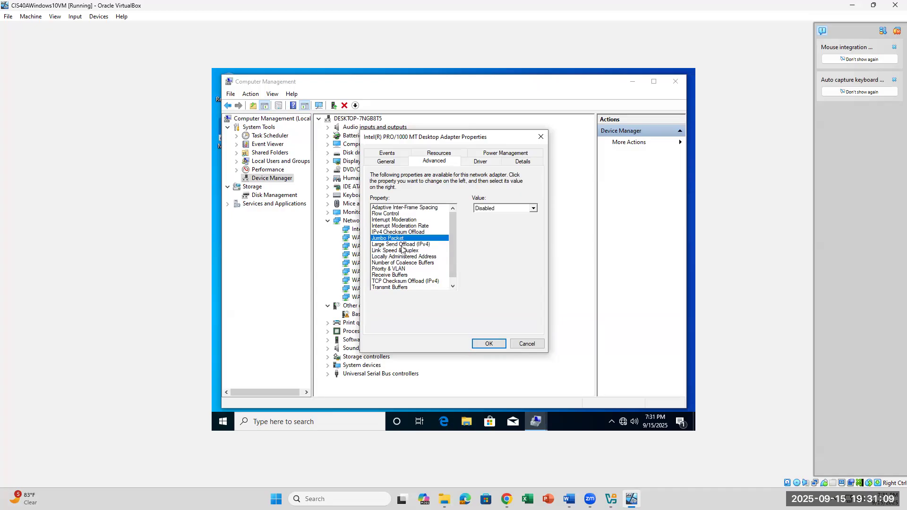
{"action": "scroll", "coordinate": [401, 284], "scroll_direction": "down", "scroll_amount": 1}
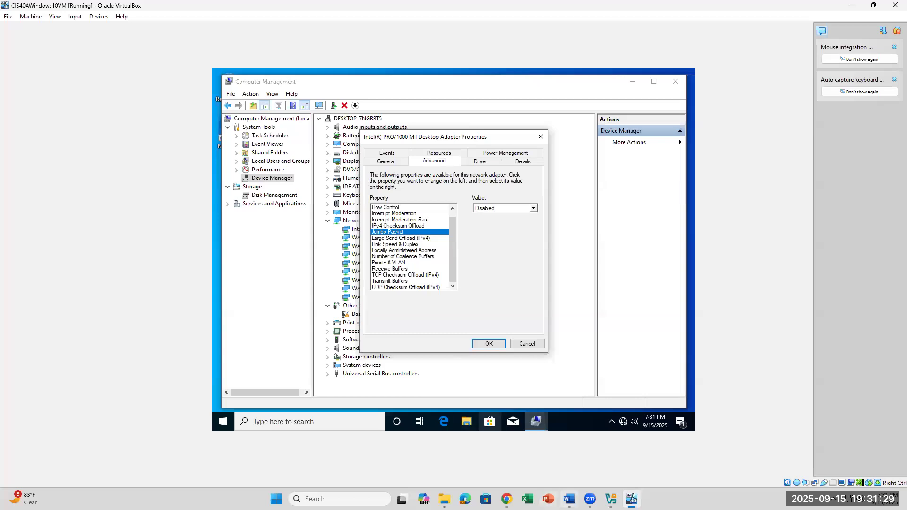
Check step 15 in the Word lab document, then close the adapter's Properties window and Computer Management in the VM
{"action": "left_click", "coordinate": [569, 499]}
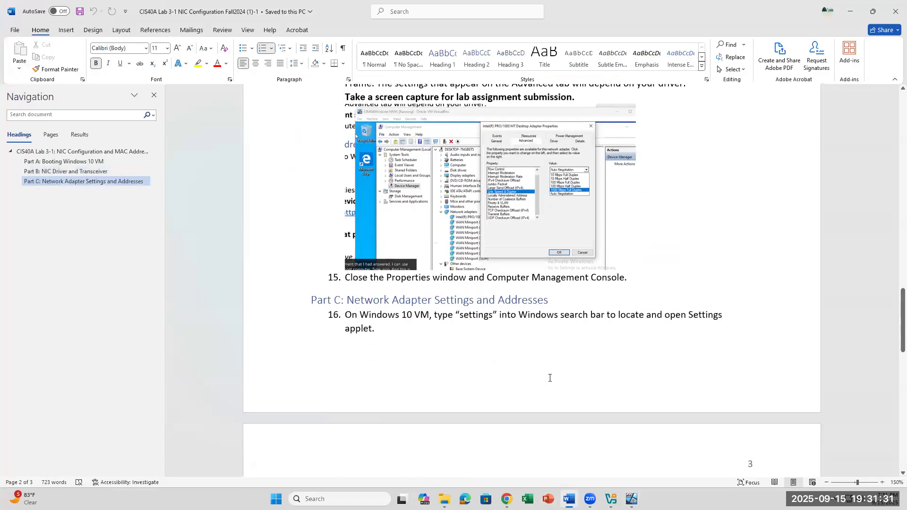
{"action": "scroll", "coordinate": [548, 377], "scroll_direction": "down", "scroll_amount": 2}
{"action": "left_click", "coordinate": [632, 499]}
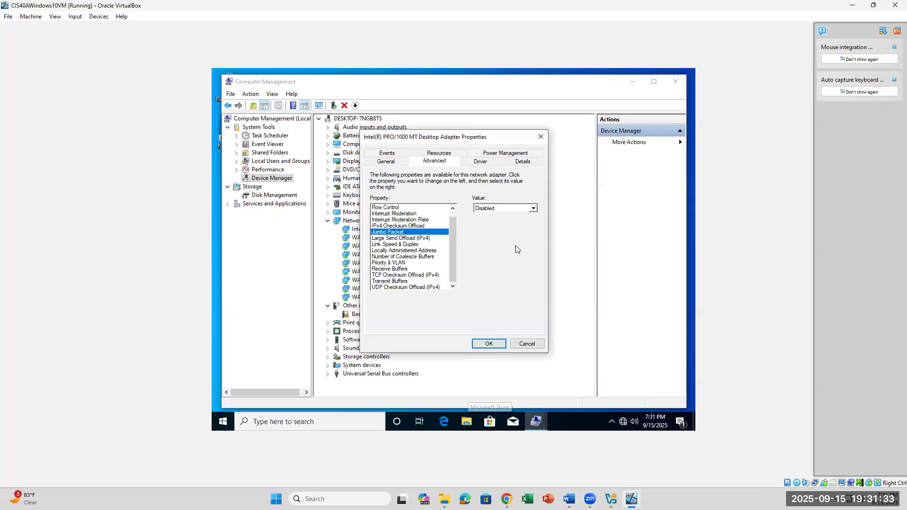
{"action": "left_click", "coordinate": [541, 137]}
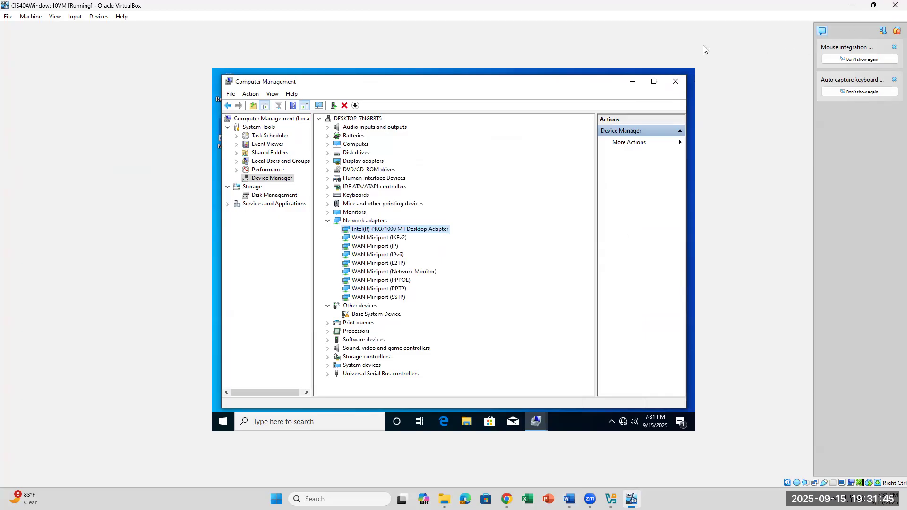
{"action": "left_click", "coordinate": [674, 87]}
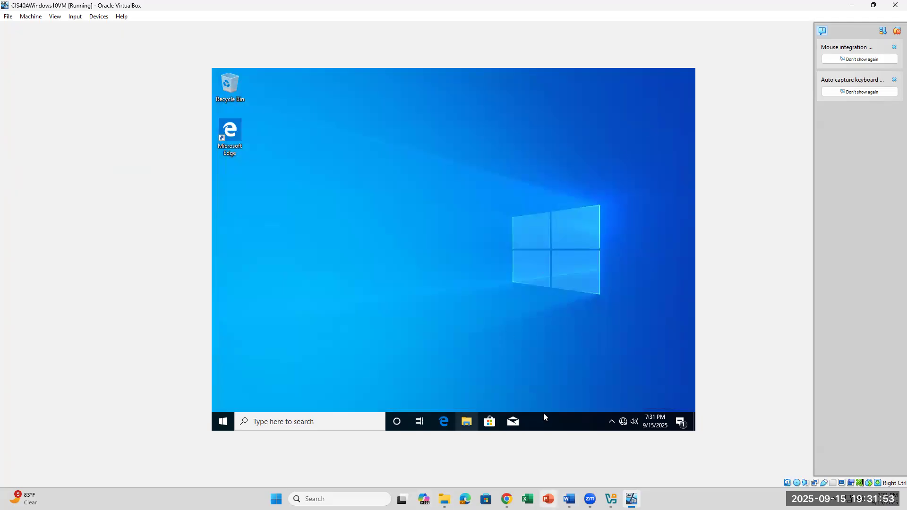
Switch to the Word lab document and read steps 16 to 19 of Part C: Network Adapter Settings and Addresses
{"action": "key", "text": "alt+Tab"}
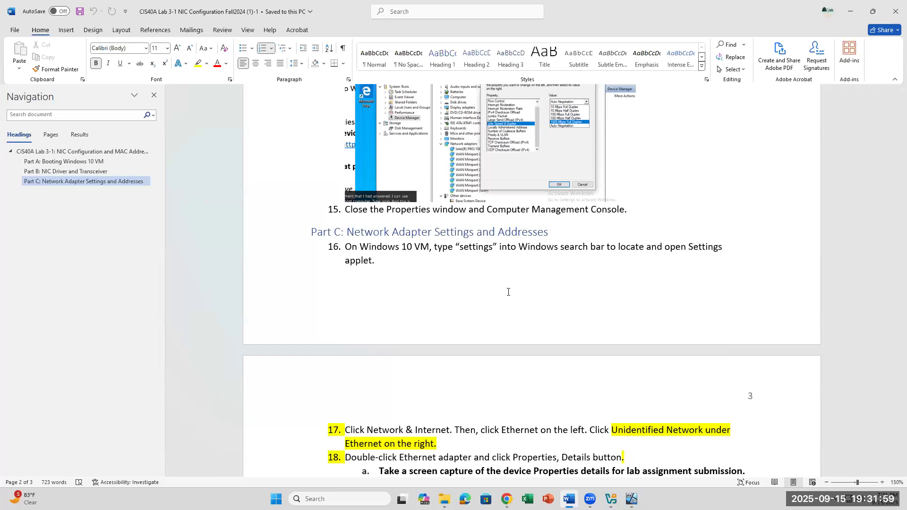
{"action": "scroll", "coordinate": [509, 292], "scroll_direction": "down", "scroll_amount": 2}
{"action": "scroll", "coordinate": [508, 292], "scroll_direction": "down", "scroll_amount": 1}
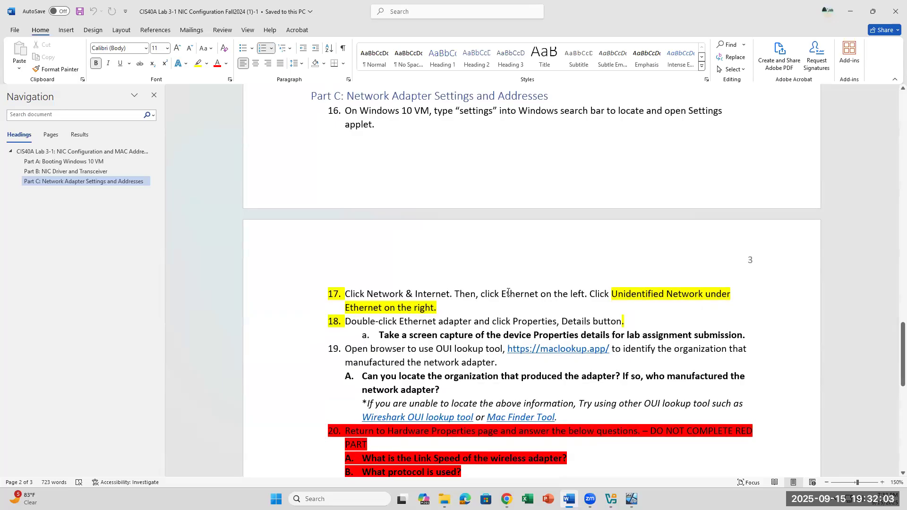
{"action": "left_click", "coordinate": [478, 113]}
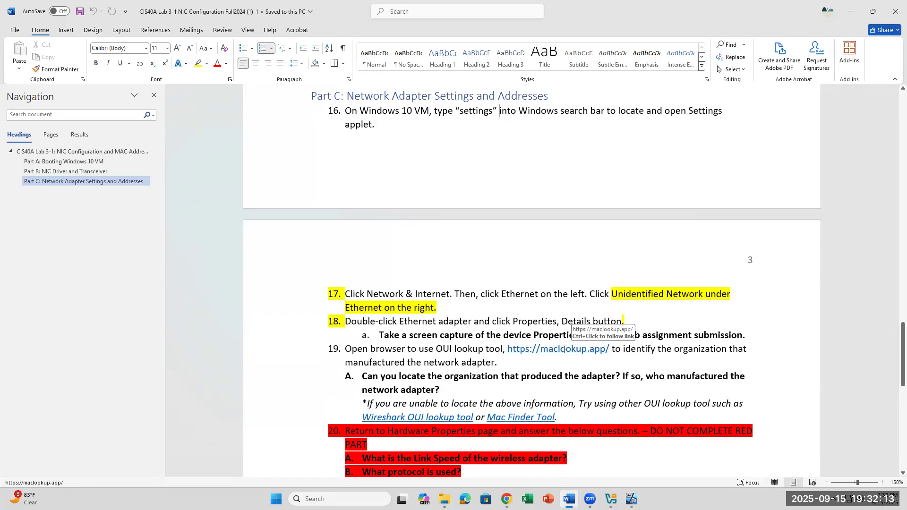
{"action": "scroll", "coordinate": [565, 350], "scroll_direction": "down", "scroll_amount": 1}
{"action": "scroll", "coordinate": [565, 349], "scroll_direction": "up", "scroll_amount": 1}
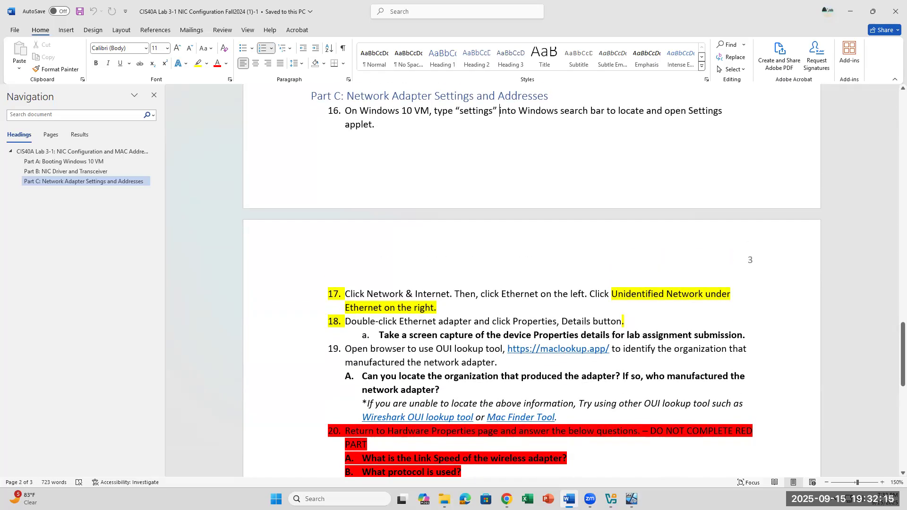
Switch from Word back to the running CIS40AWindows10VM machine in VirtualBox
{"action": "mouse_move", "coordinate": [611, 499]}
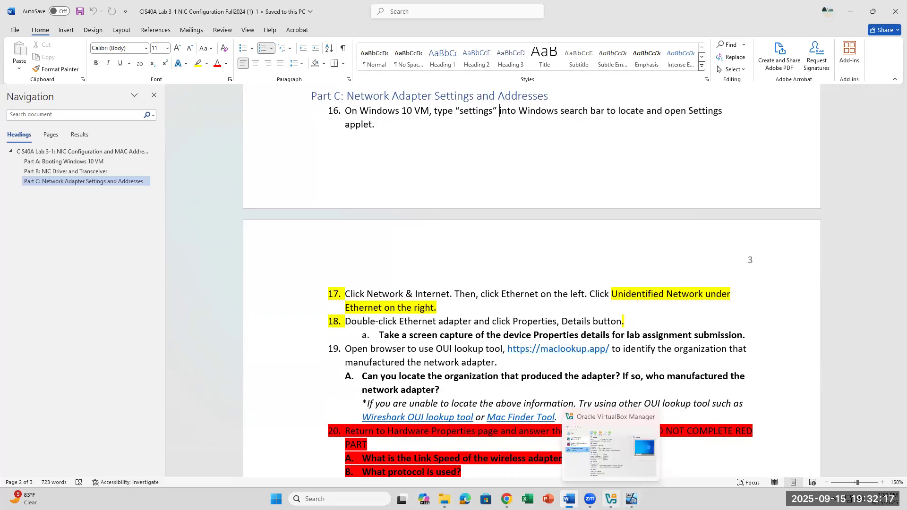
{"action": "left_click", "coordinate": [611, 499]}
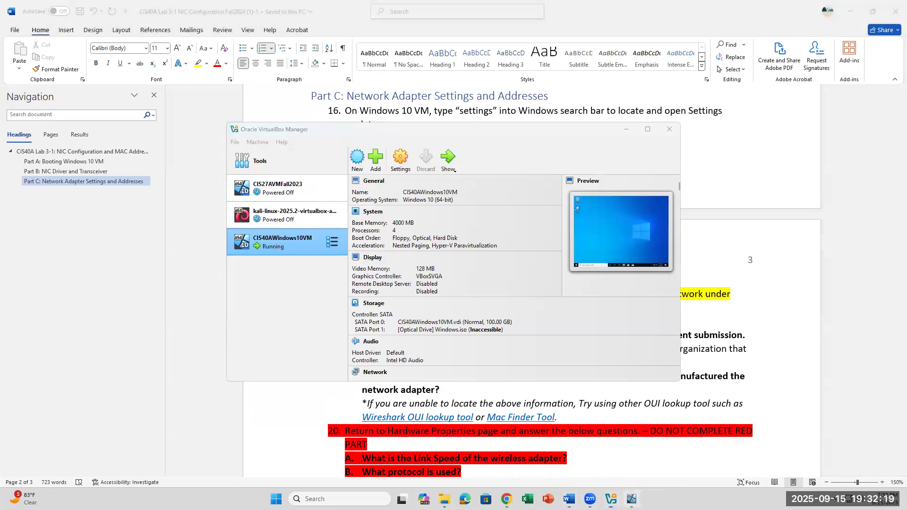
{"action": "left_click", "coordinate": [631, 499]}
{"action": "left_click", "coordinate": [289, 425]}
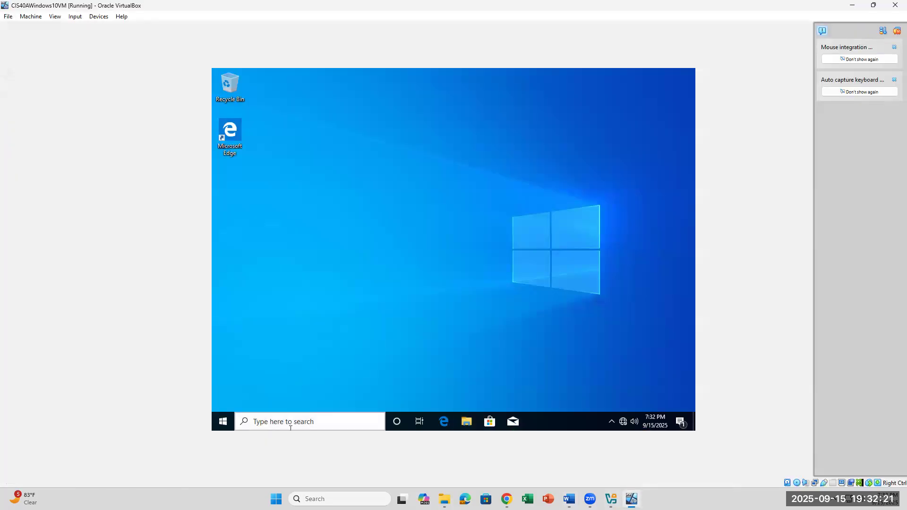
{"action": "type", "text": "SETT"}
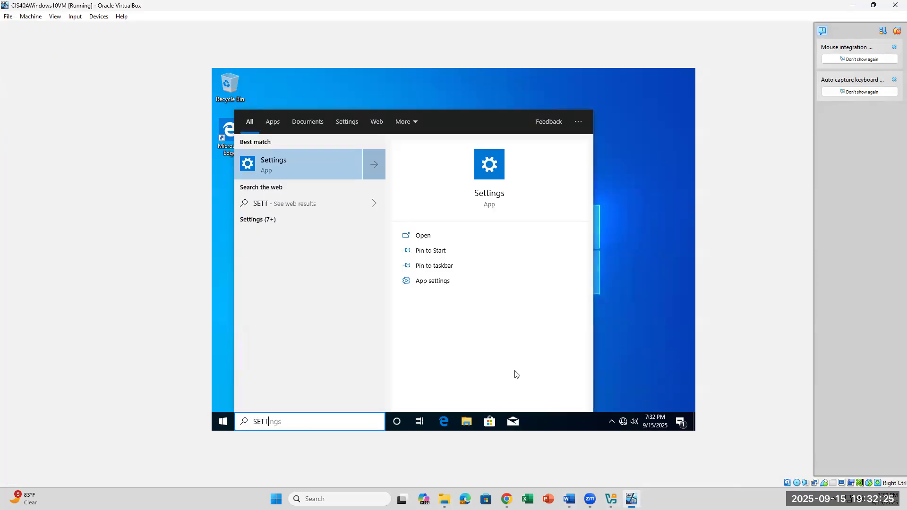
{"action": "left_click", "coordinate": [626, 358]}
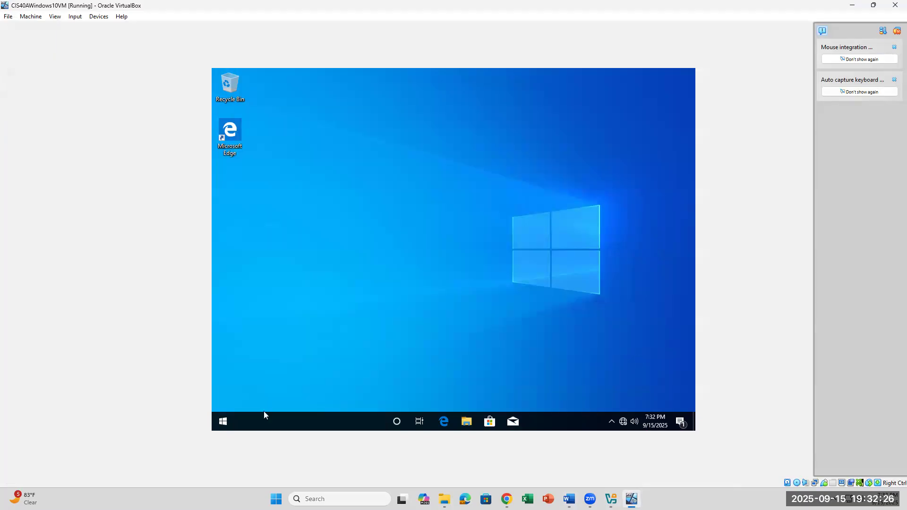
Open Windows Settings in the VM
{"action": "right_click", "coordinate": [222, 420]}
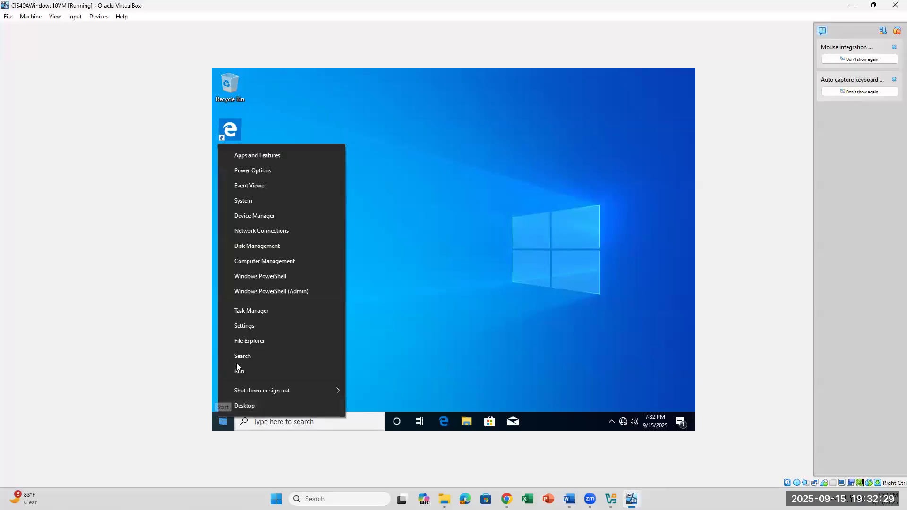
{"action": "left_click", "coordinate": [253, 325]}
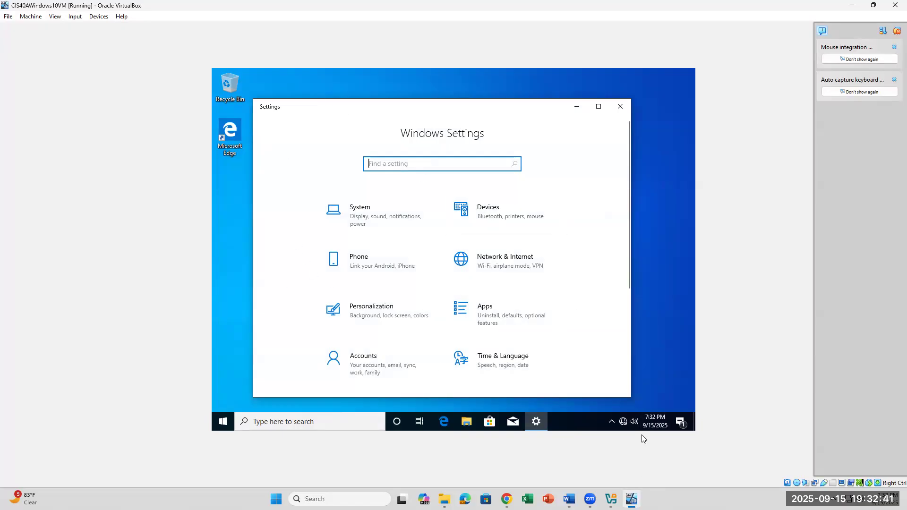
Switch to the Word lab document and review the step 17 instructions on Network & Internet, Ethernet and Unidentified Network
{"action": "mouse_move", "coordinate": [569, 499]}
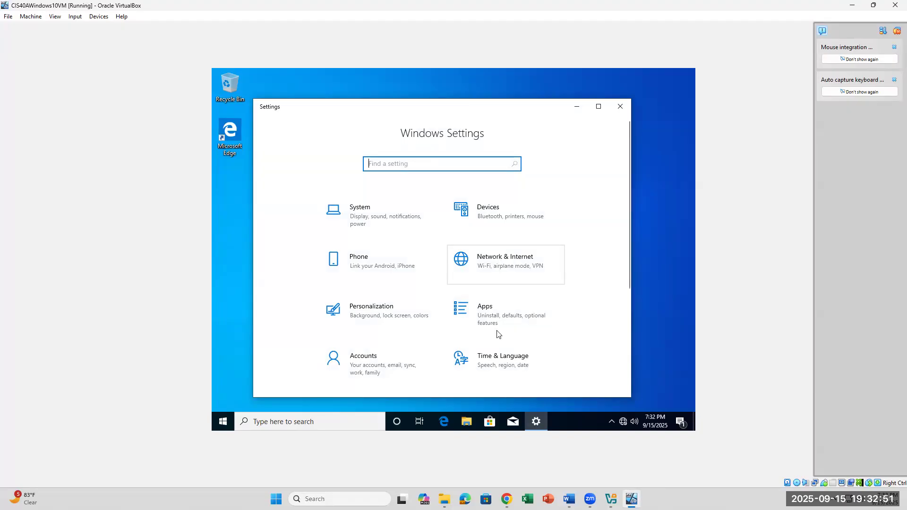
{"action": "left_click", "coordinate": [569, 500]}
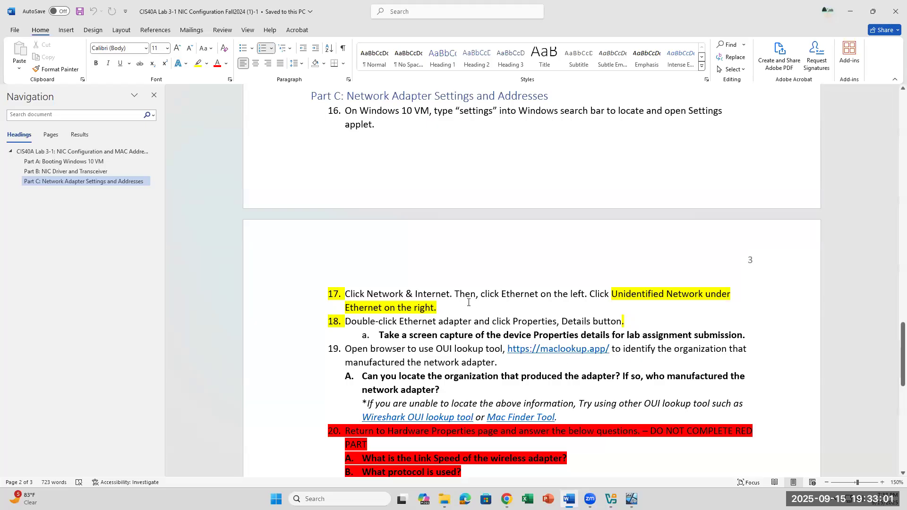
{"action": "left_click_drag", "start_coordinate": [372, 294], "coordinate": [553, 294]}
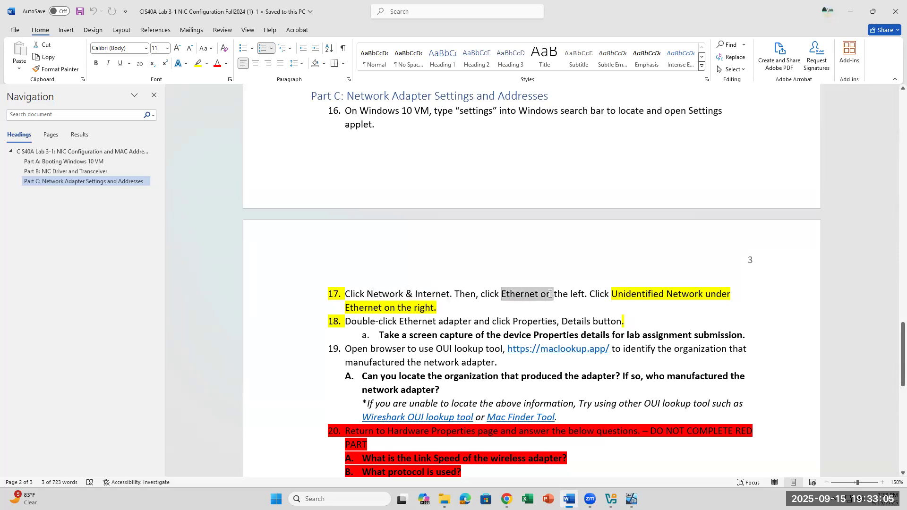
{"action": "left_click", "coordinate": [618, 294]}
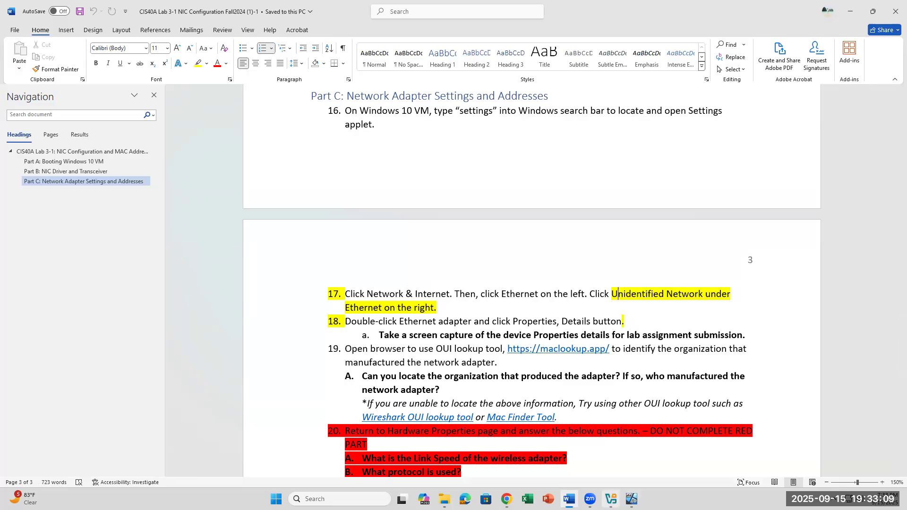
Return to the VM, open the Ethernet connection's Unidentified network page under Network & Internet, and examine its IP settings and properties
{"action": "left_click", "coordinate": [632, 499]}
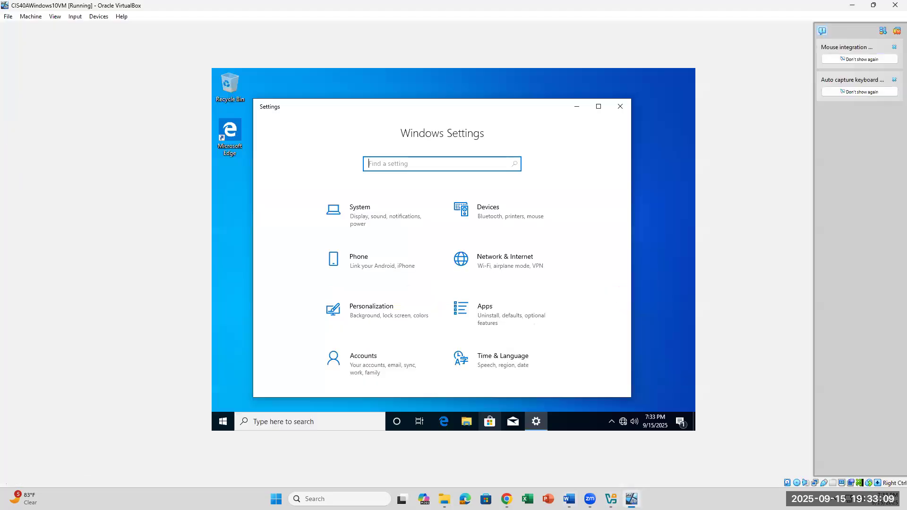
{"action": "left_click", "coordinate": [504, 263]}
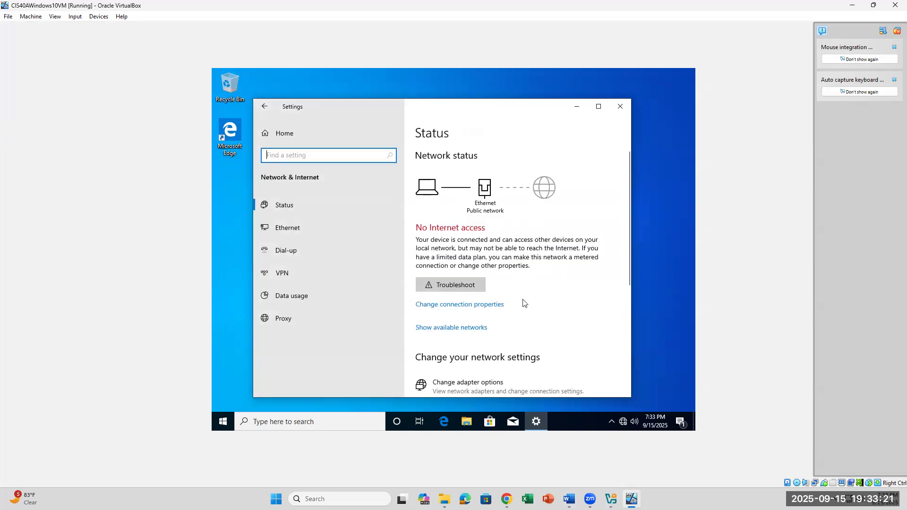
{"action": "left_click", "coordinate": [288, 228]}
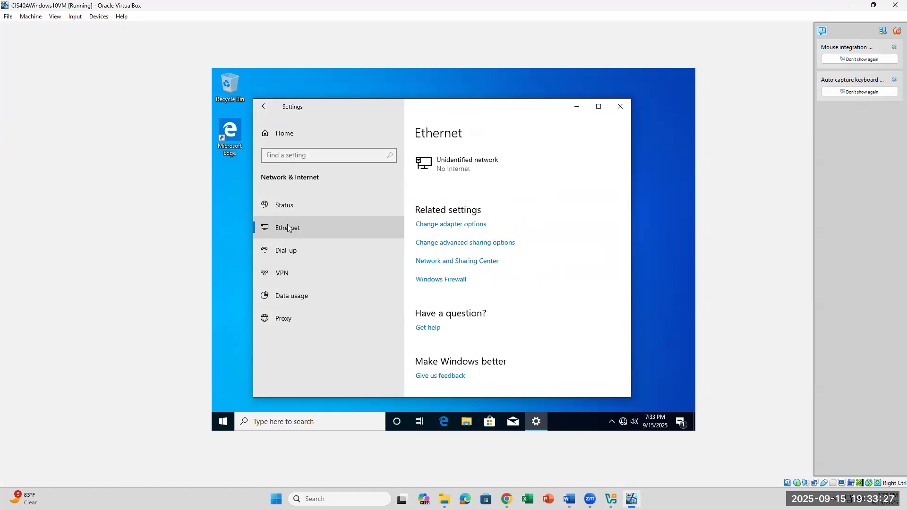
{"action": "left_click", "coordinate": [464, 168]}
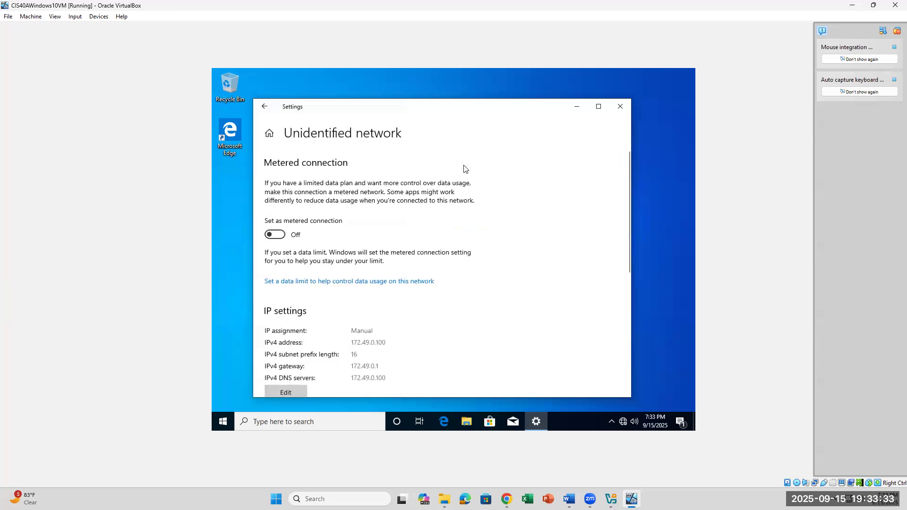
{"action": "scroll", "coordinate": [460, 286], "scroll_direction": "down", "scroll_amount": 3}
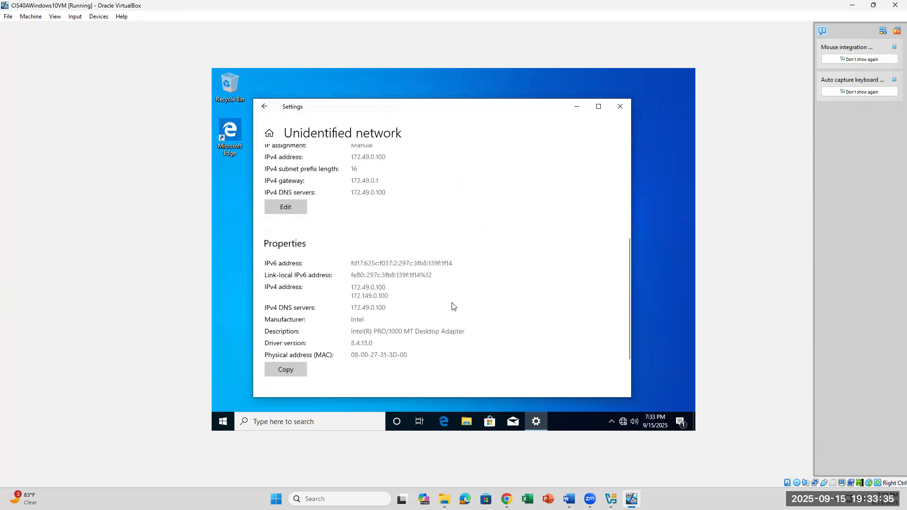
{"action": "scroll", "coordinate": [453, 306], "scroll_direction": "down", "scroll_amount": 1}
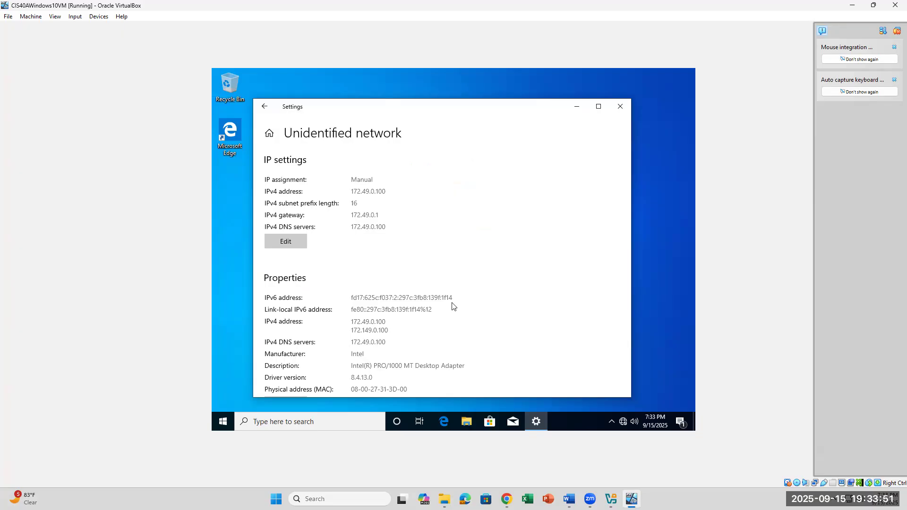
Close the Settings window in the VM and reopen Settings by searching for SETTING
{"action": "left_click", "coordinate": [621, 108]}
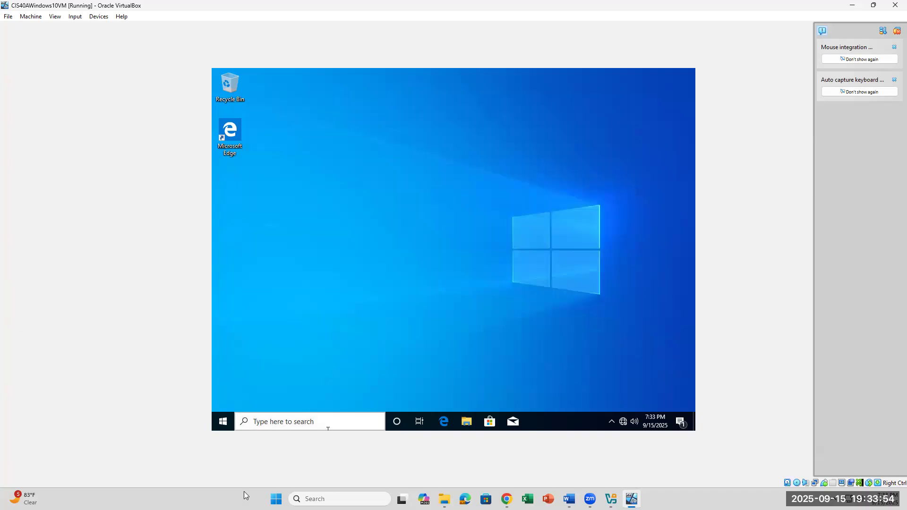
{"action": "left_click", "coordinate": [297, 422]}
{"action": "type", "text": "SETTING"}
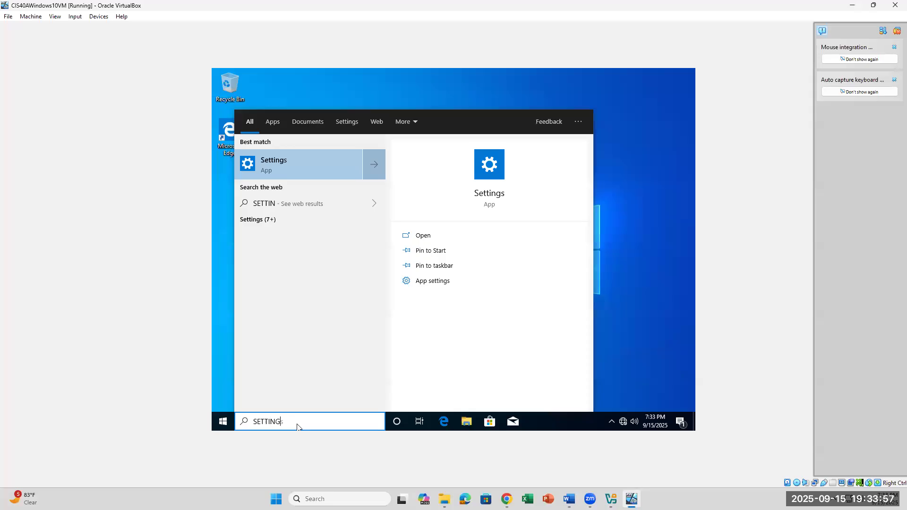
{"action": "left_click", "coordinate": [310, 160]}
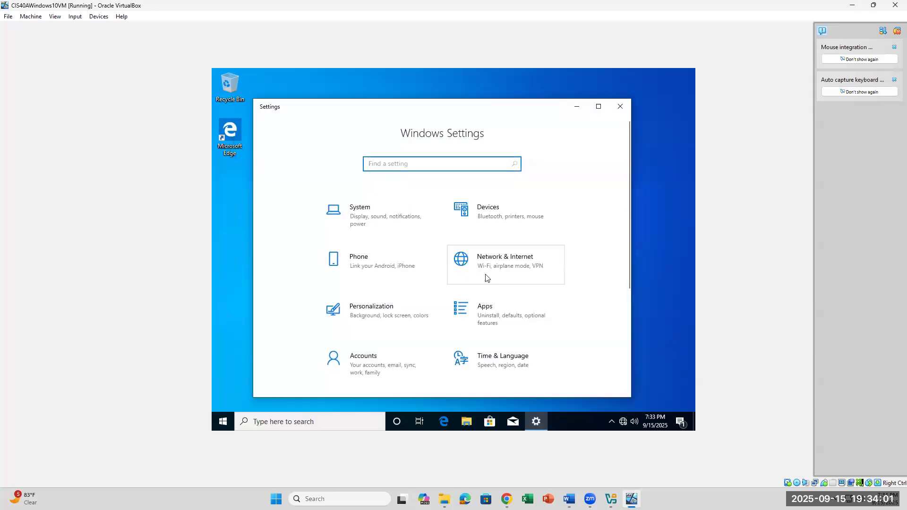
Open the Ethernet connection's Unidentified network page under Network & Internet and view its IP settings and properties
{"action": "left_click", "coordinate": [510, 270]}
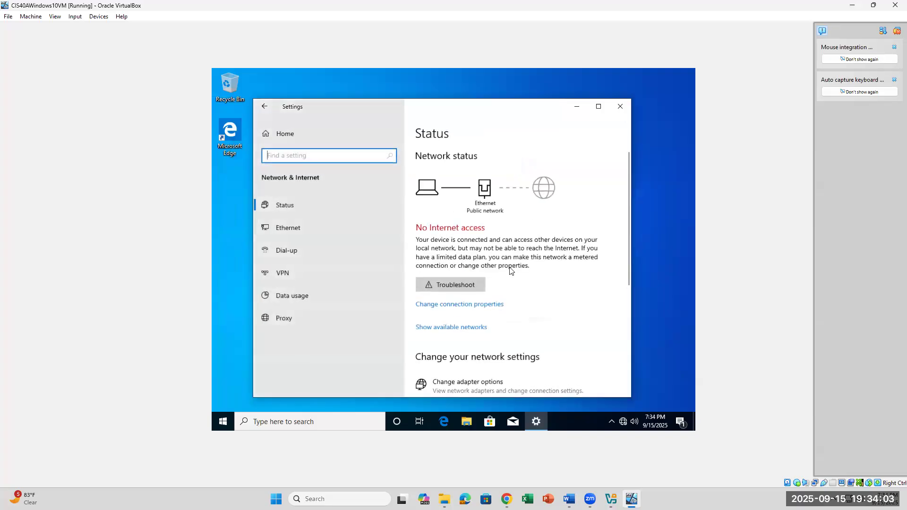
{"action": "left_click", "coordinate": [285, 228]}
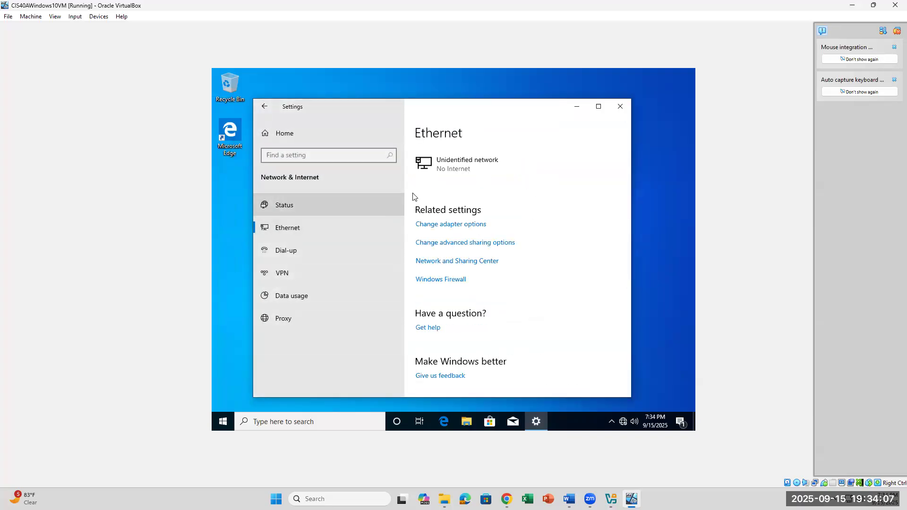
{"action": "left_click", "coordinate": [463, 163]}
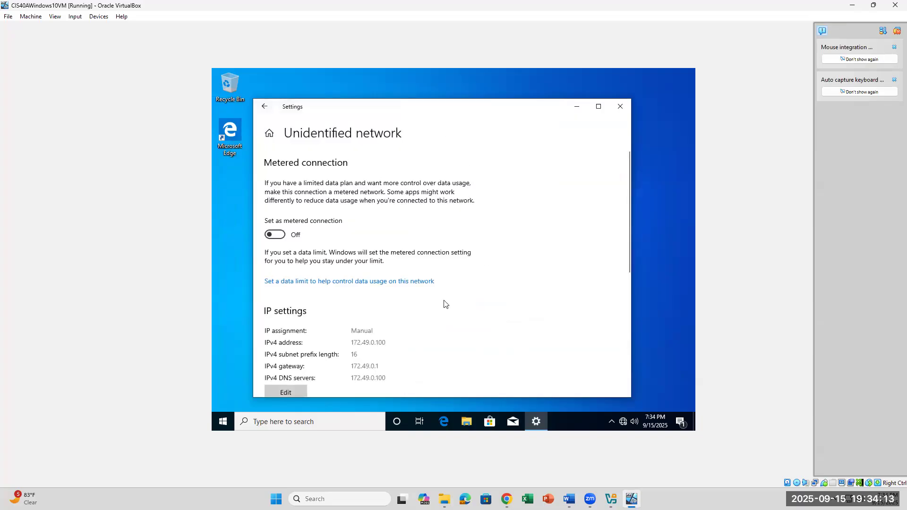
{"action": "scroll", "coordinate": [444, 304], "scroll_direction": "down", "scroll_amount": 3}
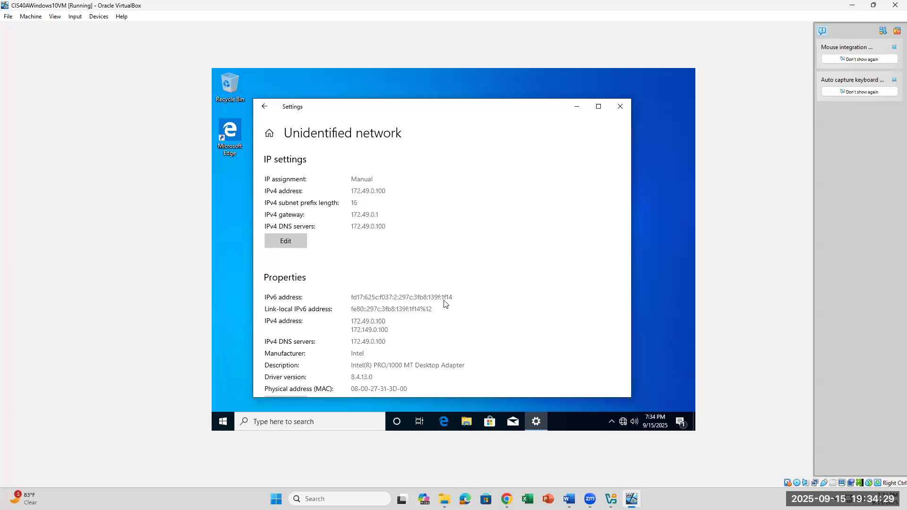
{"action": "mouse_move", "coordinate": [569, 499]}
{"action": "left_click", "coordinate": [569, 477]}
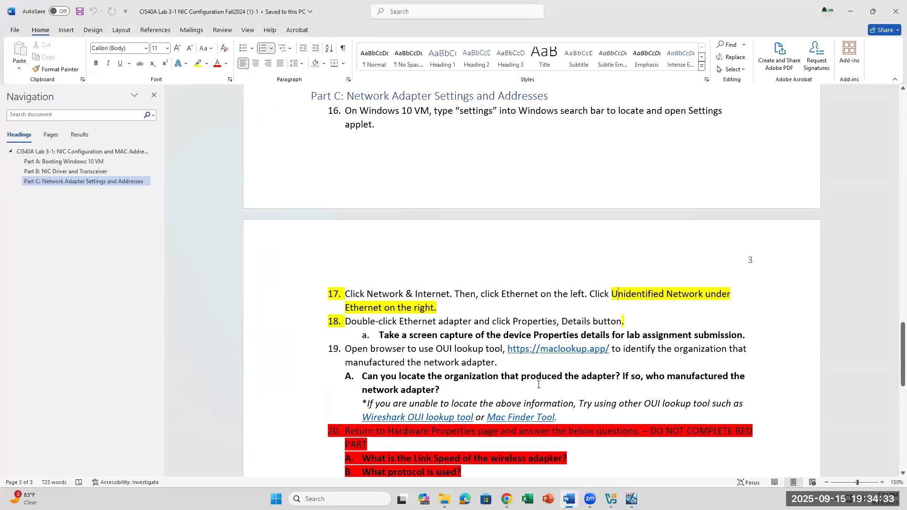
{"action": "left_click", "coordinate": [495, 337]}
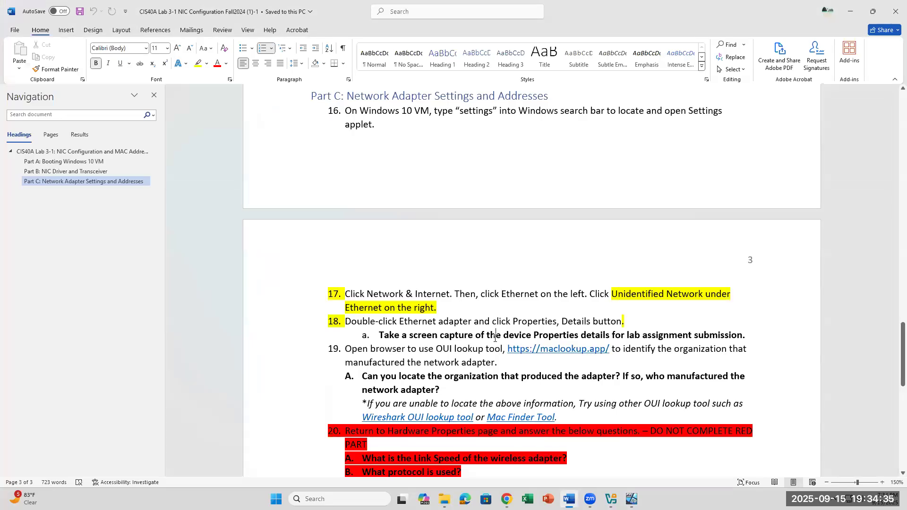
{"action": "left_click", "coordinate": [543, 350], "text": "ctrl"}
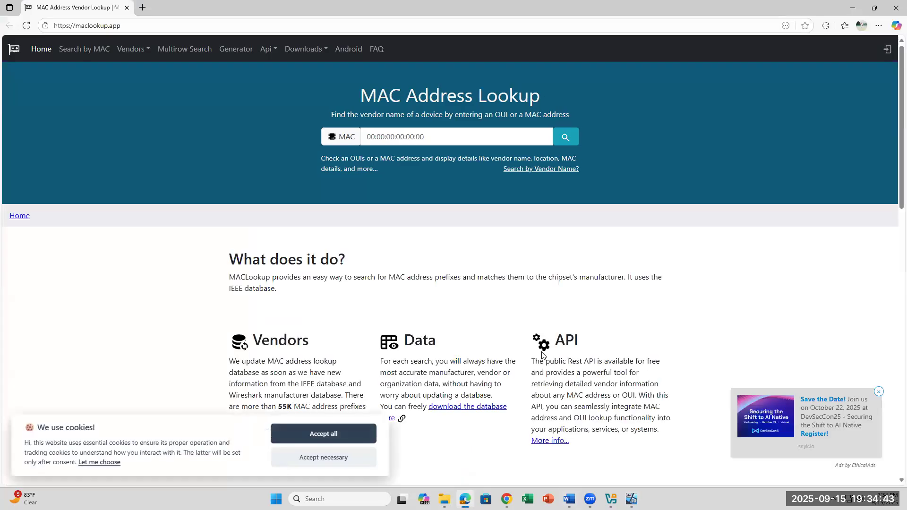
Return to the VM and examine the Unidentified network properties down to the physical (MAC) address
{"action": "key", "text": "alt+Tab"}
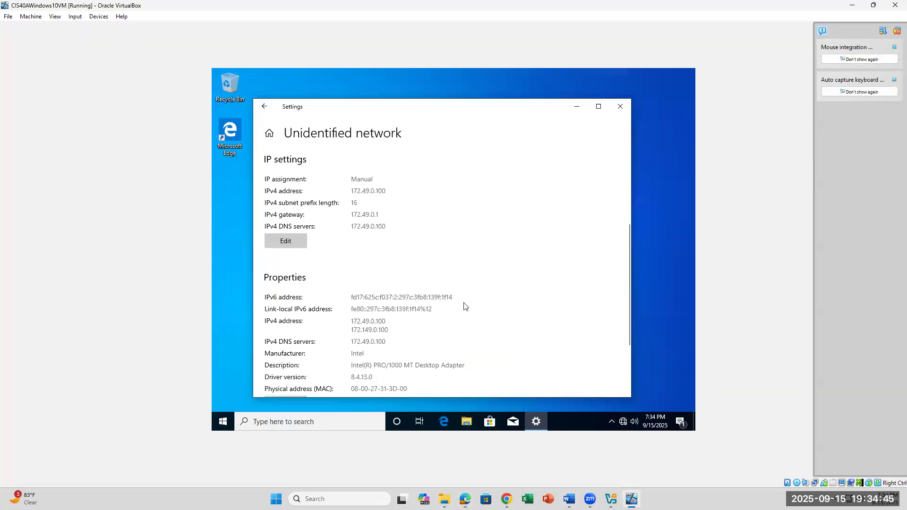
{"action": "scroll", "coordinate": [465, 307], "scroll_direction": "down", "scroll_amount": 2}
{"action": "scroll", "coordinate": [465, 306], "scroll_direction": "down", "scroll_amount": 1}
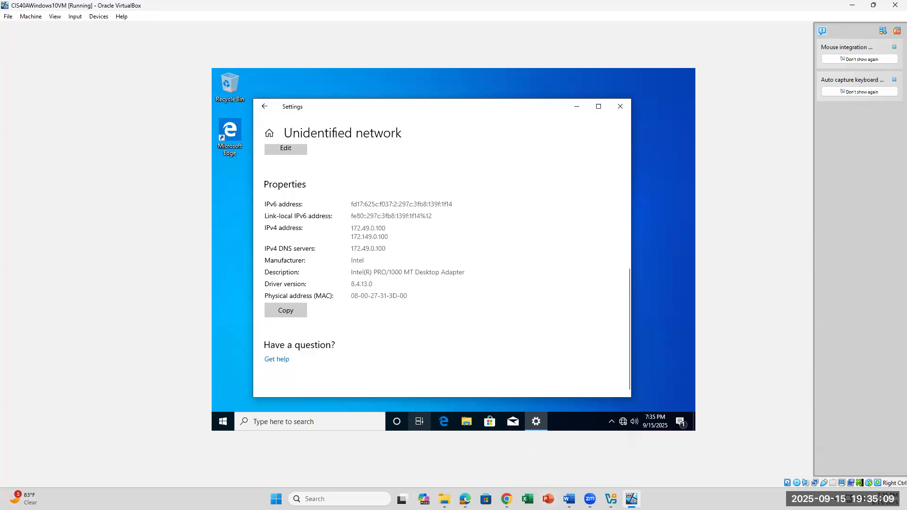
Switch to the Word lab document and review step 19's OUI lookup instructions and the red steps marked not to complete
{"action": "left_click", "coordinate": [569, 494]}
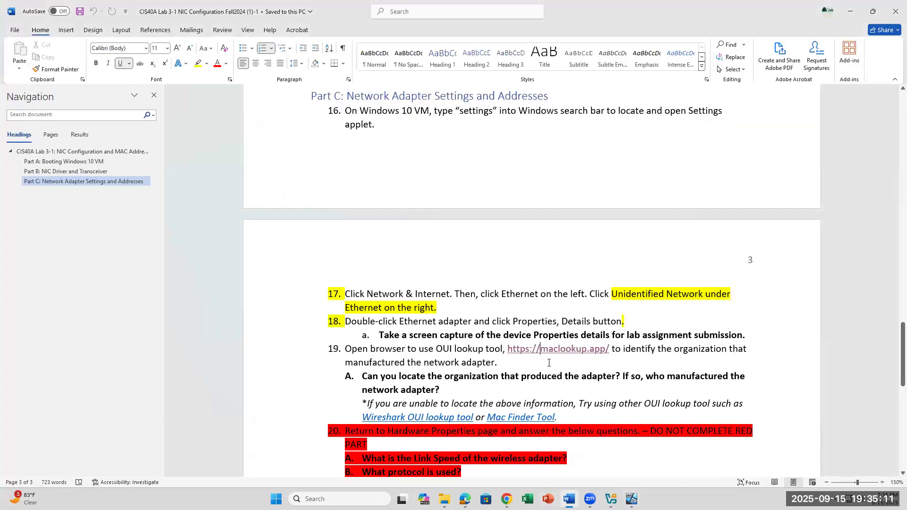
{"action": "left_click_drag", "start_coordinate": [610, 350], "coordinate": [503, 350]}
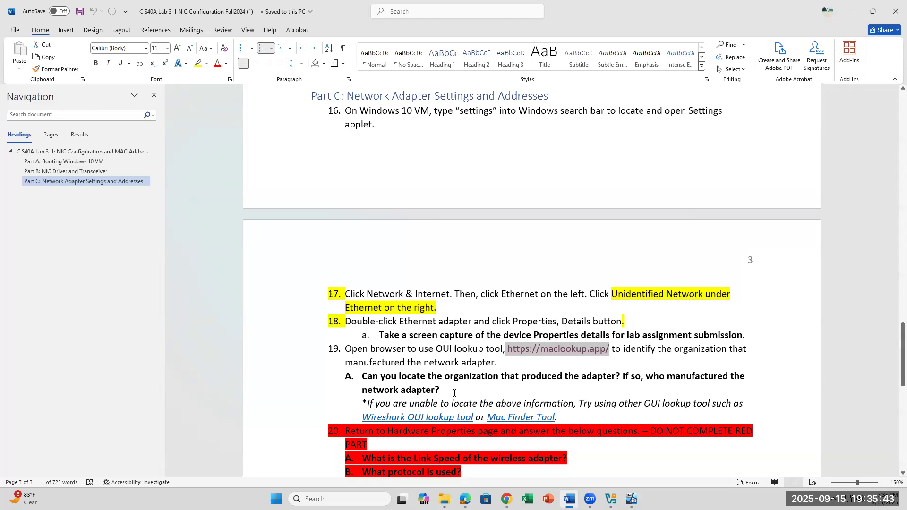
{"action": "left_click", "coordinate": [524, 388]}
{"action": "scroll", "coordinate": [525, 388], "scroll_direction": "down", "scroll_amount": 3}
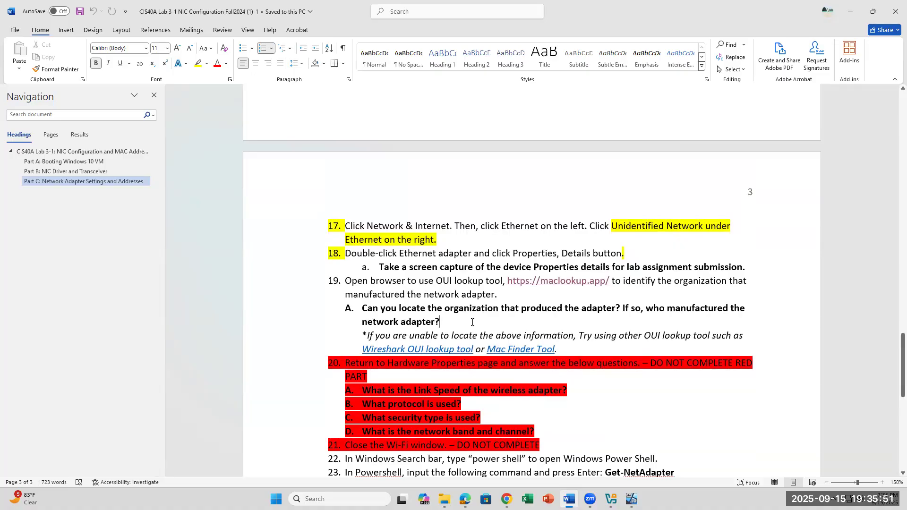
{"action": "scroll", "coordinate": [472, 322], "scroll_direction": "down", "scroll_amount": 1}
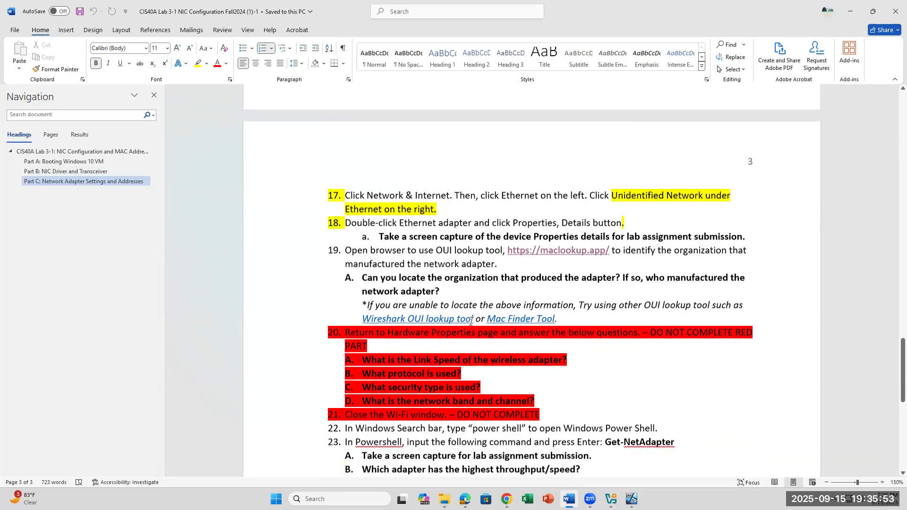
{"action": "left_click", "coordinate": [587, 310]}
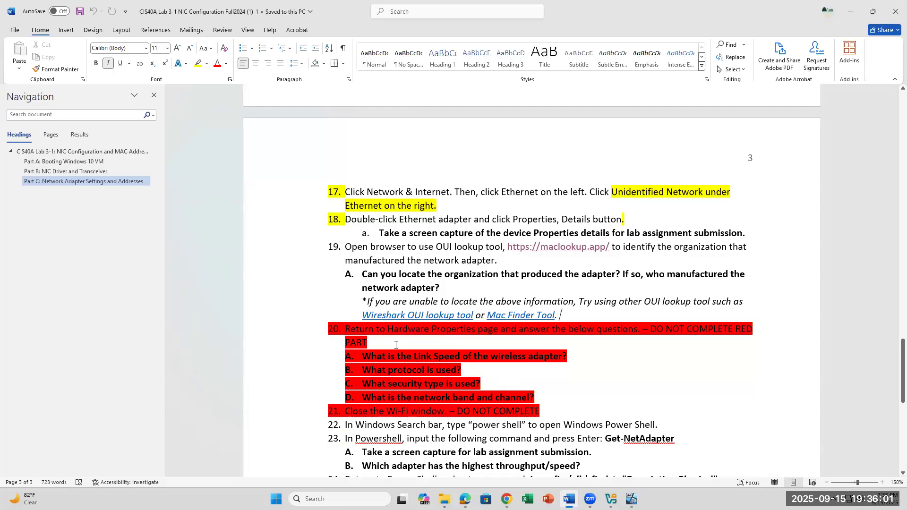
{"action": "scroll", "coordinate": [588, 406], "scroll_direction": "down", "scroll_amount": 3}
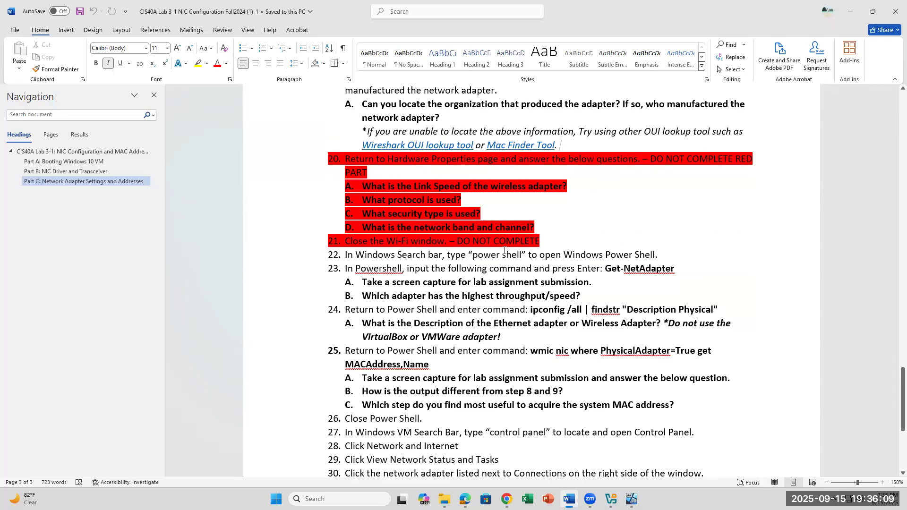
{"action": "scroll", "coordinate": [505, 251], "scroll_direction": "up", "scroll_amount": 4}
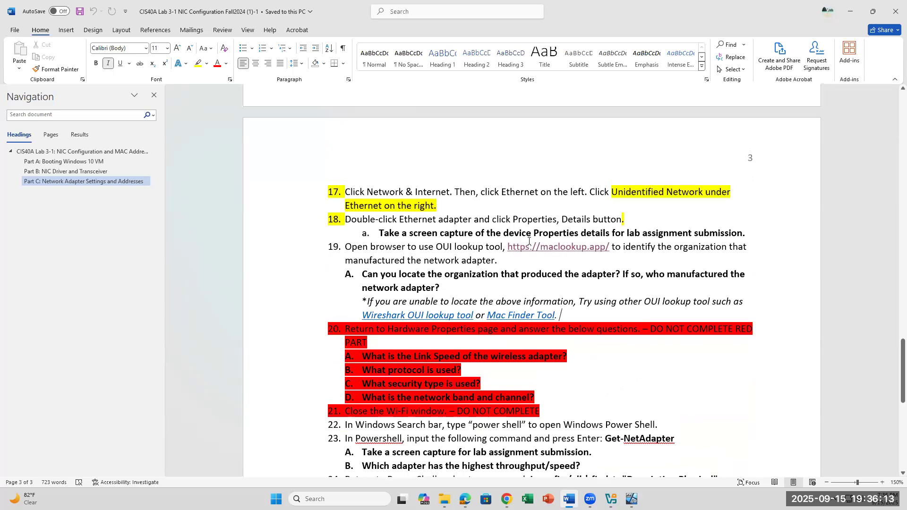
{"action": "left_click_drag", "start_coordinate": [436, 247], "coordinate": [503, 247]}
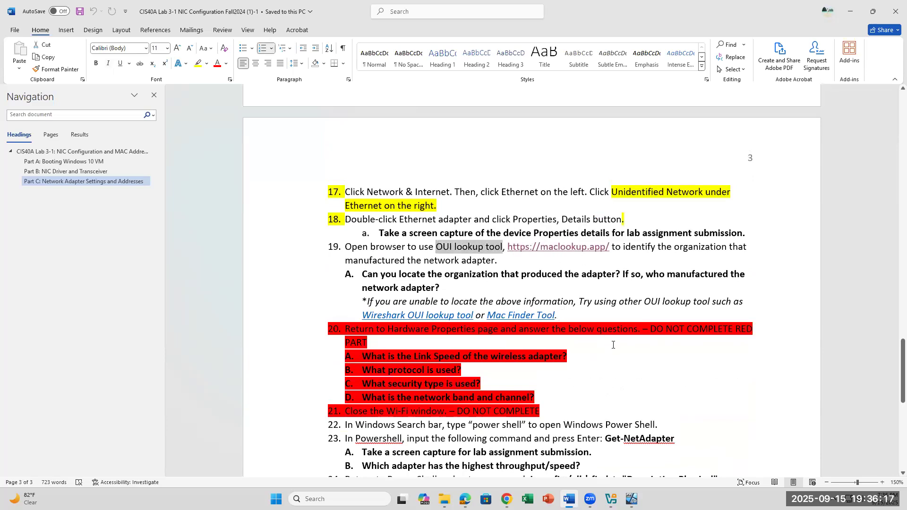
Read the remaining Part C instructions in the lab document, from step 22 through step 33
{"action": "scroll", "coordinate": [613, 345], "scroll_direction": "down", "scroll_amount": 3}
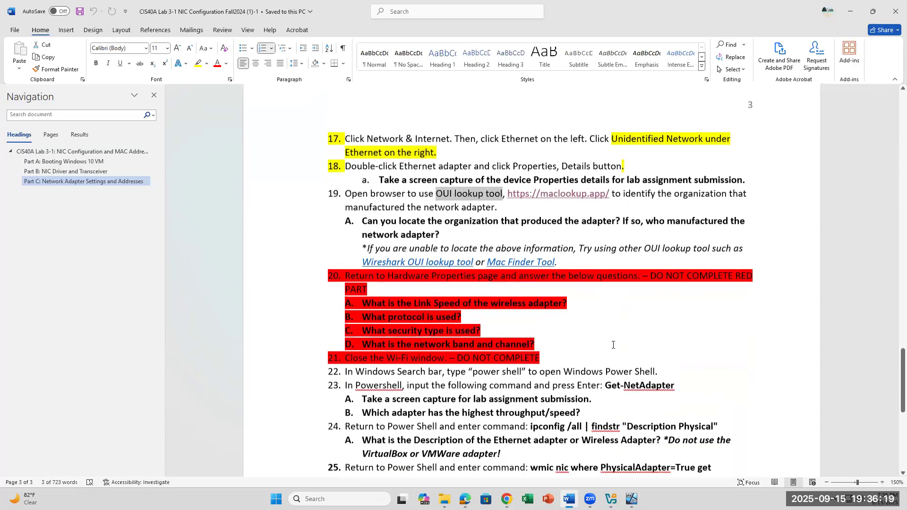
{"action": "scroll", "coordinate": [613, 345], "scroll_direction": "down", "scroll_amount": 4}
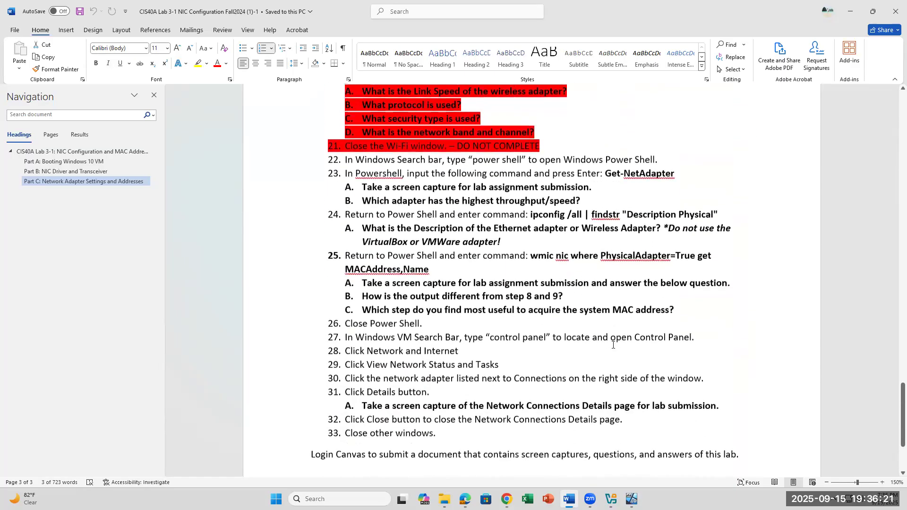
{"action": "scroll", "coordinate": [613, 344], "scroll_direction": "down", "scroll_amount": 1}
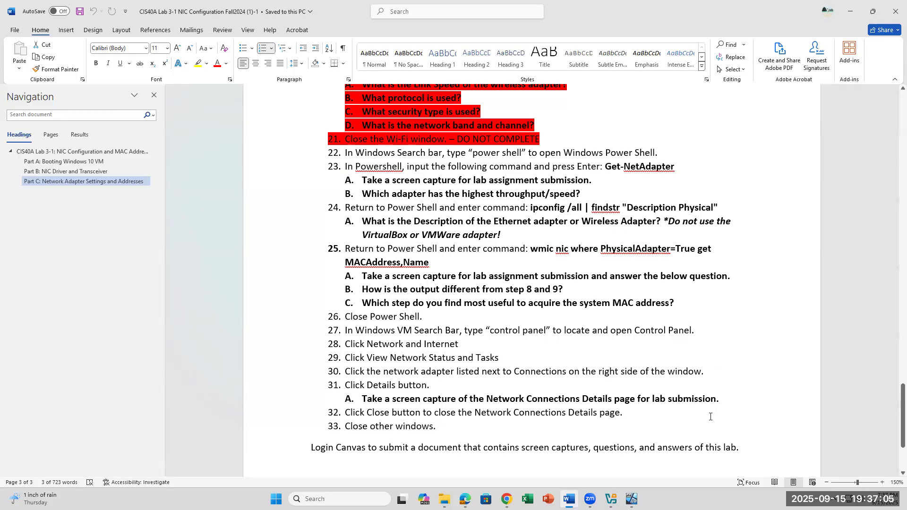
Switch back to the VM, close Settings, and search for POWERSHELL to open Windows PowerShell
{"action": "left_click", "coordinate": [632, 500]}
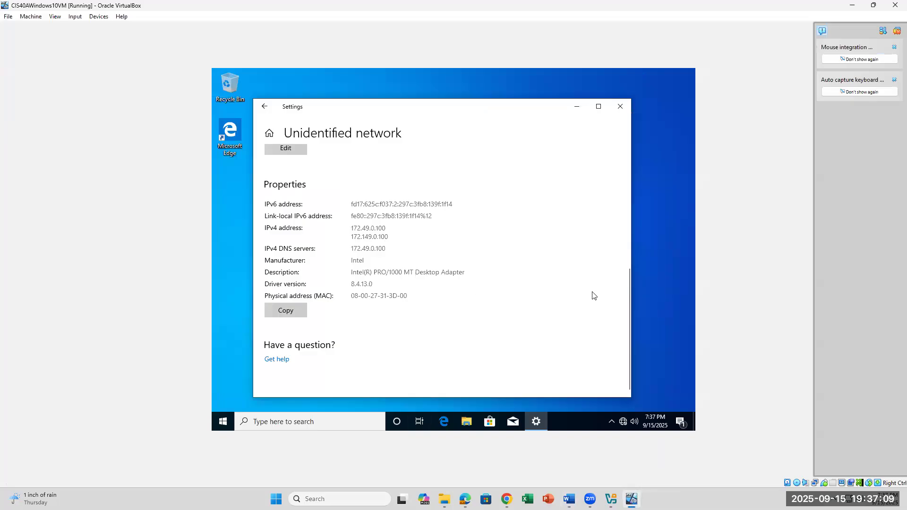
{"action": "left_click", "coordinate": [619, 106]}
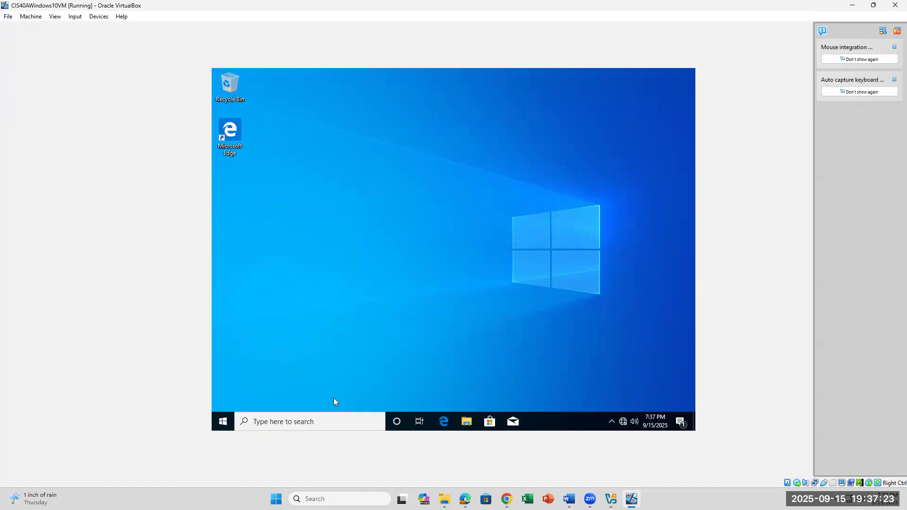
{"action": "left_click", "coordinate": [319, 423]}
{"action": "type", "text": "POWERSHELL"}
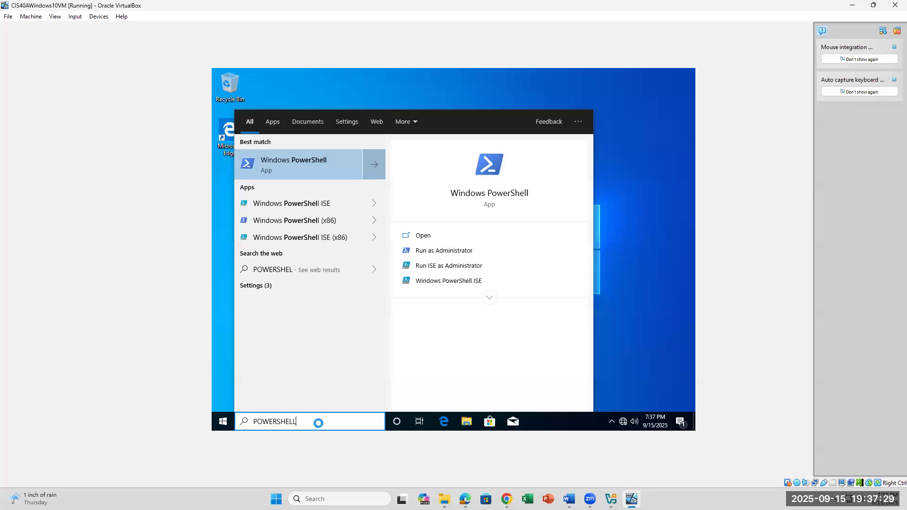
{"action": "left_click", "coordinate": [306, 164]}
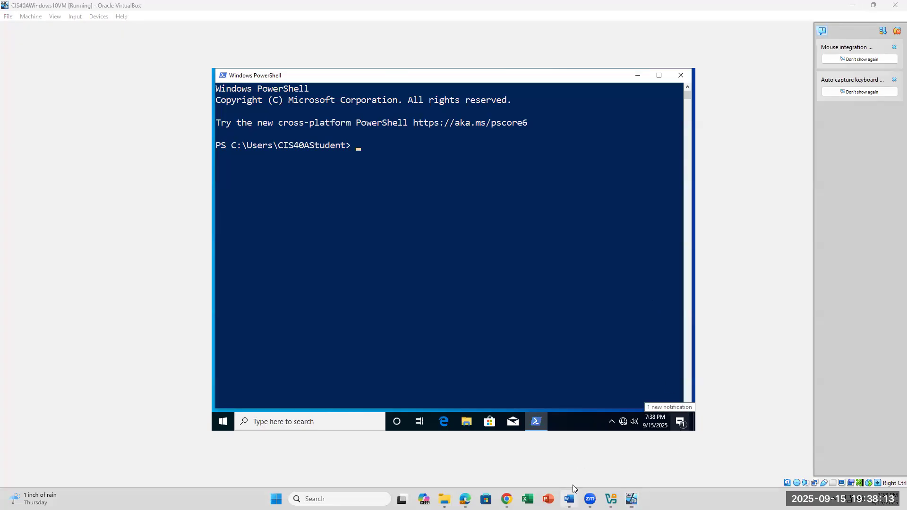
Check the PowerShell instructions from step 22 on in the Word document, and return to the VM
{"action": "left_click", "coordinate": [570, 497]}
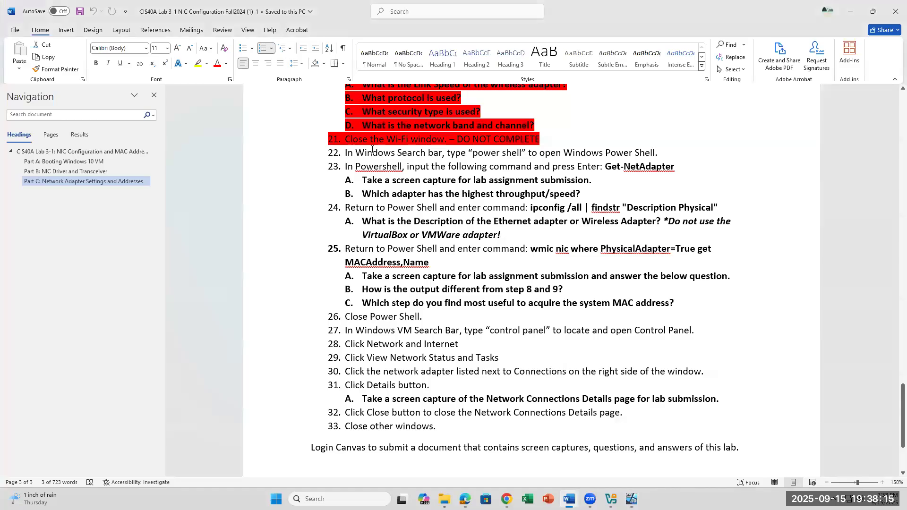
{"action": "left_click", "coordinate": [350, 154]}
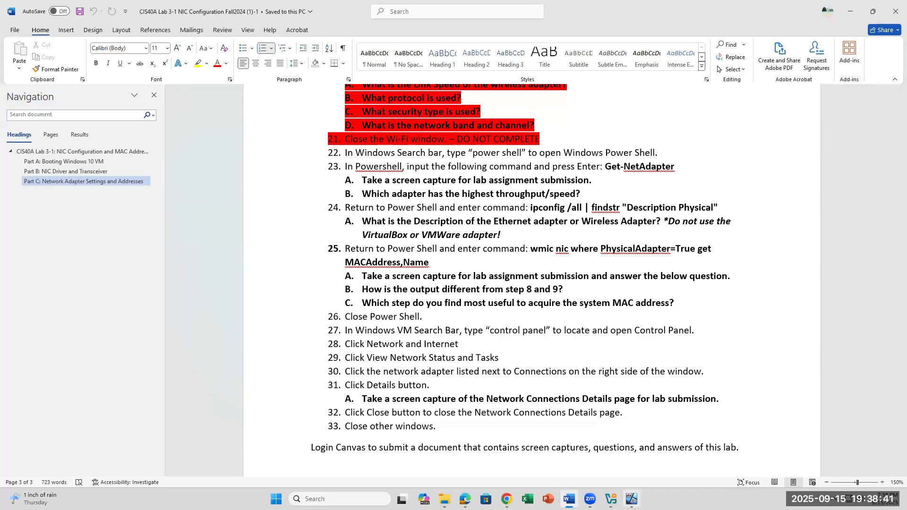
{"action": "left_click", "coordinate": [631, 499]}
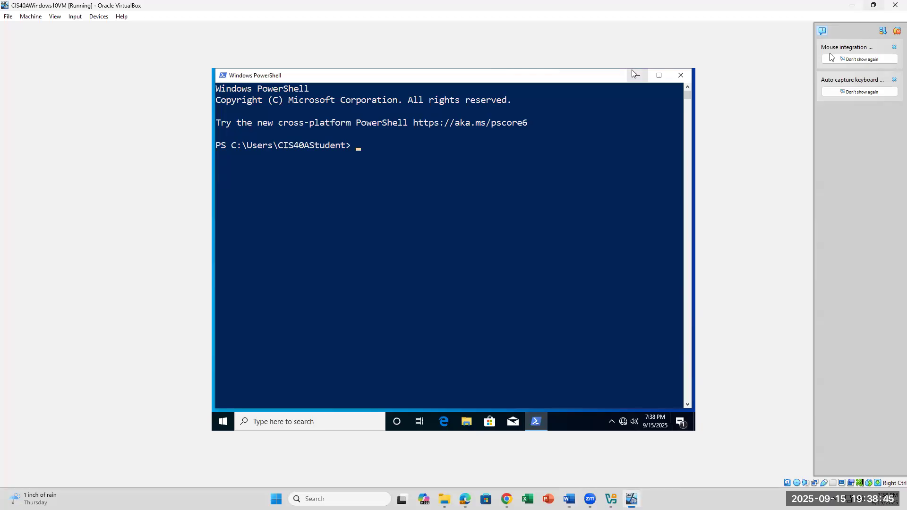
Restore the VM window to a smaller size, move it over the lower part of the lab document, and dismiss its two notifications
{"action": "left_click", "coordinate": [874, 5]}
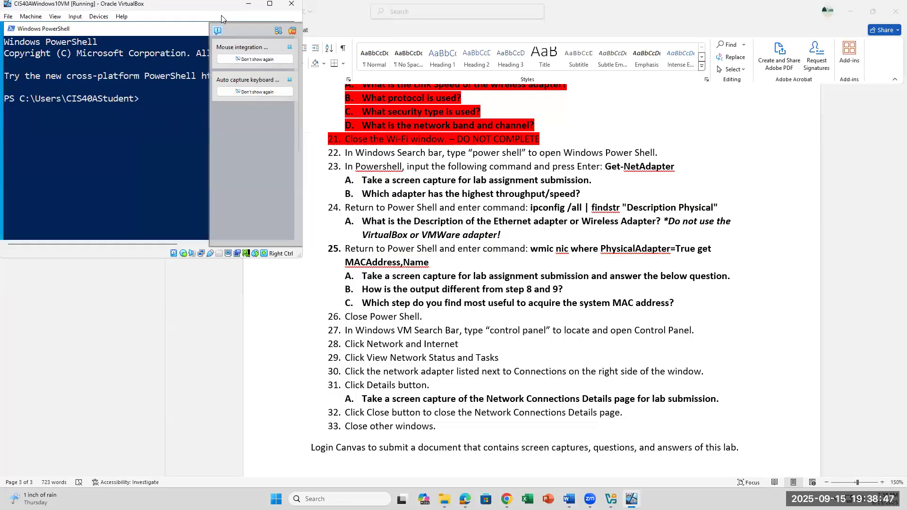
{"action": "left_click_drag", "start_coordinate": [219, 8], "coordinate": [572, 251]}
{"action": "left_click", "coordinate": [644, 302]}
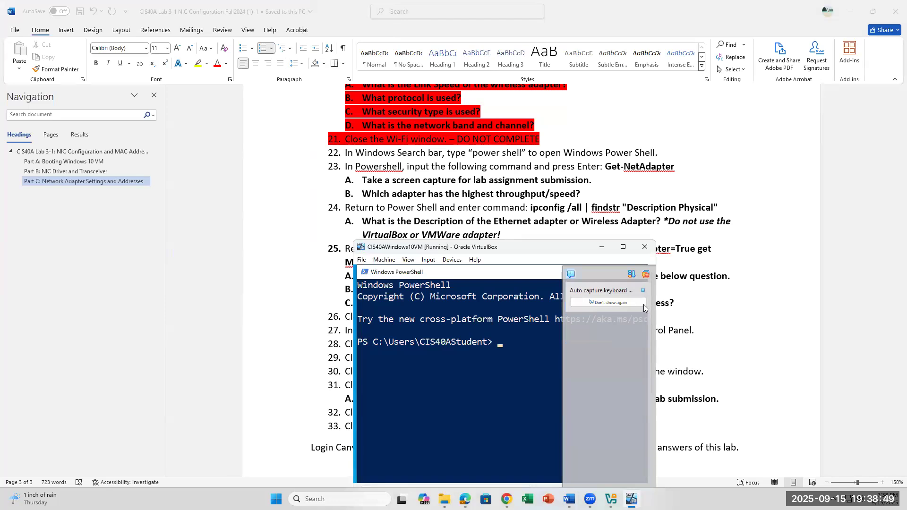
{"action": "left_click", "coordinate": [644, 291]}
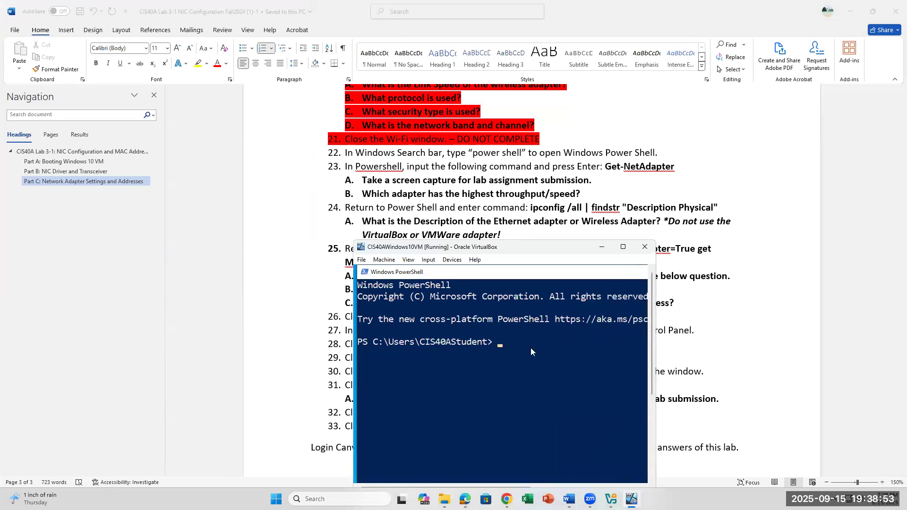
Run the Get-NetAdapter command in PowerShell on the VM
{"action": "type", "text": "Get"}
{"action": "type", "text": "ter"}
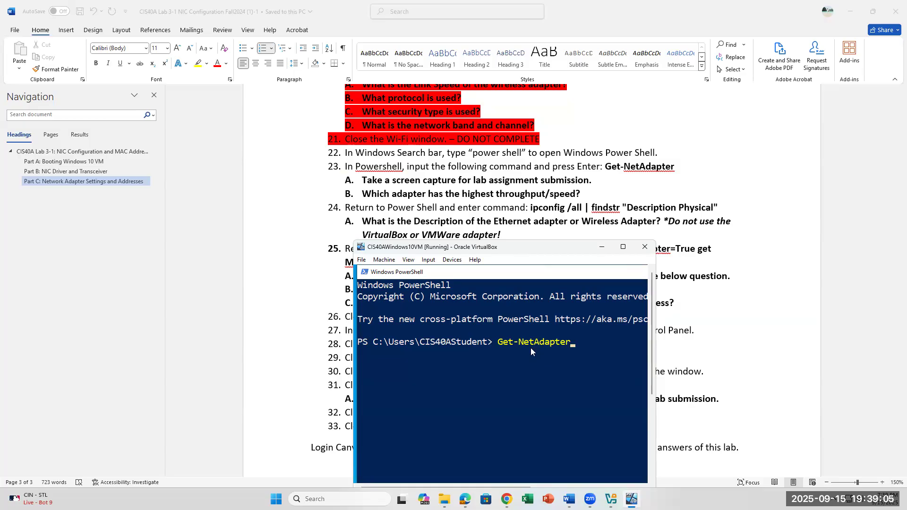
{"action": "key", "text": "Return"}
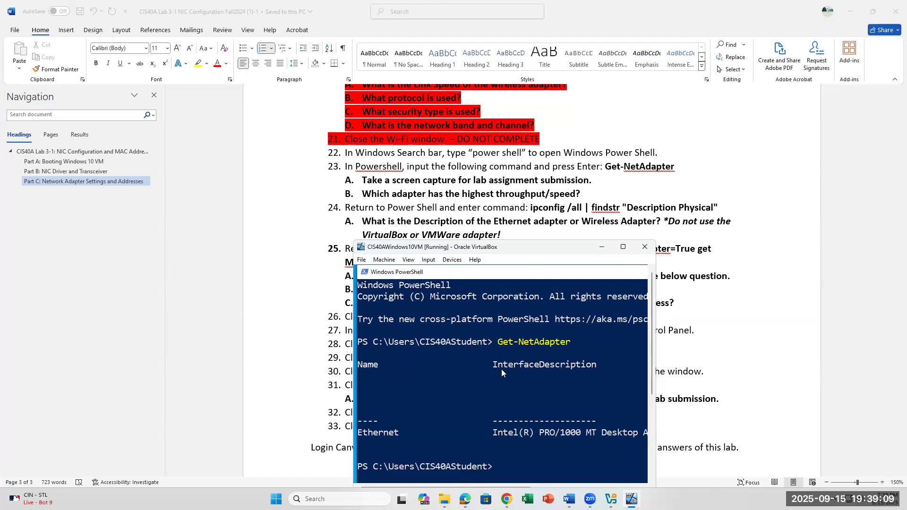
Maximize the VM window and the PowerShell window inside it to show more of the Get-NetAdapter output
{"action": "scroll", "coordinate": [501, 369], "scroll_direction": "down", "scroll_amount": 2}
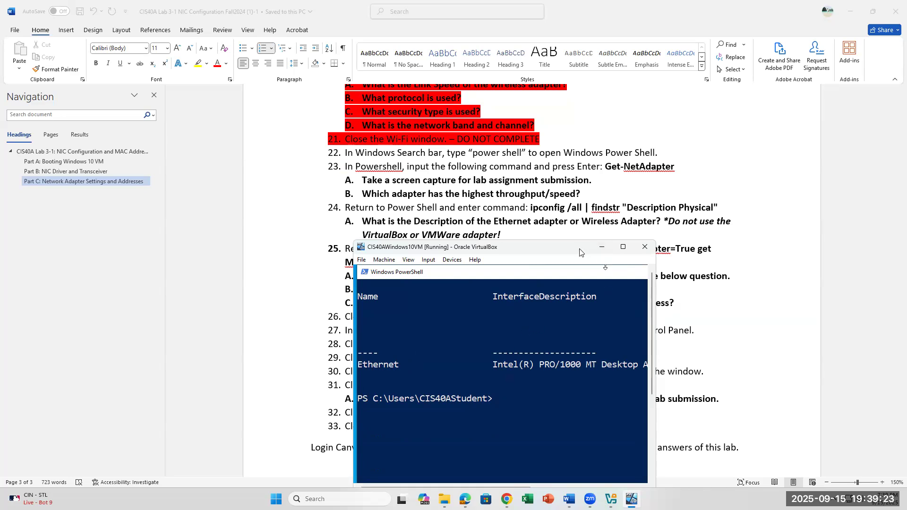
{"action": "left_click_drag", "start_coordinate": [579, 249], "coordinate": [592, 214]}
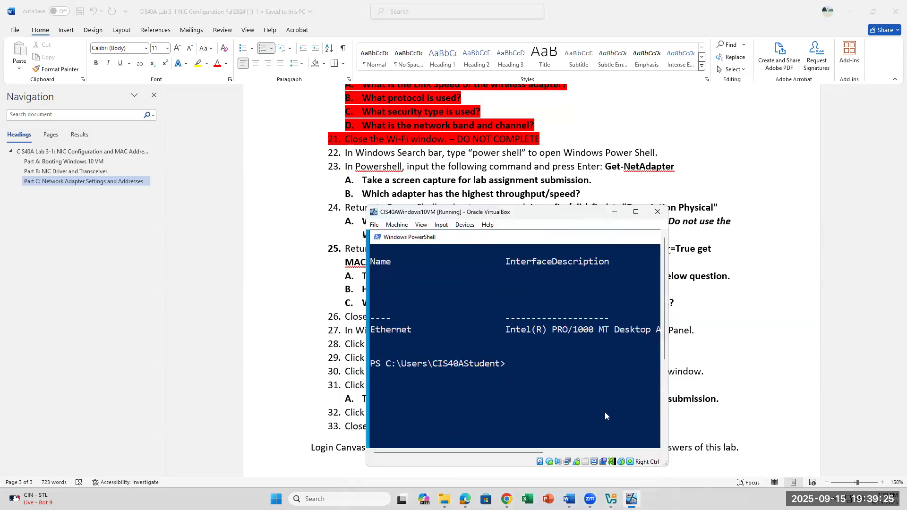
{"action": "left_click", "coordinate": [636, 211]}
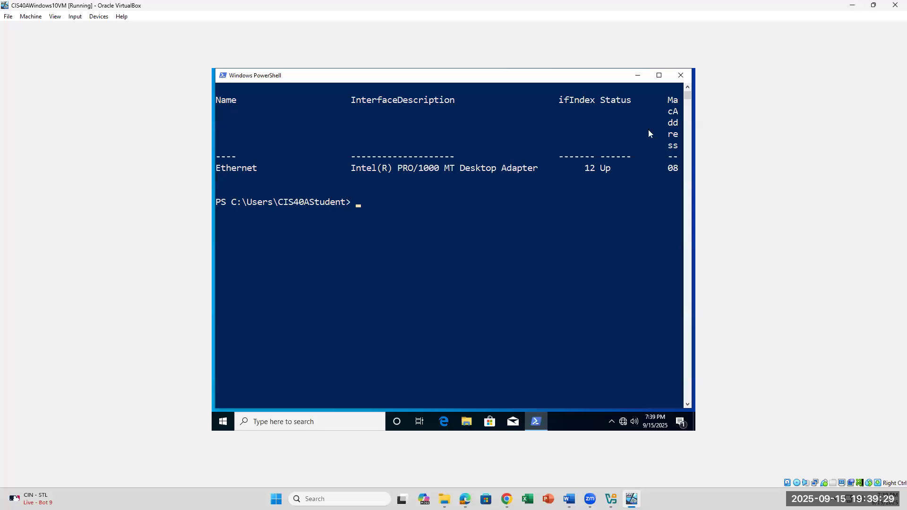
{"action": "left_click", "coordinate": [659, 76]}
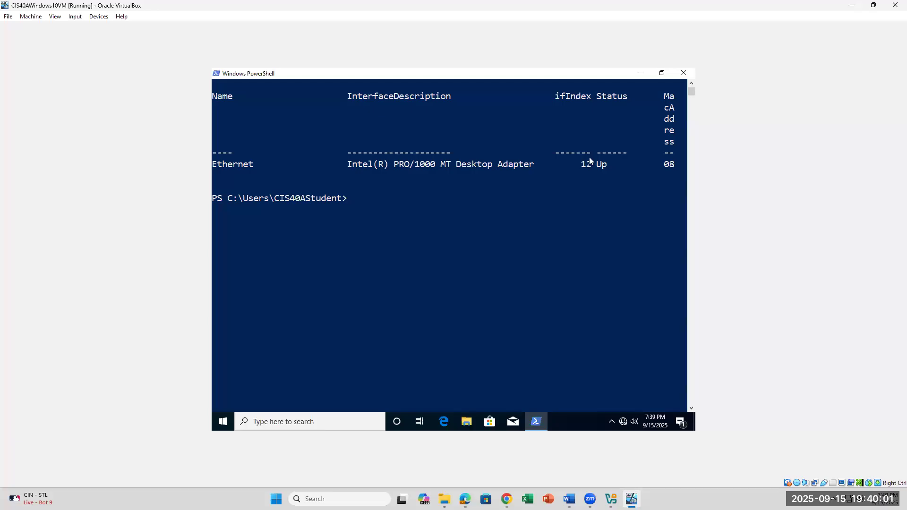
Review step 23's screen capture instruction and throughput/speed question in the Word document, and return to the VM
{"action": "mouse_move", "coordinate": [569, 499]}
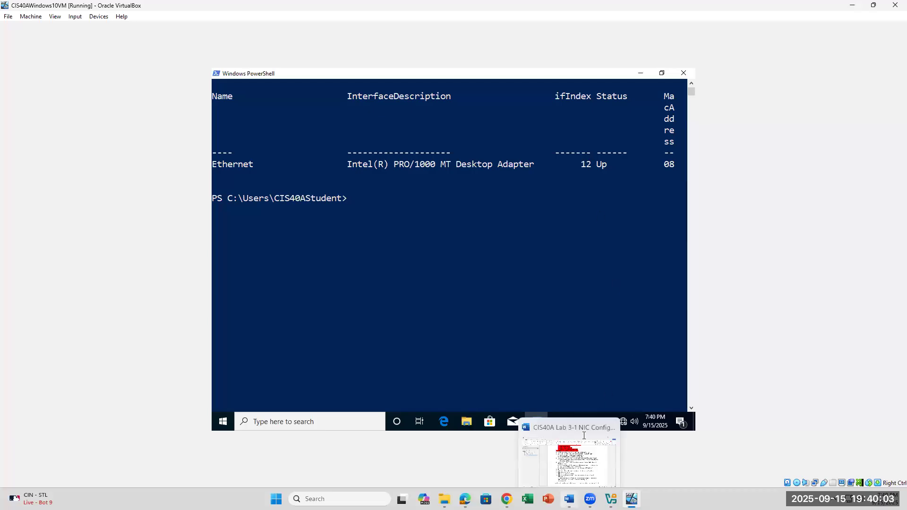
{"action": "left_click", "coordinate": [584, 434]}
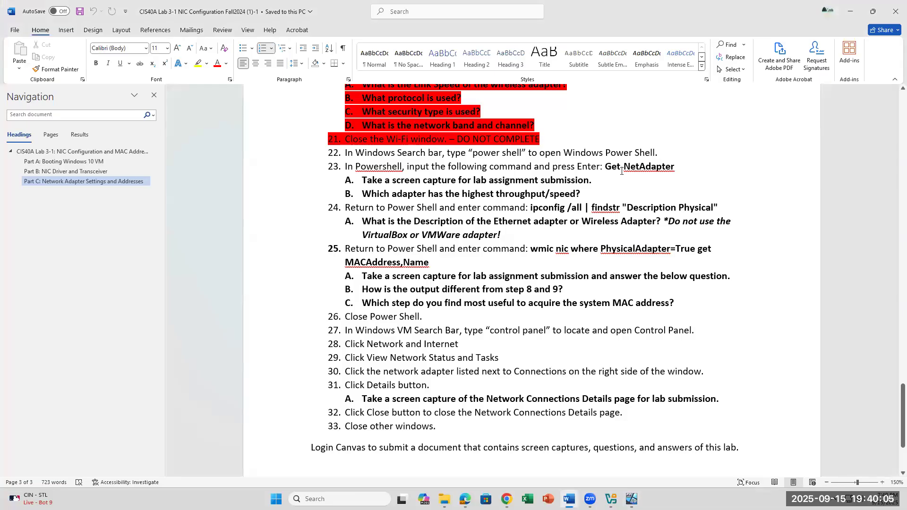
{"action": "left_click", "coordinate": [367, 178]}
{"action": "left_click_drag", "start_coordinate": [580, 195], "coordinate": [496, 194]}
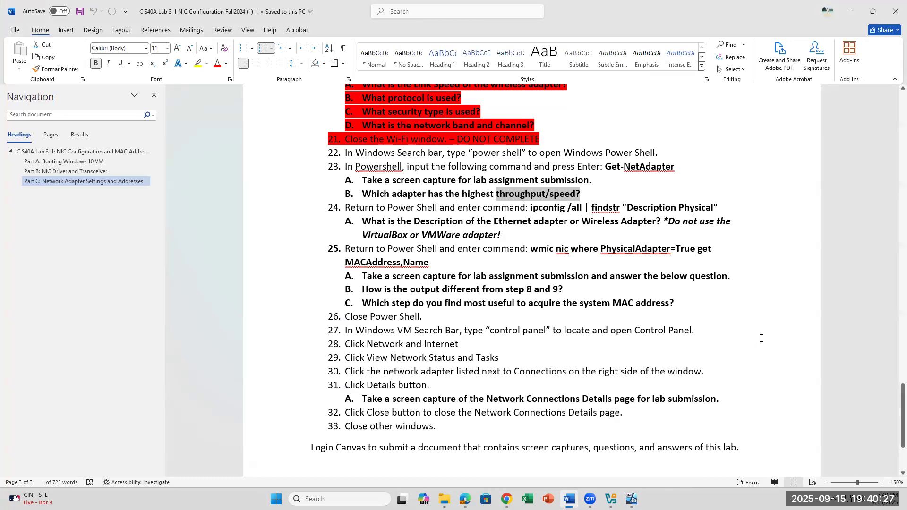
{"action": "left_click", "coordinate": [631, 499]}
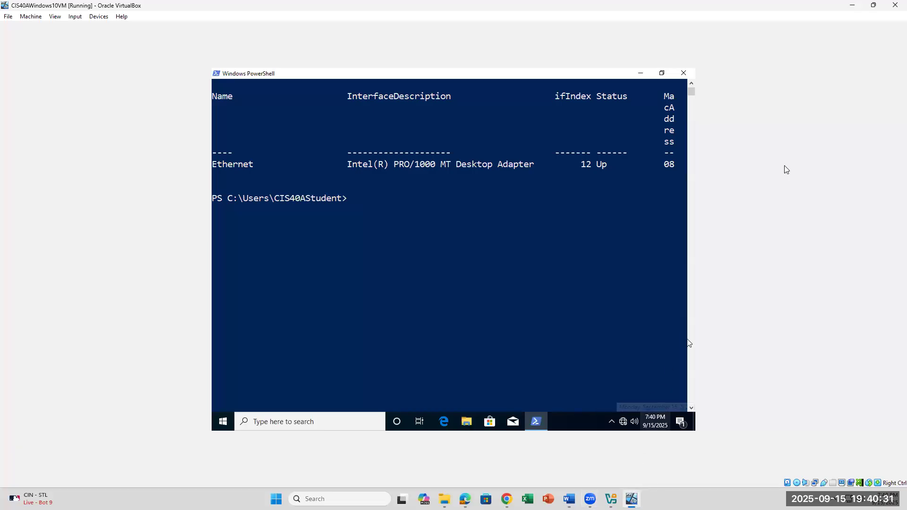
Switch to the Word document and examine step 24's ipconfig command, including its pipe symbol and quoted search text
{"action": "left_click", "coordinate": [569, 500]}
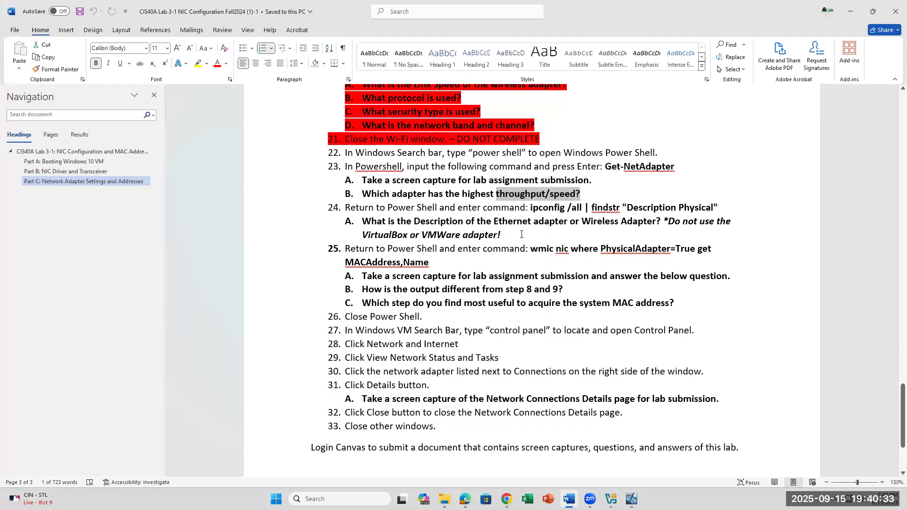
{"action": "left_click", "coordinate": [529, 208]}
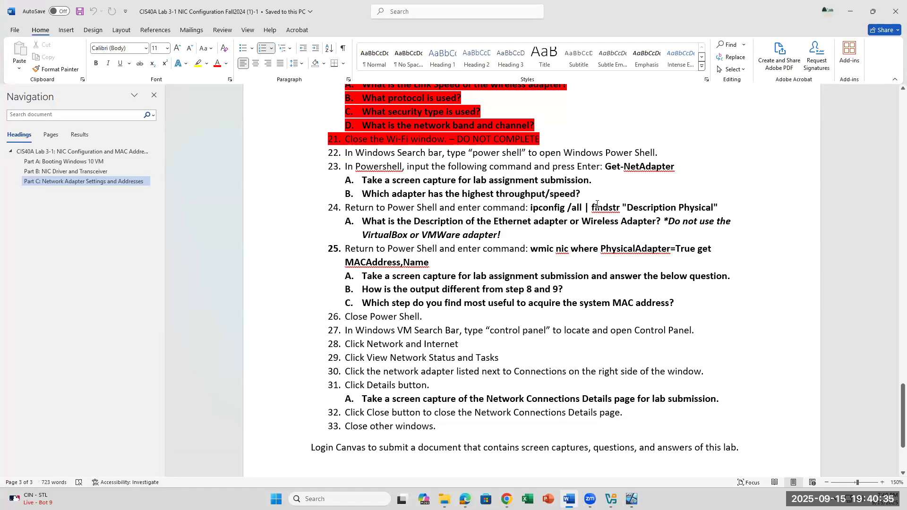
{"action": "double_click", "coordinate": [587, 206]}
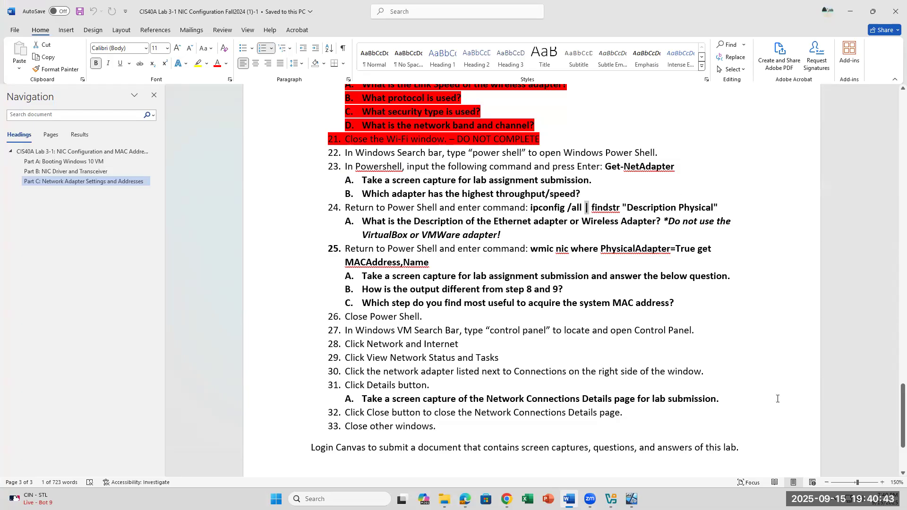
{"action": "left_click", "coordinate": [623, 208]}
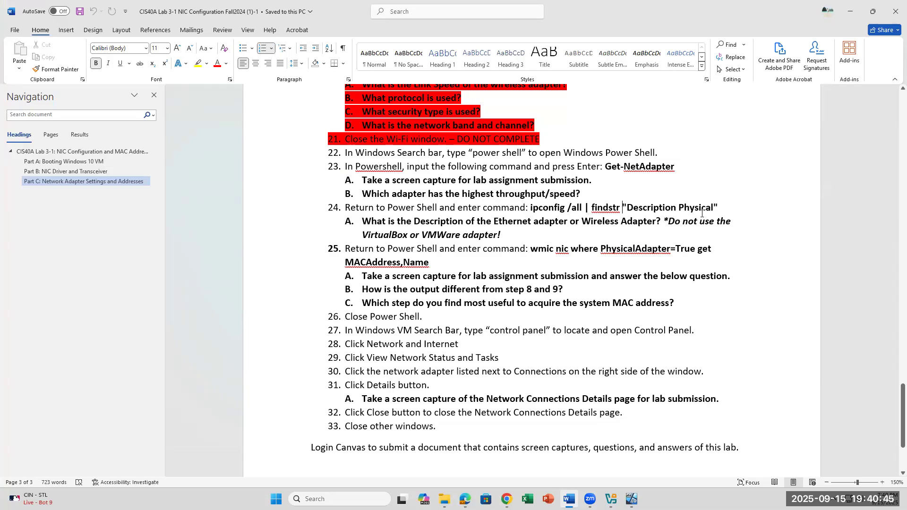
{"action": "left_click_drag", "start_coordinate": [722, 206], "coordinate": [629, 208]}
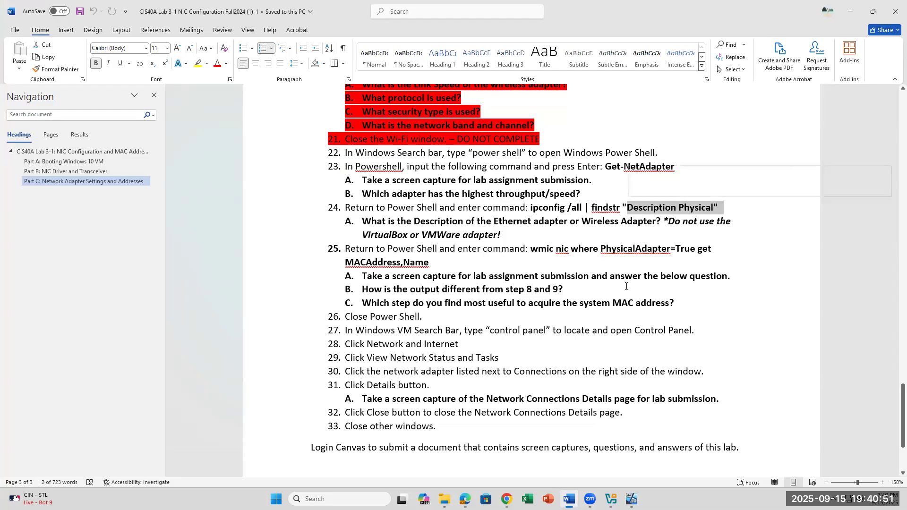
Return to the VM, restore its window to the smaller size, and move it below step 24 of the lab document
{"action": "left_click", "coordinate": [632, 499]}
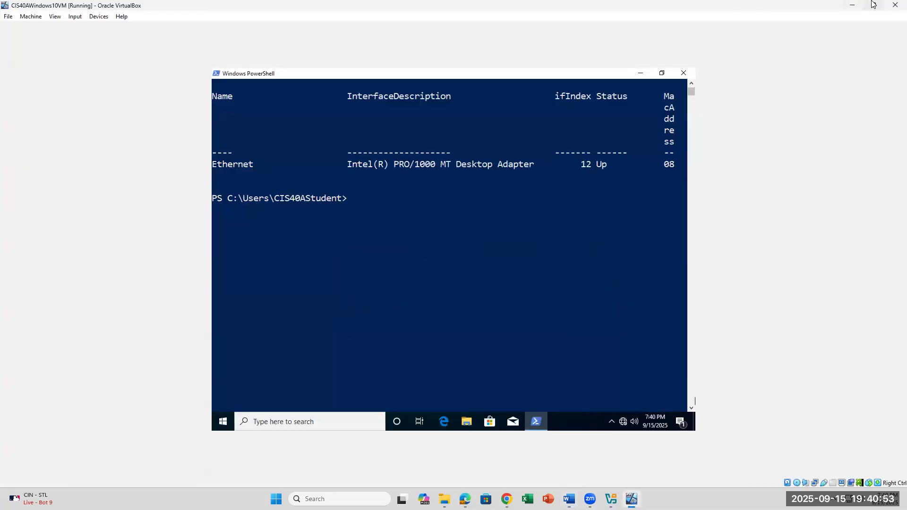
{"action": "left_click", "coordinate": [873, 5]}
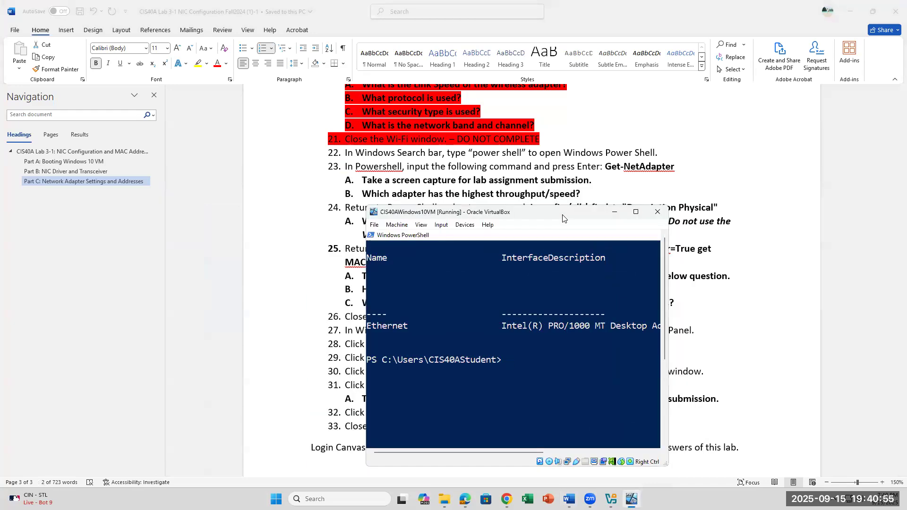
{"action": "left_click_drag", "start_coordinate": [565, 212], "coordinate": [570, 266]}
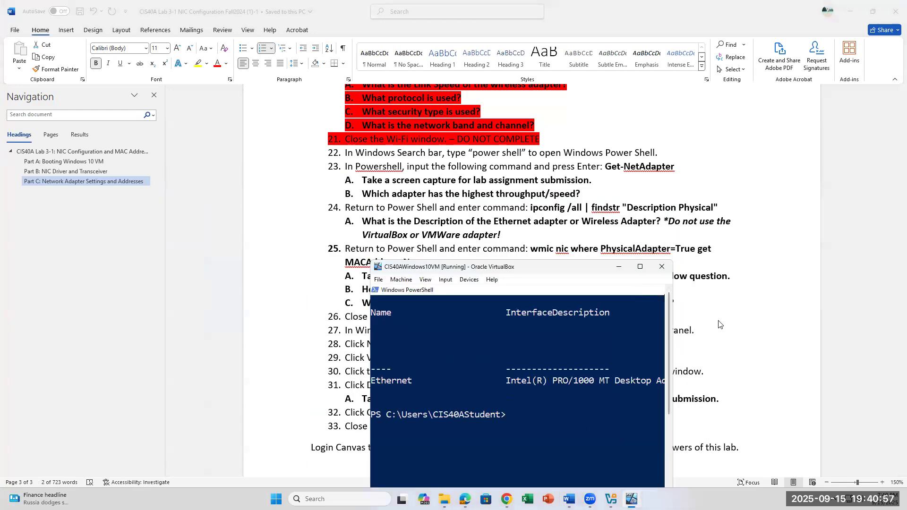
Run ipconfig /all | findstr "Description Physical" in PowerShell, and maximize the VM window to see the whole command
{"action": "type", "text": "ipconfig /all |"}
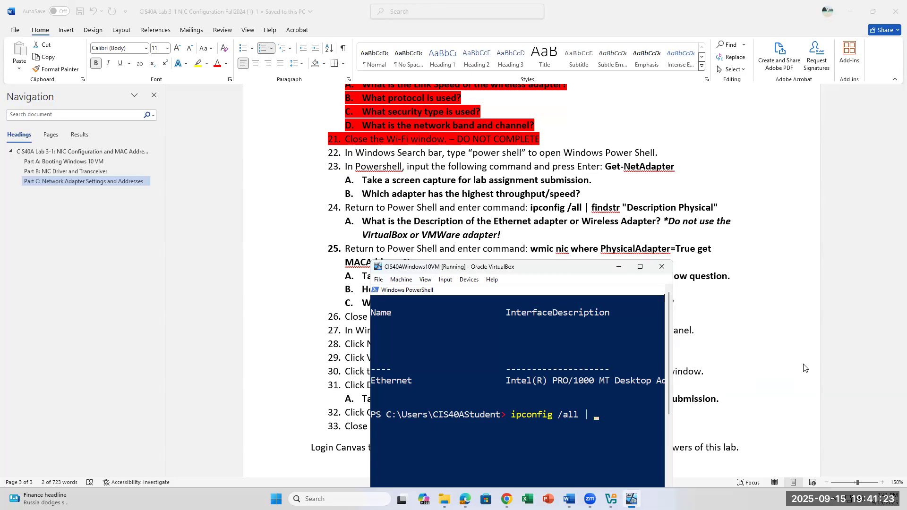
{"action": "type", "text": "findstr \"Des"}
{"action": "type", "text": "cr"}
{"action": "left_click", "coordinate": [640, 266]}
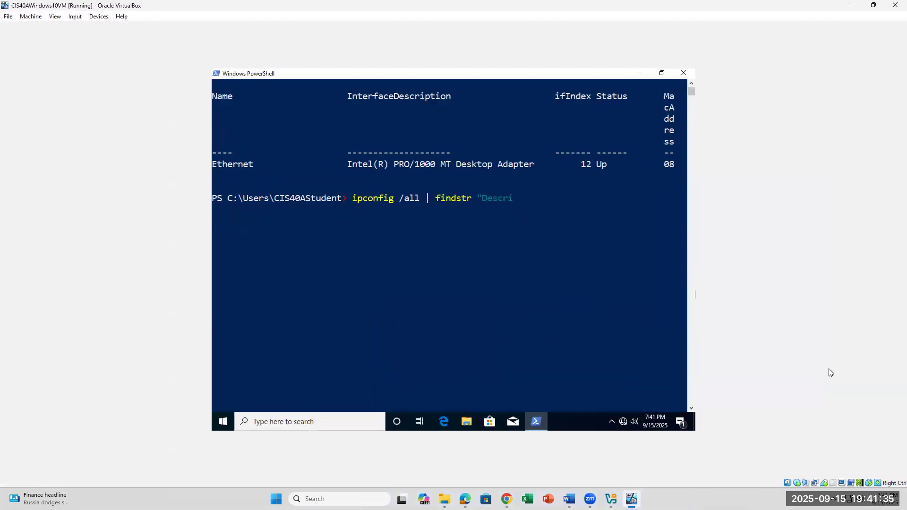
{"action": "type", "text": "ption Physical\""}
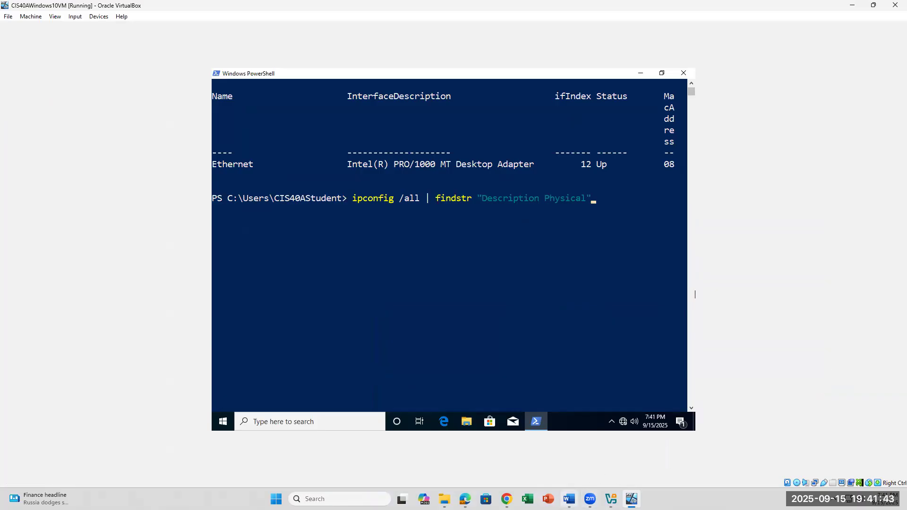
{"action": "left_click", "coordinate": [569, 499]}
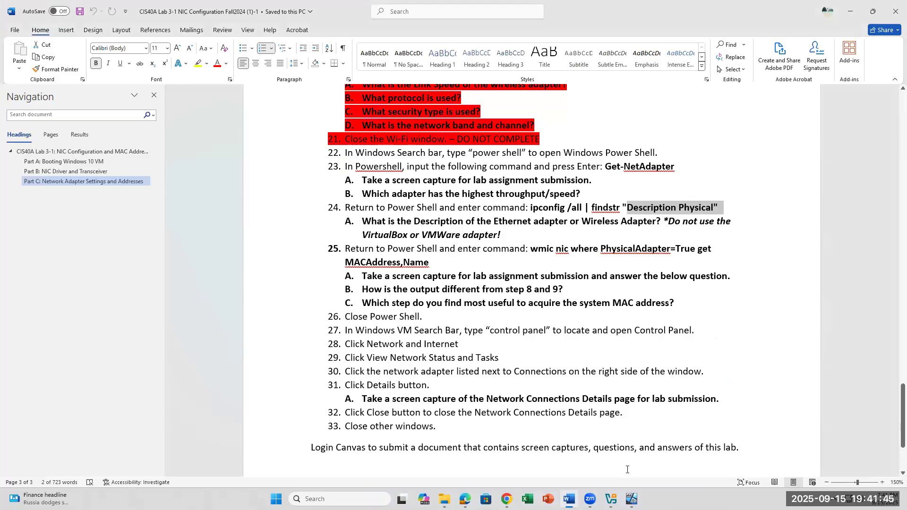
{"action": "mouse_move", "coordinate": [632, 499]}
{"action": "left_click", "coordinate": [631, 452]}
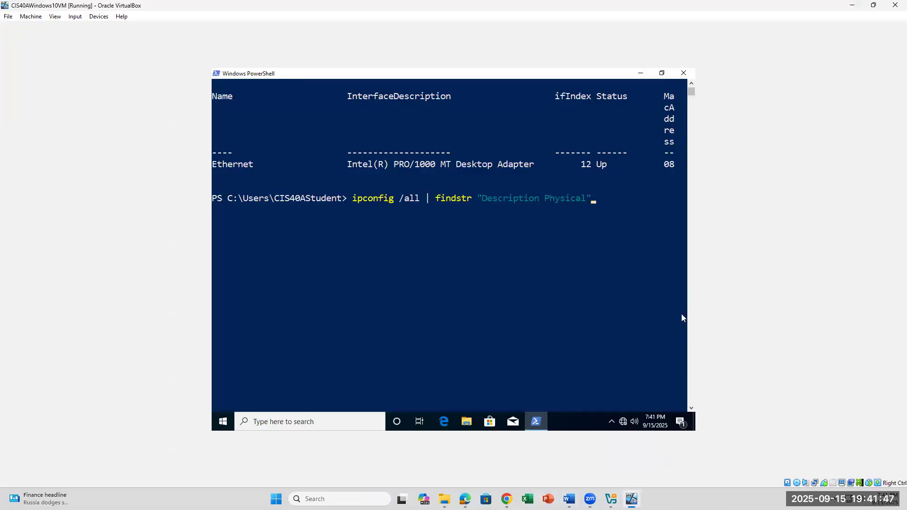
{"action": "key", "text": "Return"}
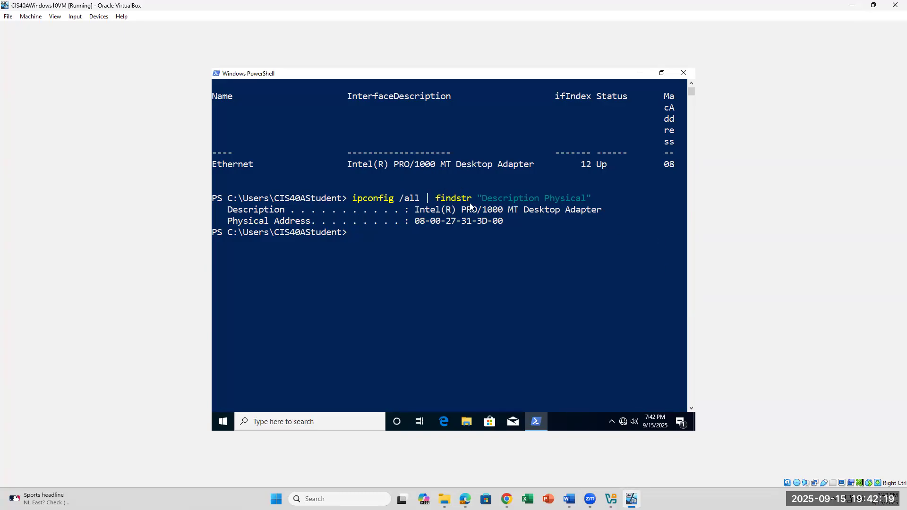
Compare step 24's question about the adapter description in Word with the ipconfig output on the VM
{"action": "key", "text": "alt+Tab"}
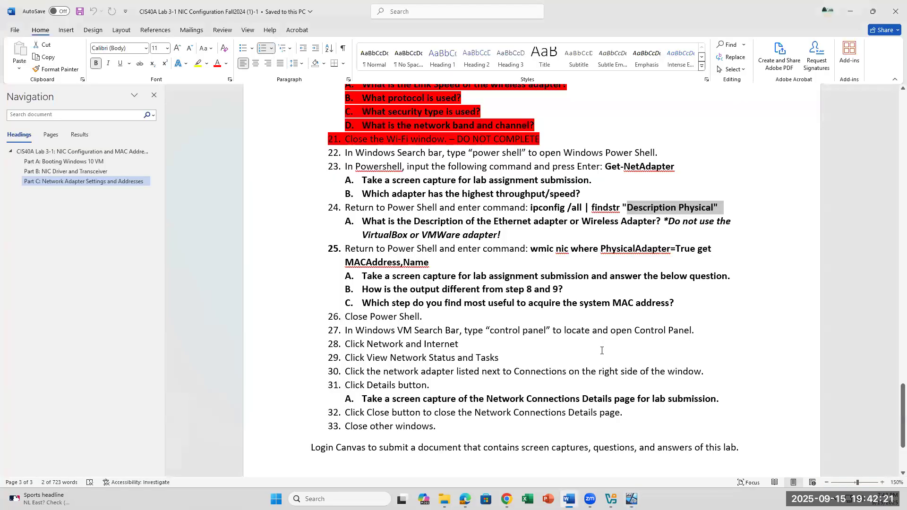
{"action": "left_click", "coordinate": [536, 232]}
{"action": "left_click", "coordinate": [565, 220]}
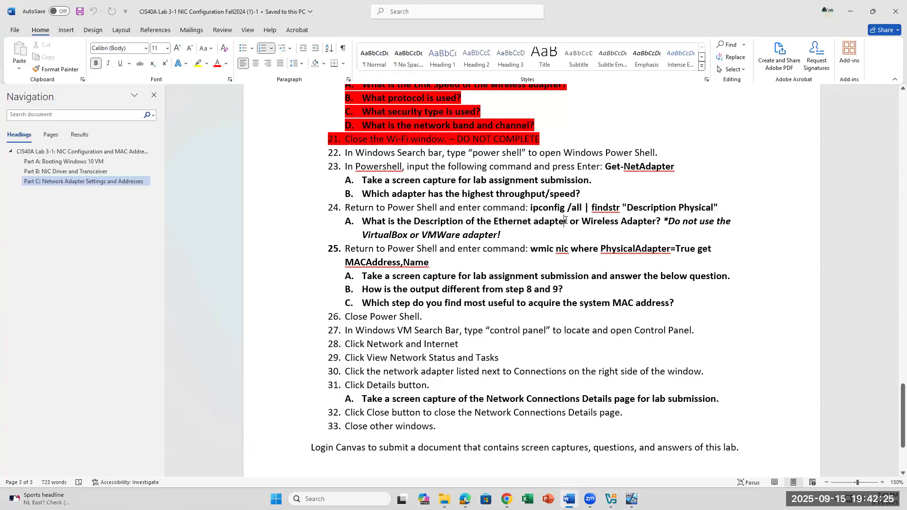
{"action": "left_click", "coordinate": [632, 499]}
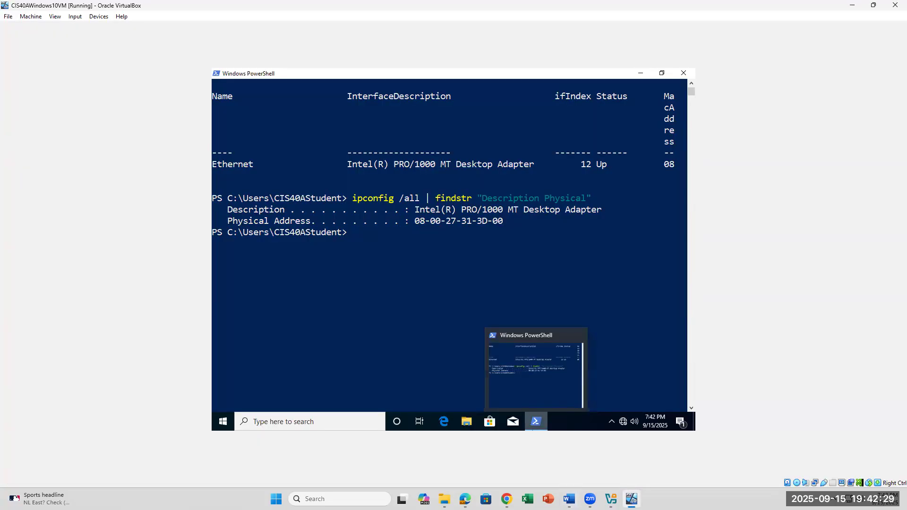
{"action": "left_click", "coordinate": [632, 499]}
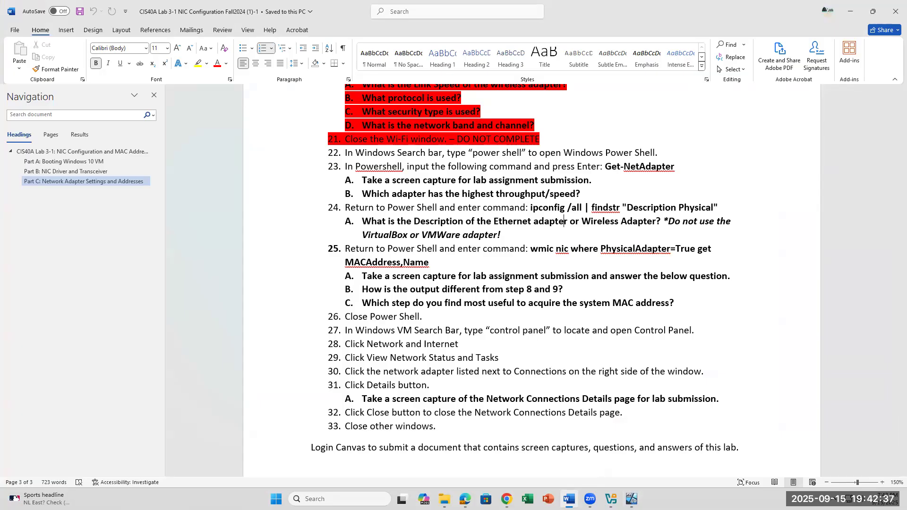
{"action": "key", "text": "alt+Tab"}
{"action": "key", "text": "alt+Tab"}
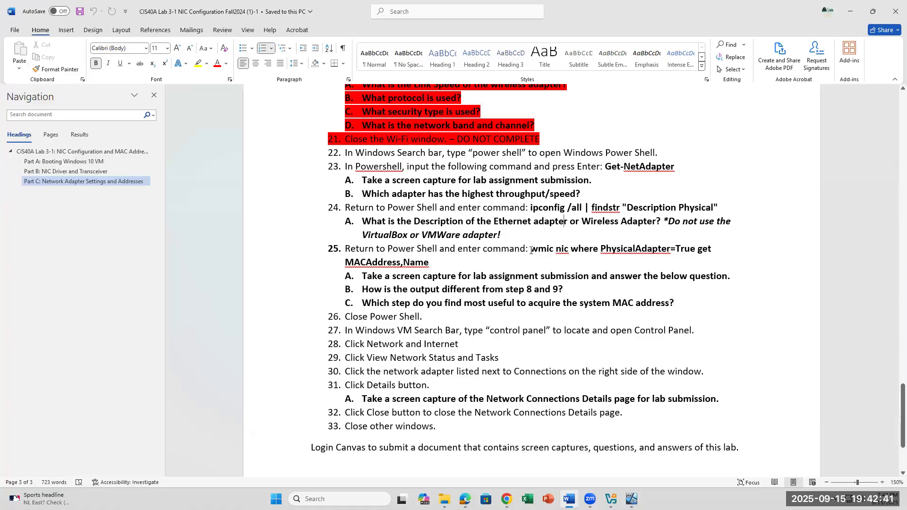
Check step 25's command in Word, restore the smaller VM window, and enter "wmic nic where PhysicalAdapter" at the PowerShell prompt
{"action": "left_click", "coordinate": [532, 250]}
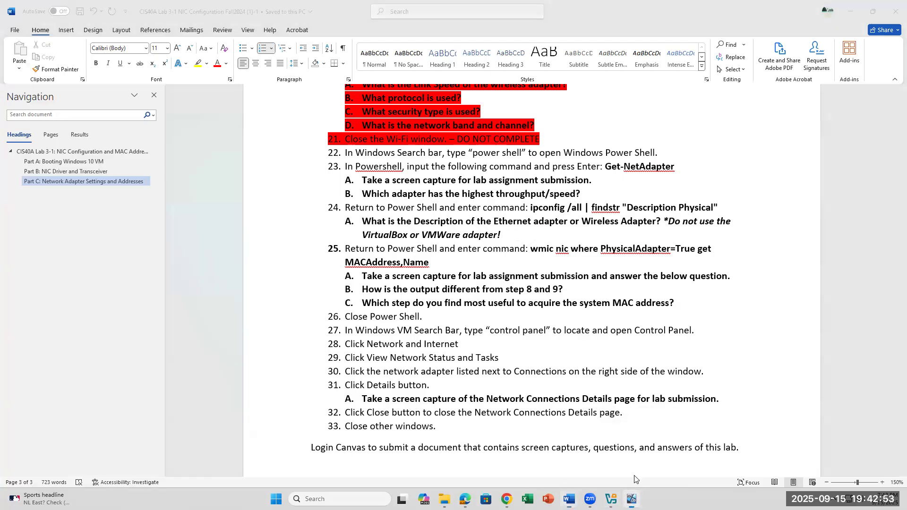
{"action": "left_click", "coordinate": [632, 500]}
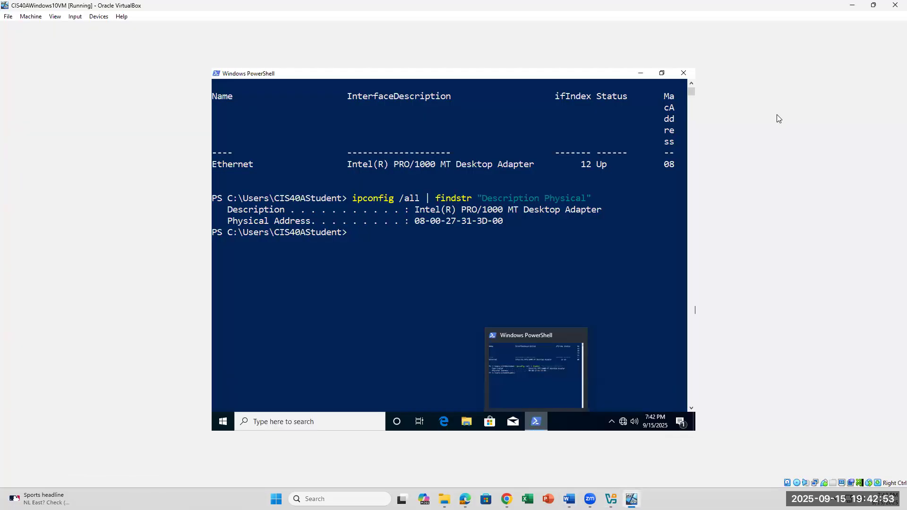
{"action": "left_click", "coordinate": [873, 5]}
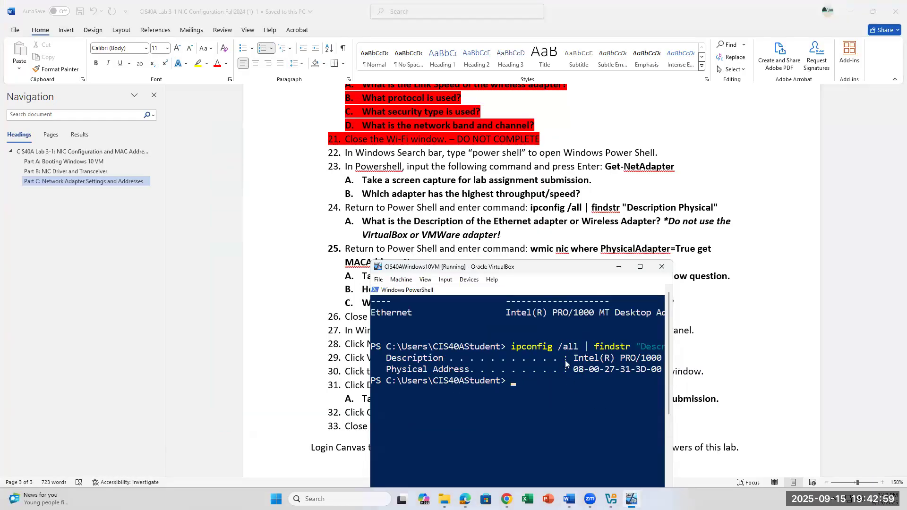
{"action": "type", "text": "wmic nic where Ph"}
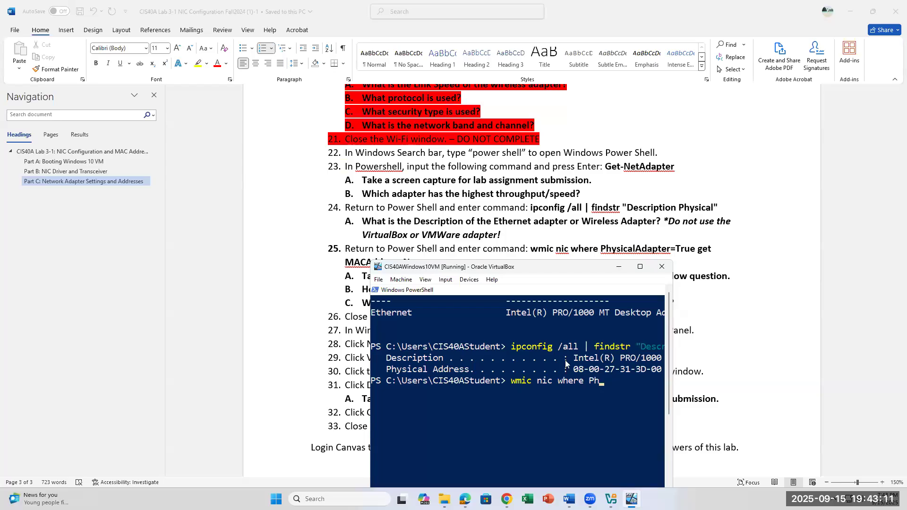
{"action": "type", "text": "ysicalAdapter"}
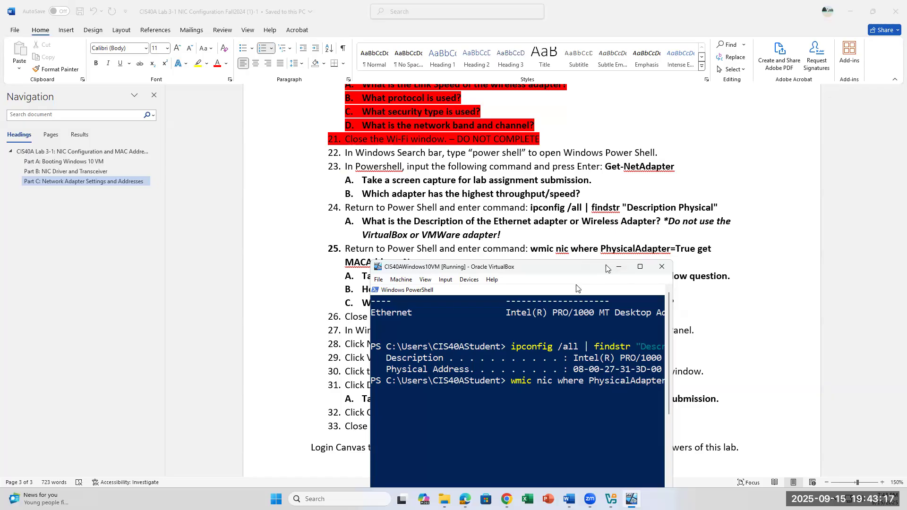
Move the VM window higher over the lab document and enlarge it to show the full PowerShell command line
{"action": "mouse_move", "coordinate": [638, 268]}
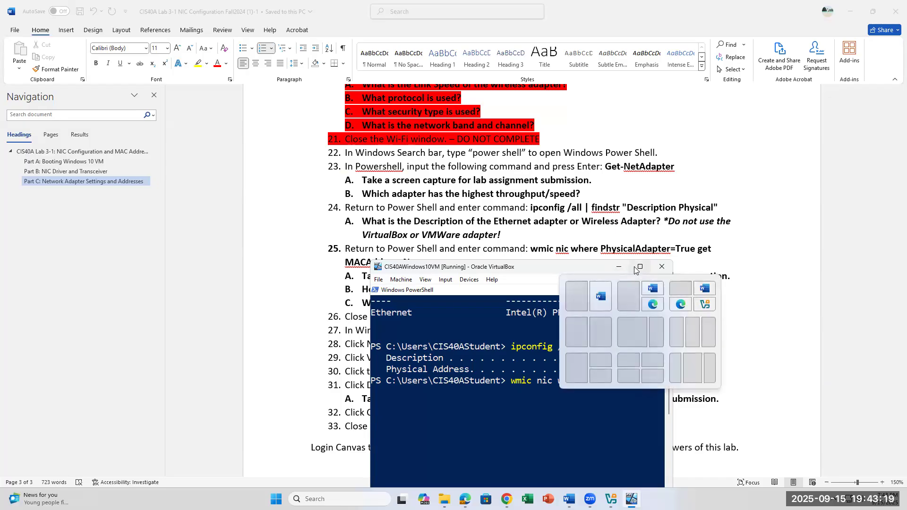
{"action": "left_click_drag", "start_coordinate": [542, 270], "coordinate": [520, 198]}
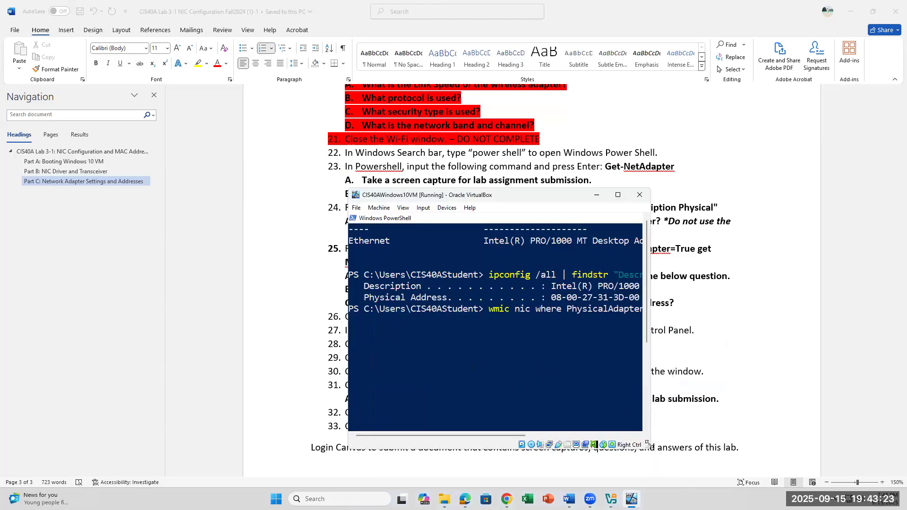
{"action": "left_click_drag", "start_coordinate": [649, 444], "coordinate": [768, 489]}
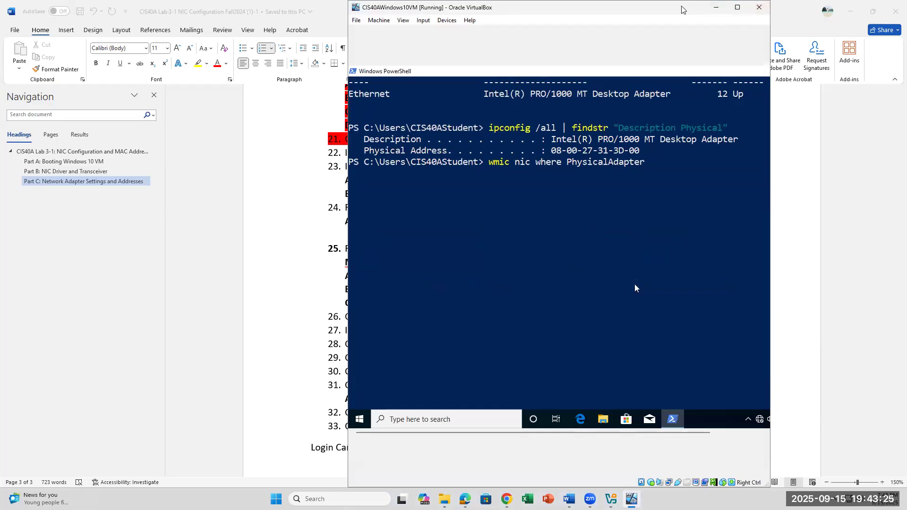
Move the VM window below step 25's command in the Word document and widen it to show the PowerShell prompt
{"action": "left_click_drag", "start_coordinate": [682, 10], "coordinate": [675, 258]}
{"action": "scroll", "coordinate": [797, 279], "scroll_direction": "down", "scroll_amount": 2}
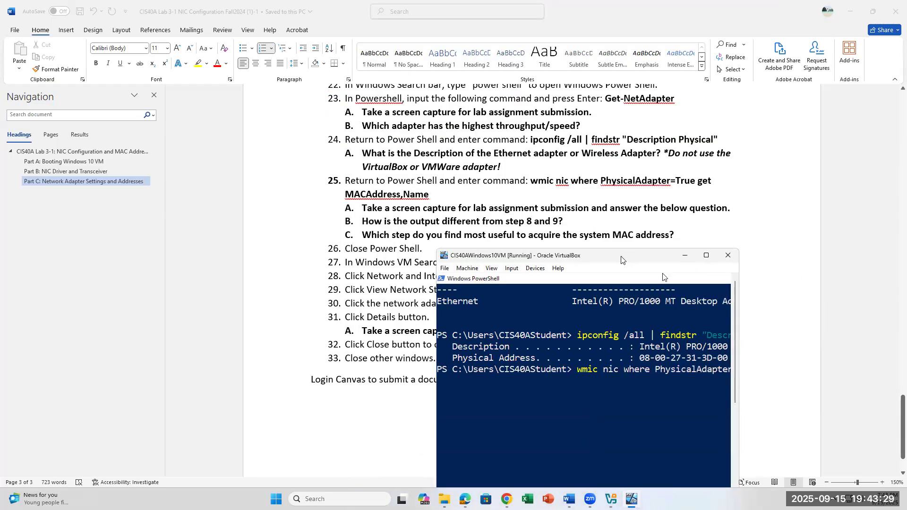
{"action": "left_click_drag", "start_coordinate": [623, 258], "coordinate": [553, 184]}
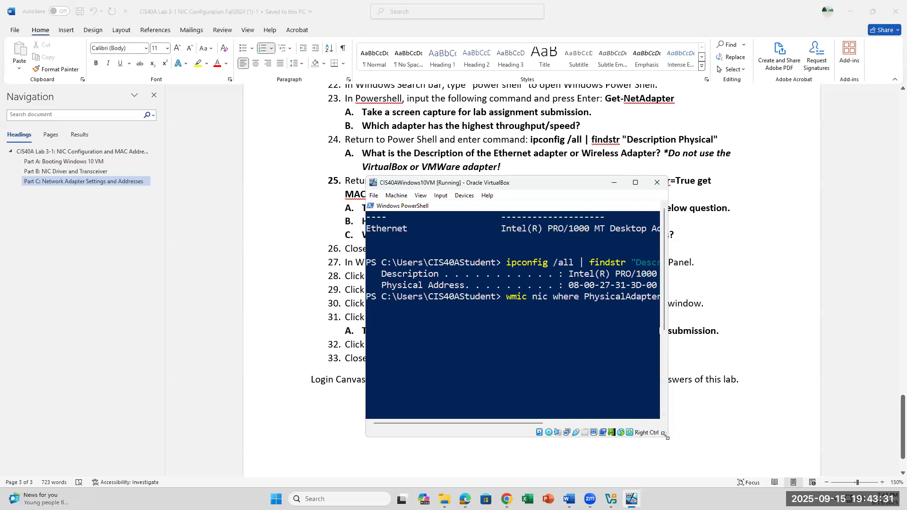
{"action": "left_click_drag", "start_coordinate": [666, 434], "coordinate": [703, 448]}
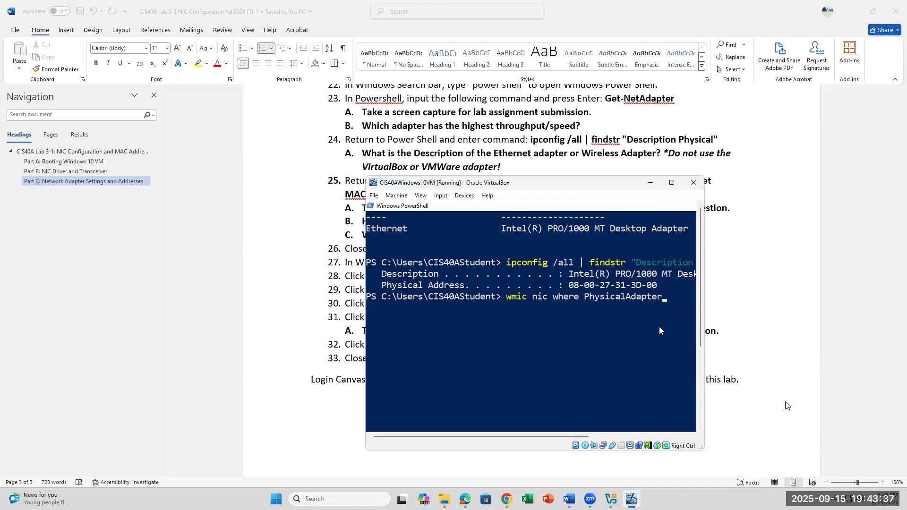
{"action": "scroll", "coordinate": [678, 153], "scroll_direction": "down", "scroll_amount": 1}
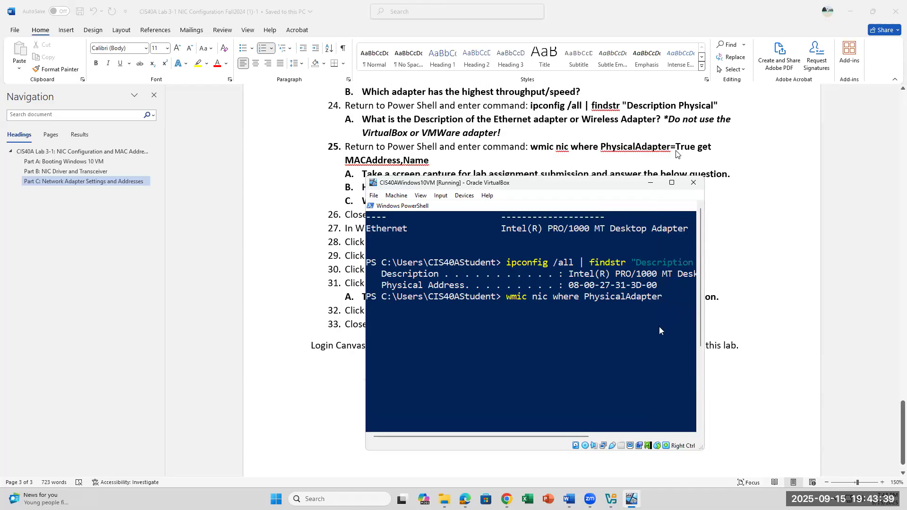
Complete the wmic command at the PowerShell prompt with "=True get MACAdress,Name" and run it
{"action": "type", "text": "=True g"}
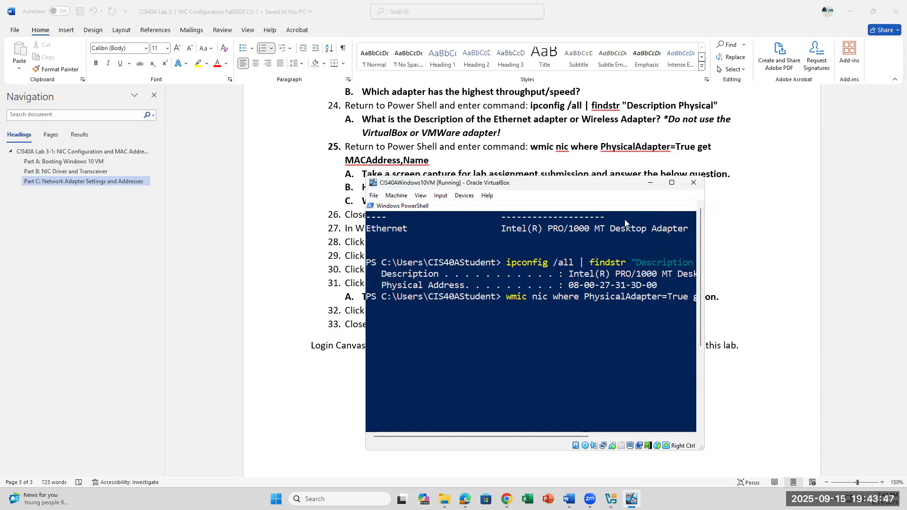
{"action": "left_click_drag", "start_coordinate": [583, 437], "coordinate": [649, 438]}
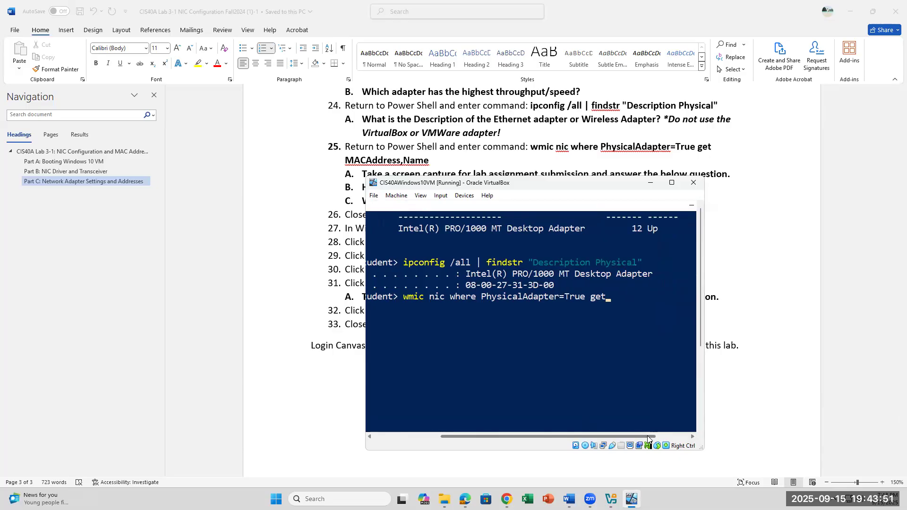
{"action": "type", "text": "MACAdress,Name"}
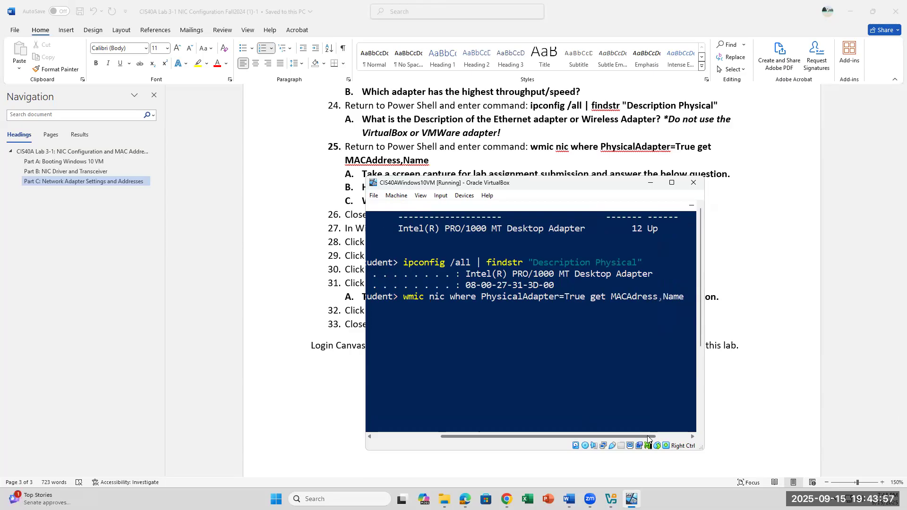
{"action": "key", "text": "Return"}
{"action": "left_click_drag", "start_coordinate": [648, 439], "coordinate": [580, 443]}
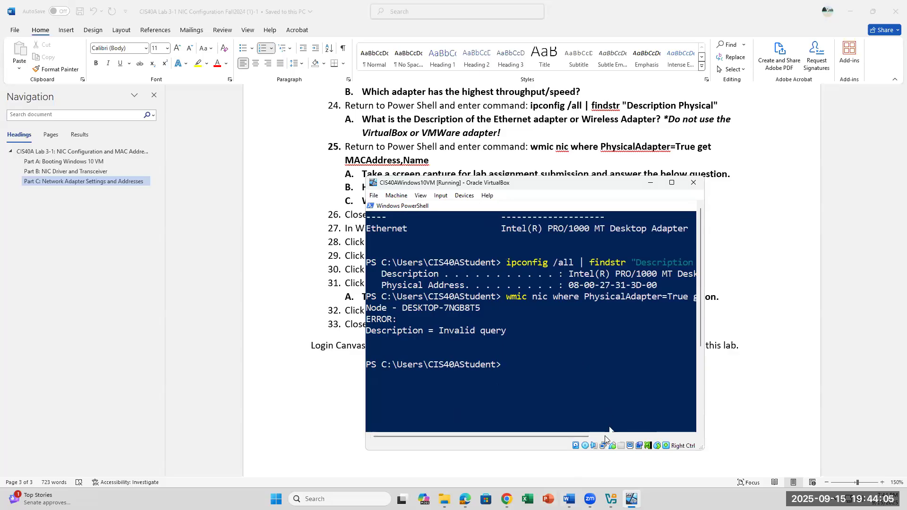
Recall the wmic command, correct the property name to MACAddress, run it again and view its output
{"action": "left_click_drag", "start_coordinate": [575, 436], "coordinate": [660, 436]}
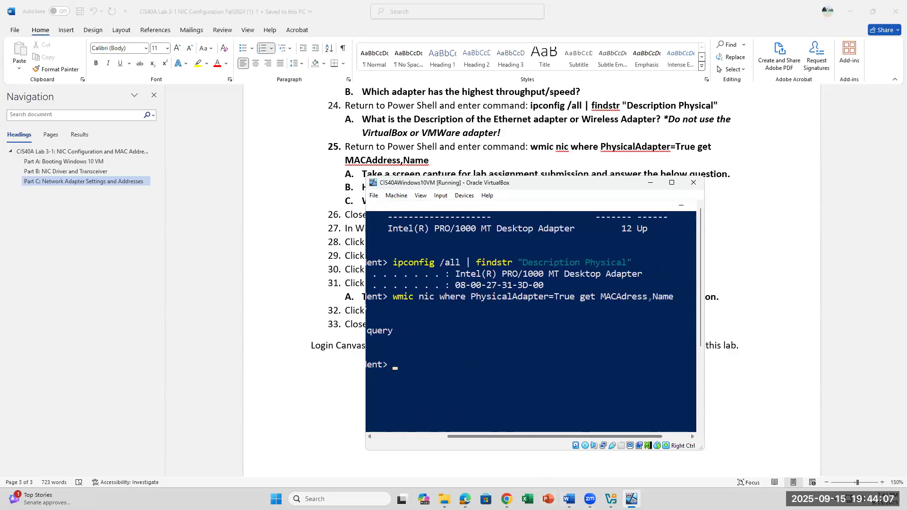
{"action": "key", "text": "Up"}
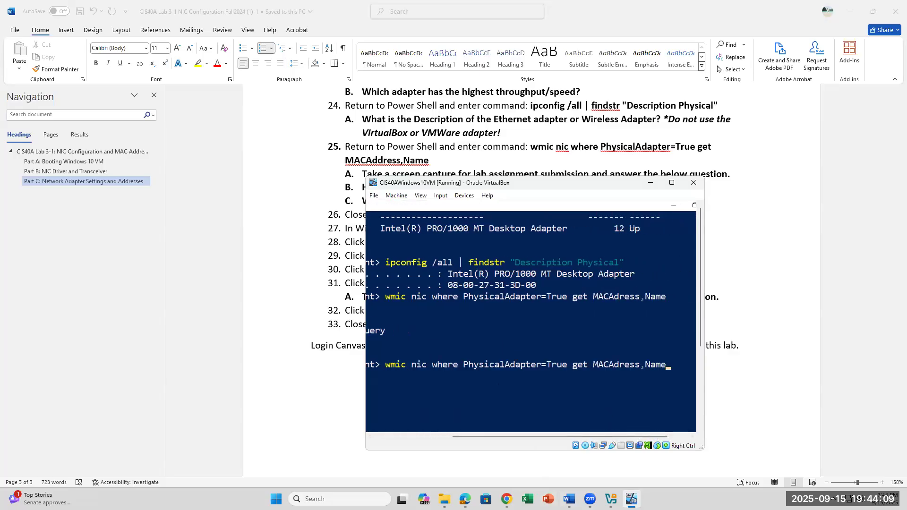
{"action": "key", "text": "Left"}
{"action": "key", "text": "Left"}
{"action": "key", "text": "Left"}
{"action": "key", "text": "Left"}
{"action": "key", "text": "Left"}
{"action": "type", "text": "d"}
{"action": "key", "text": "Return"}
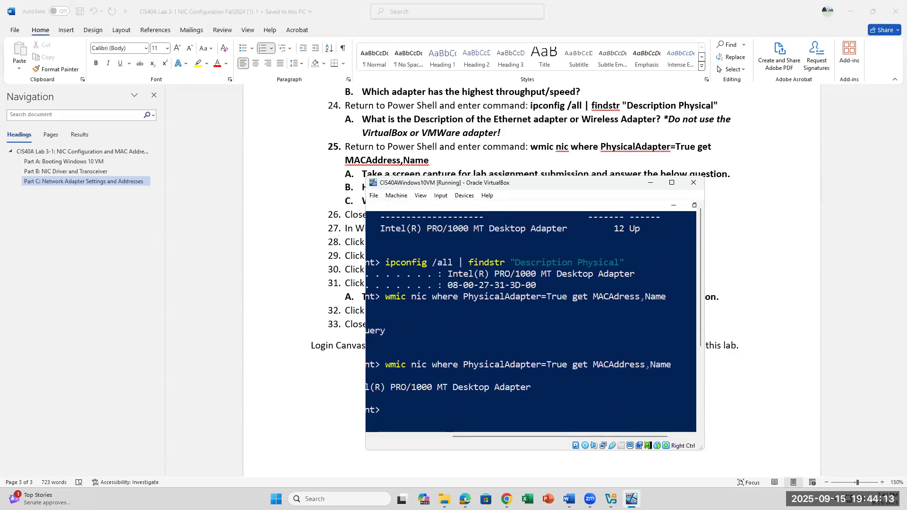
{"action": "scroll", "coordinate": [620, 366], "scroll_direction": "down", "scroll_amount": 3}
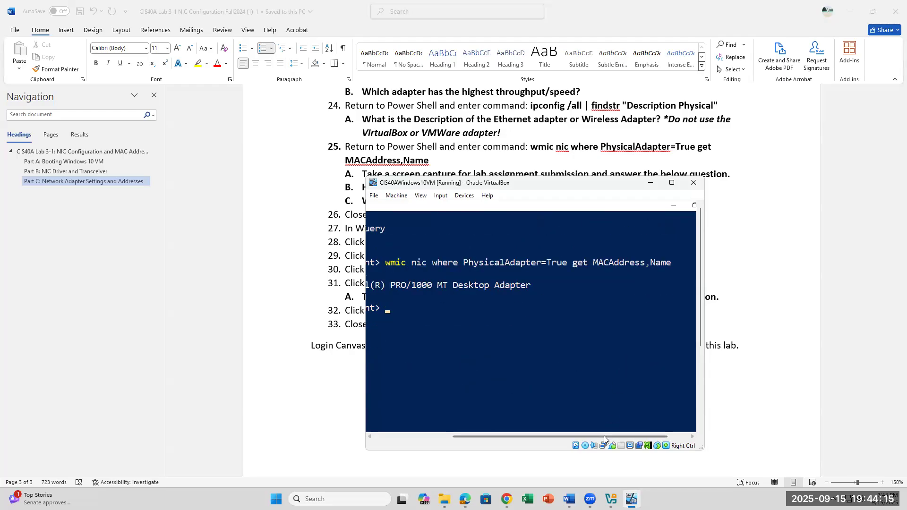
{"action": "left_click_drag", "start_coordinate": [605, 436], "coordinate": [526, 435]}
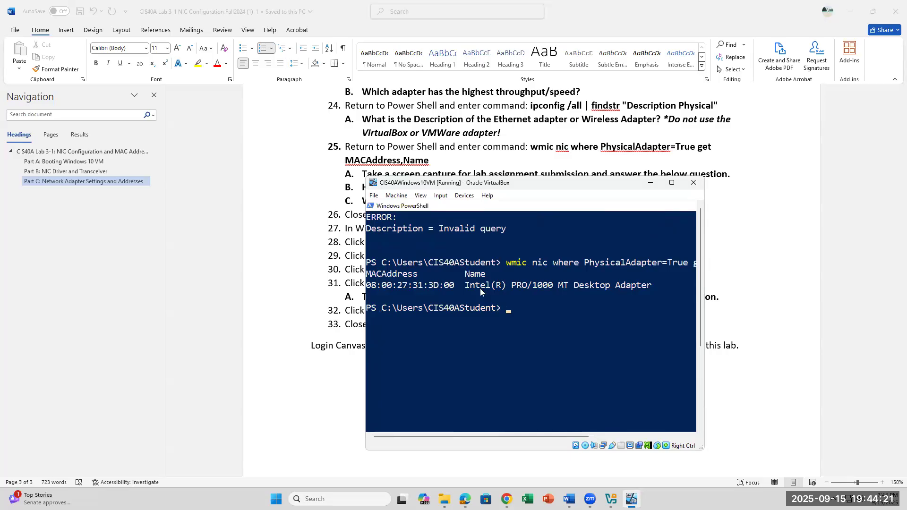
Compare the wmic output with step 25's questions, and bring the Word document forward to read the following steps
{"action": "scroll", "coordinate": [474, 253], "scroll_direction": "down", "scroll_amount": 1}
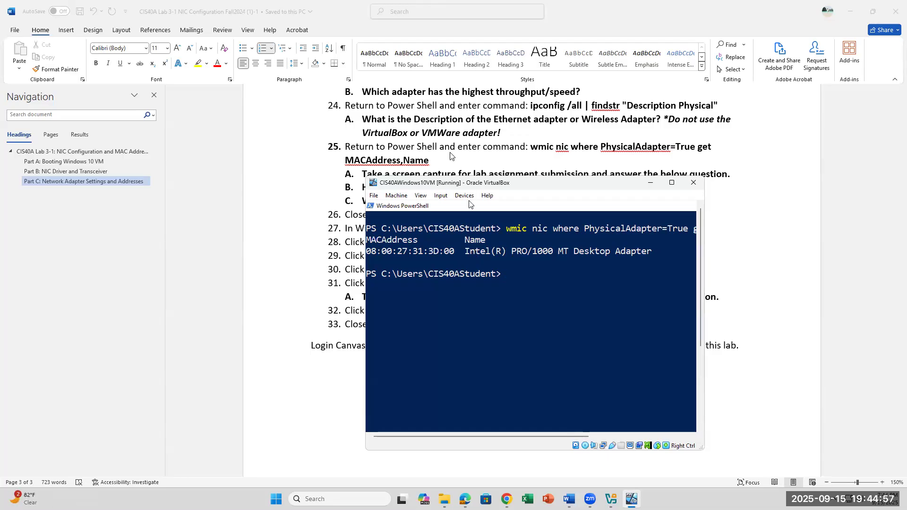
{"action": "scroll", "coordinate": [449, 160], "scroll_direction": "down", "scroll_amount": 1}
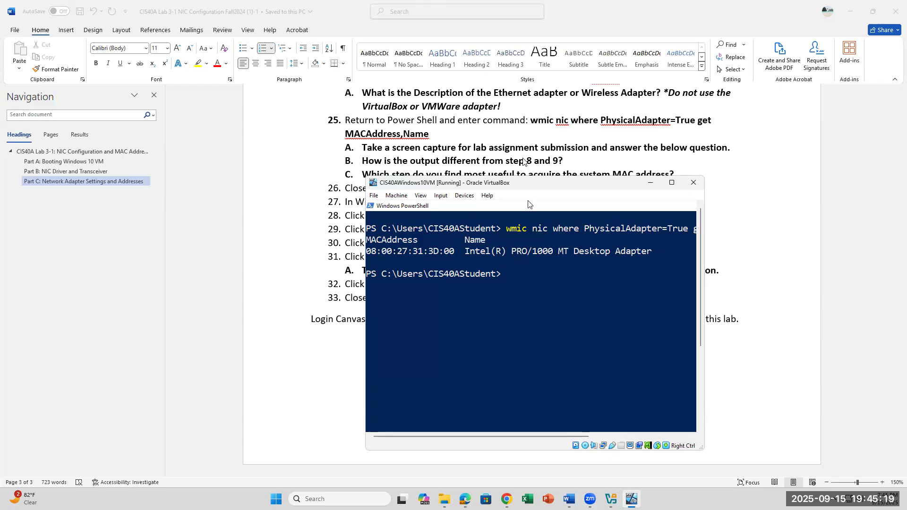
{"action": "left_click", "coordinate": [474, 150]}
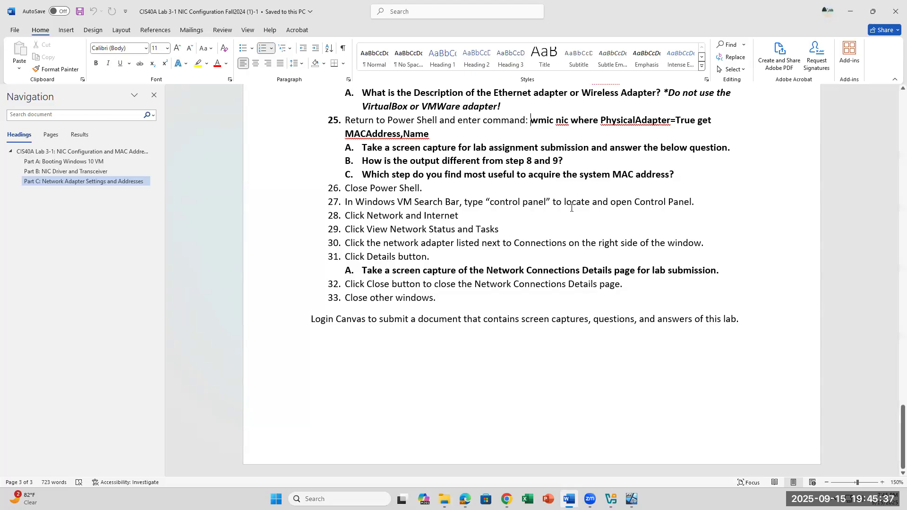
Return to the VM, maximize its window, and close Windows PowerShell
{"action": "left_click", "coordinate": [632, 499]}
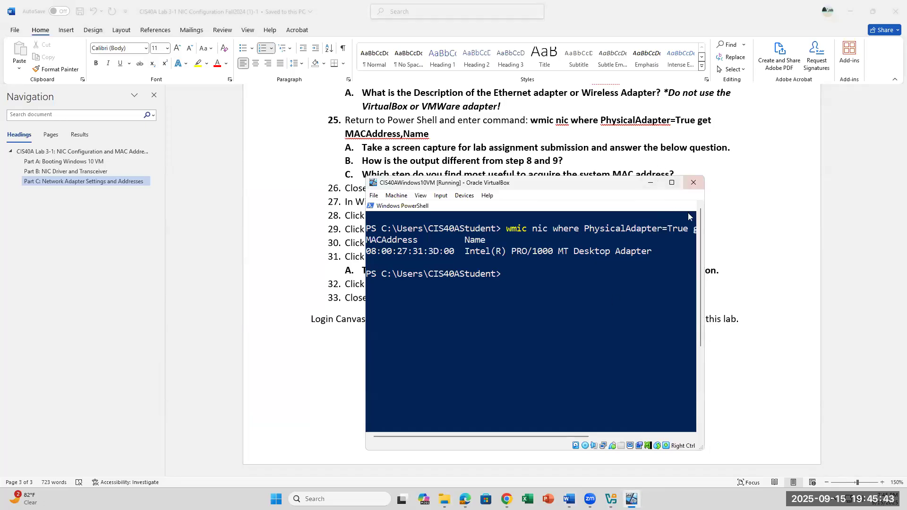
{"action": "left_click", "coordinate": [673, 183]}
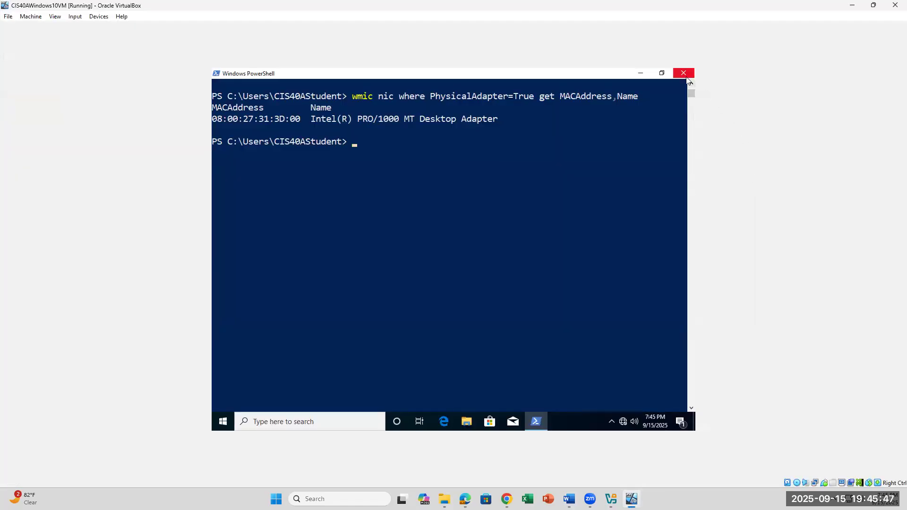
{"action": "left_click", "coordinate": [684, 73]}
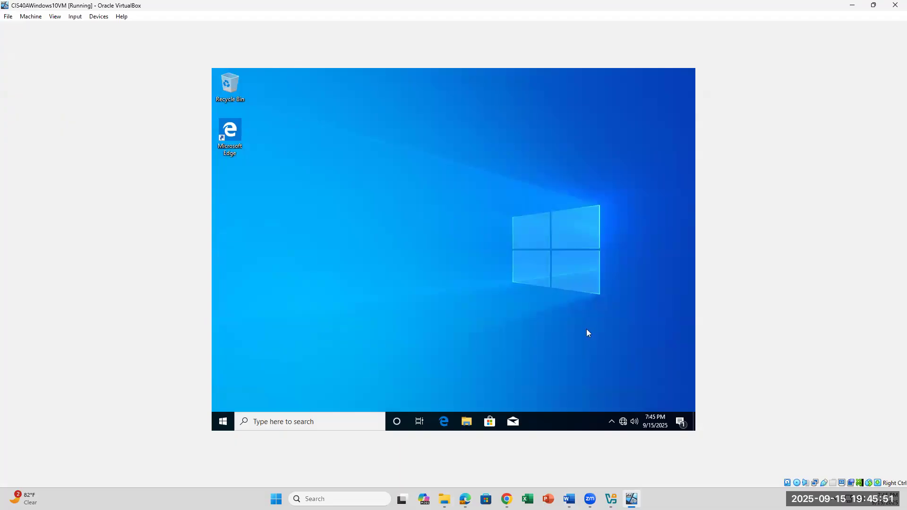
Search for "control panel" in the VM's Windows search and open Control Panel
{"action": "left_click", "coordinate": [359, 423]}
{"action": "type", "text": "con"}
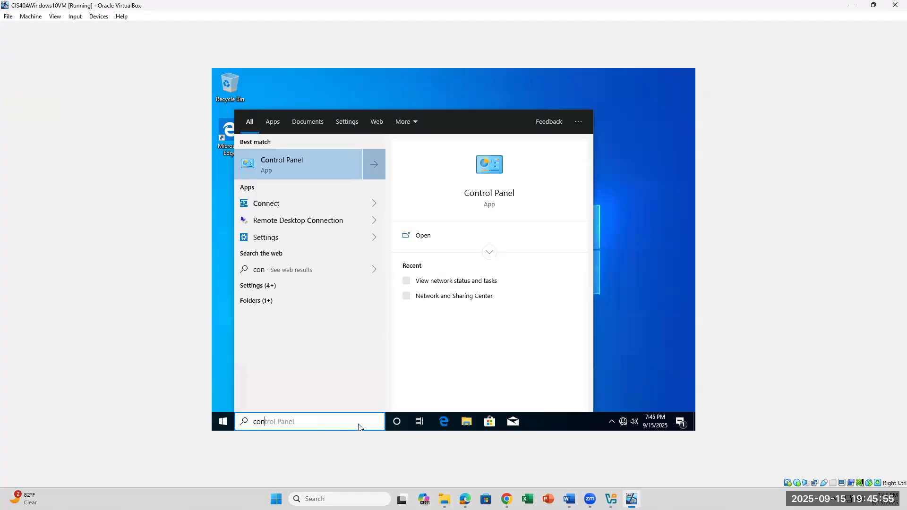
{"action": "type", "text": "trol panel"}
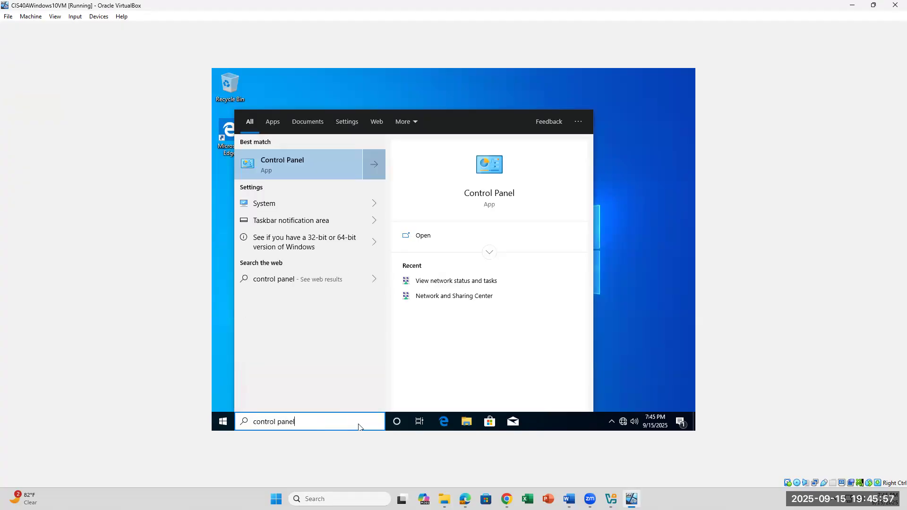
{"action": "key", "text": "Return"}
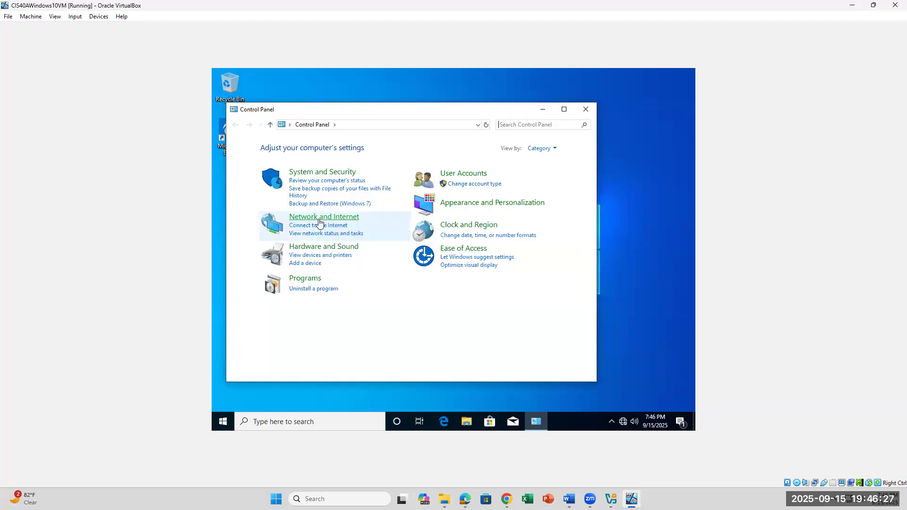
Check the next lab steps in Word, then open Network and Internet and view network status and tasks in the VM
{"action": "left_click", "coordinate": [569, 499]}
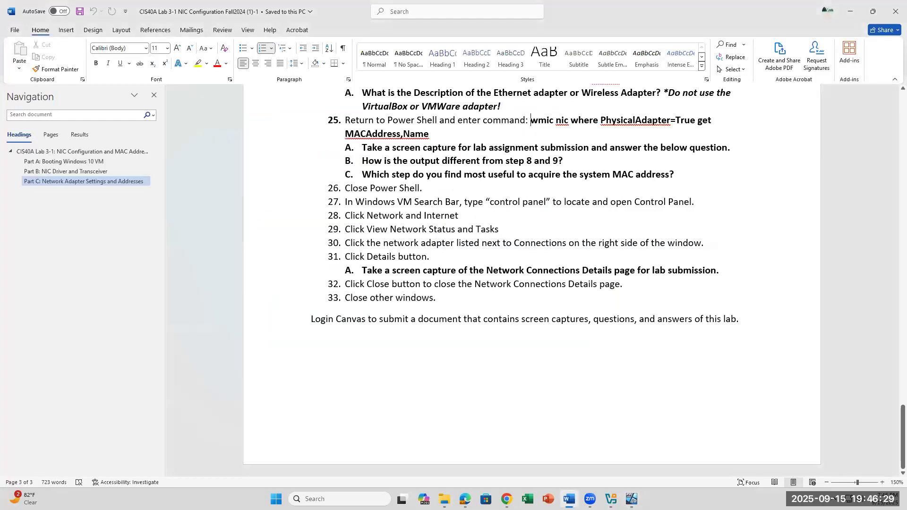
{"action": "left_click", "coordinate": [568, 499]}
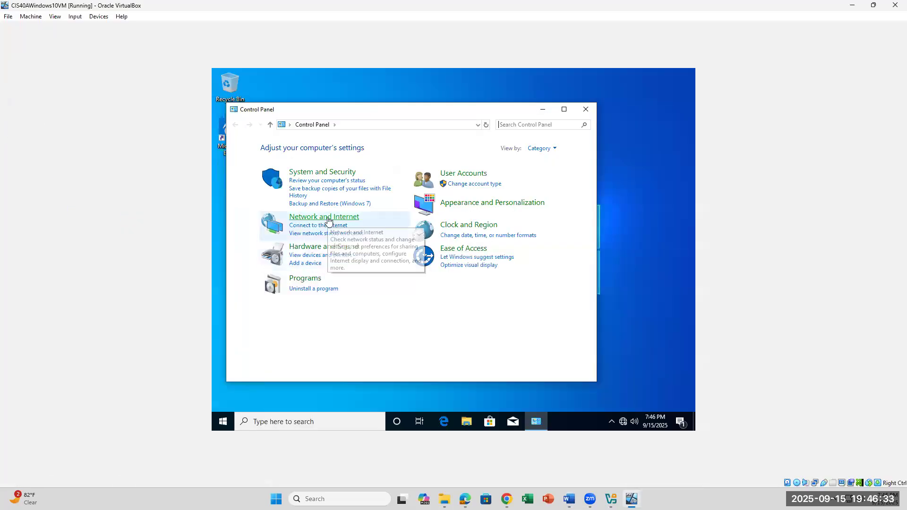
{"action": "left_click", "coordinate": [329, 220]}
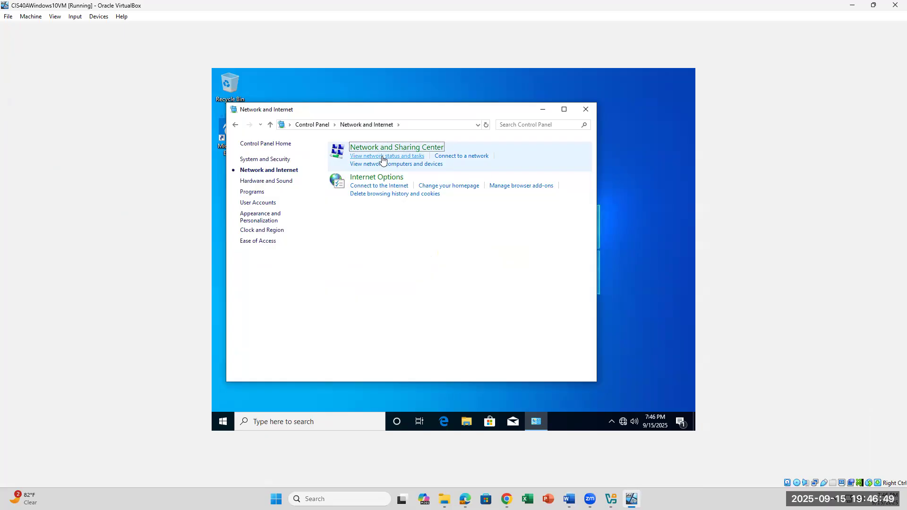
{"action": "left_click", "coordinate": [384, 157]}
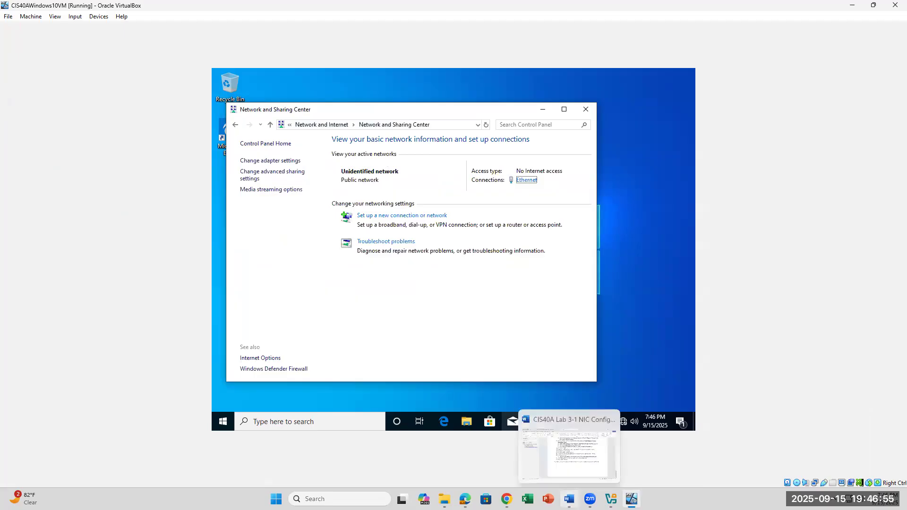
Check steps 29 and 30 in Word, then open the Ethernet connection's status in the VM's Network and Sharing Center
{"action": "left_click", "coordinate": [570, 499]}
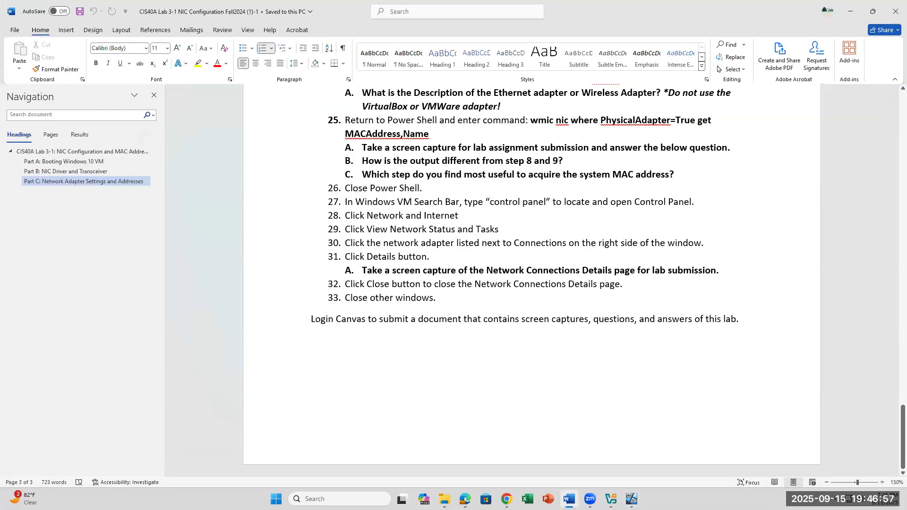
{"action": "left_click_drag", "start_coordinate": [392, 230], "coordinate": [500, 230]}
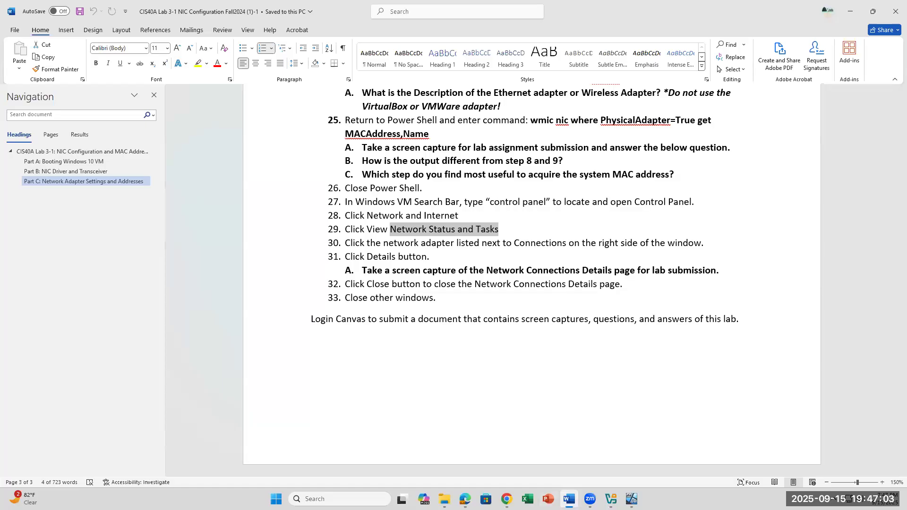
{"action": "mouse_move", "coordinate": [632, 499]}
{"action": "left_click", "coordinate": [605, 478]}
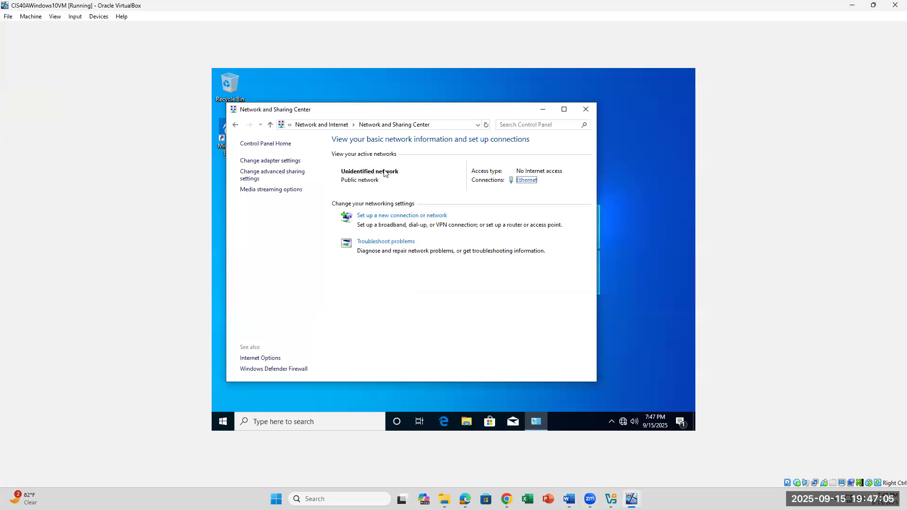
{"action": "left_click", "coordinate": [533, 185]}
{"action": "left_click", "coordinate": [526, 180]}
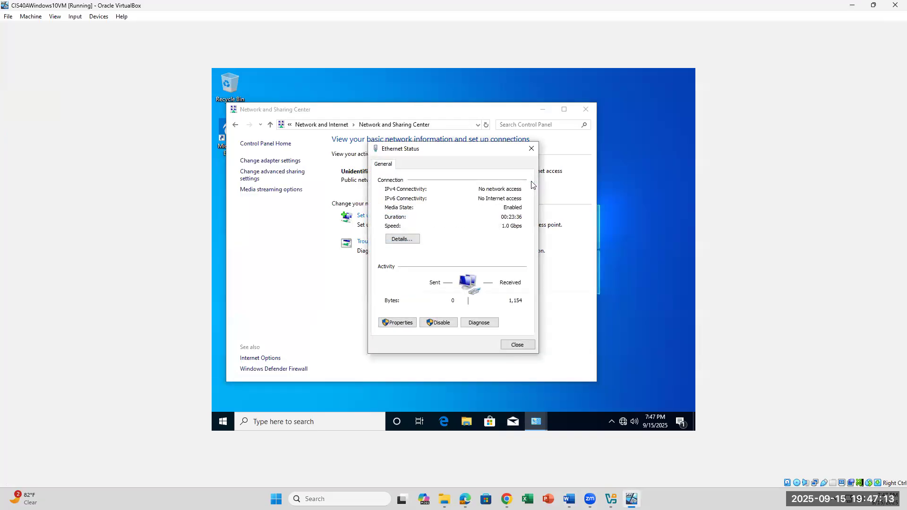
Check step 31 in Word, minimize the document, and show the Ethernet connection's details in the VM
{"action": "left_click", "coordinate": [569, 499]}
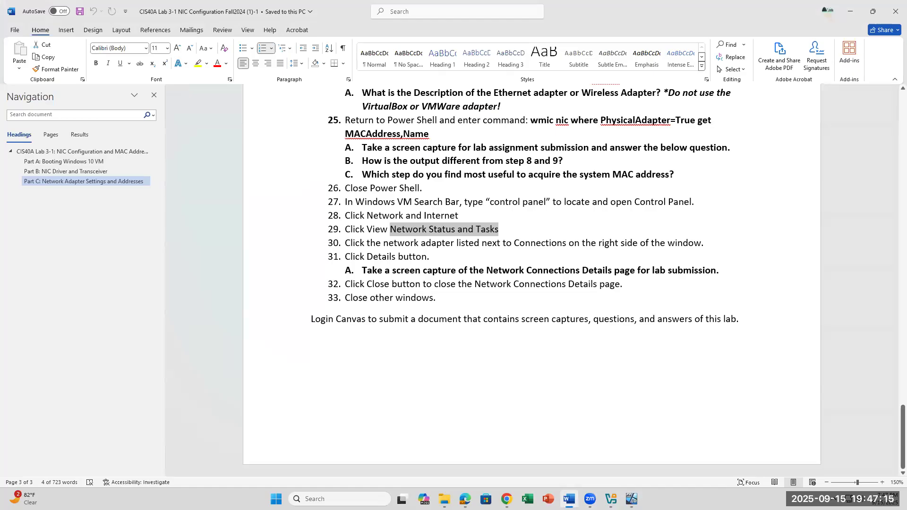
{"action": "left_click", "coordinate": [851, 12]}
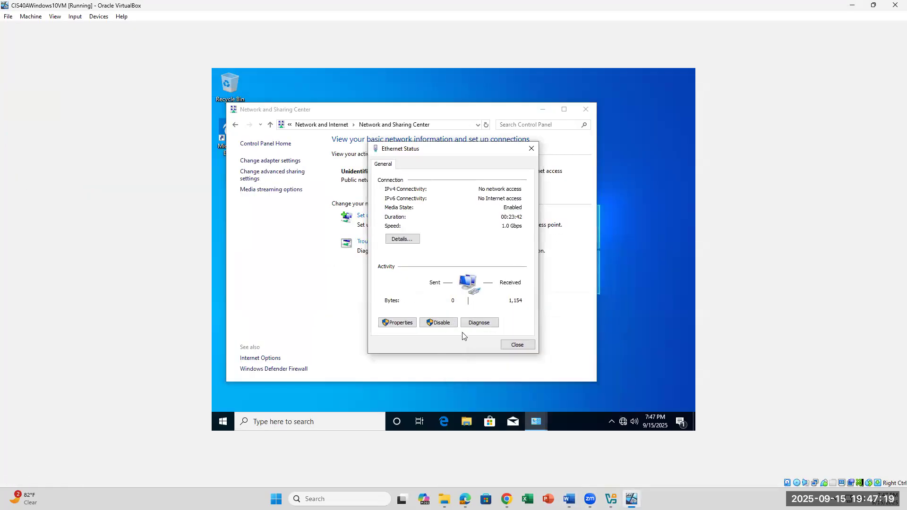
{"action": "left_click", "coordinate": [403, 240]}
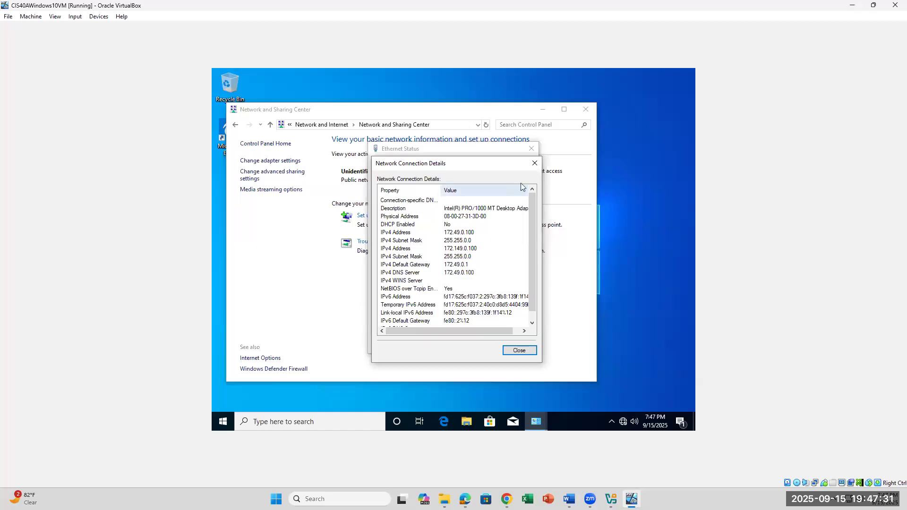
Close the Network Connection Details, Ethernet Status, and Network and Sharing Center windows
{"action": "left_click", "coordinate": [534, 163]}
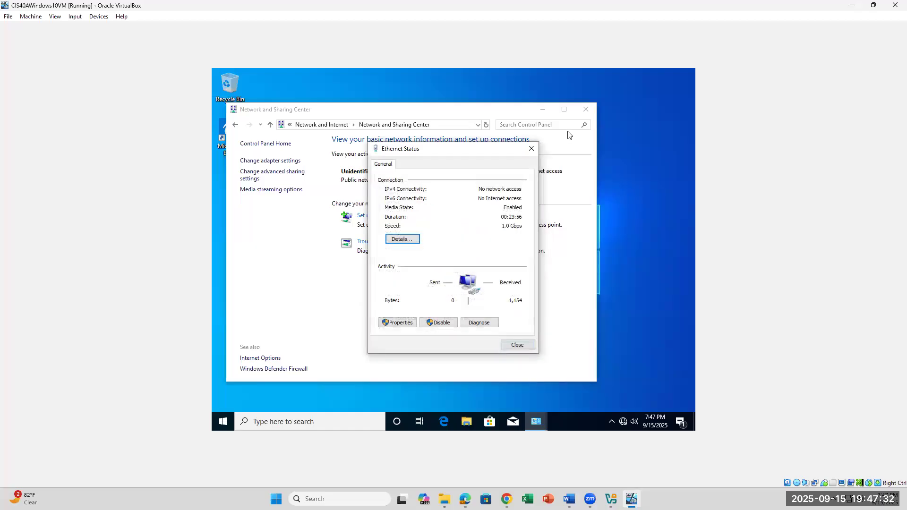
{"action": "left_click", "coordinate": [531, 149]}
{"action": "left_click", "coordinate": [586, 109]}
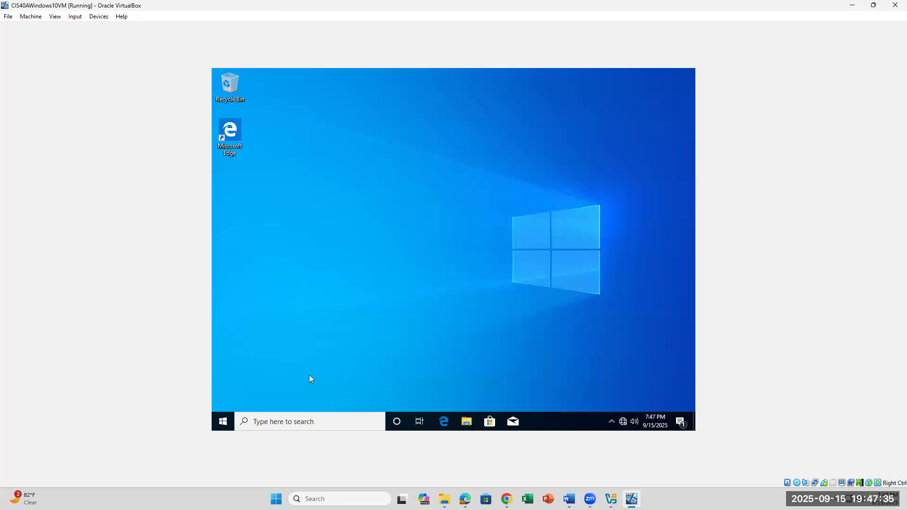
Search for Control Panel in the VM, checking the lab instructions in Word along the way, and open it
{"action": "left_click", "coordinate": [301, 422]}
{"action": "type", "text": "control"}
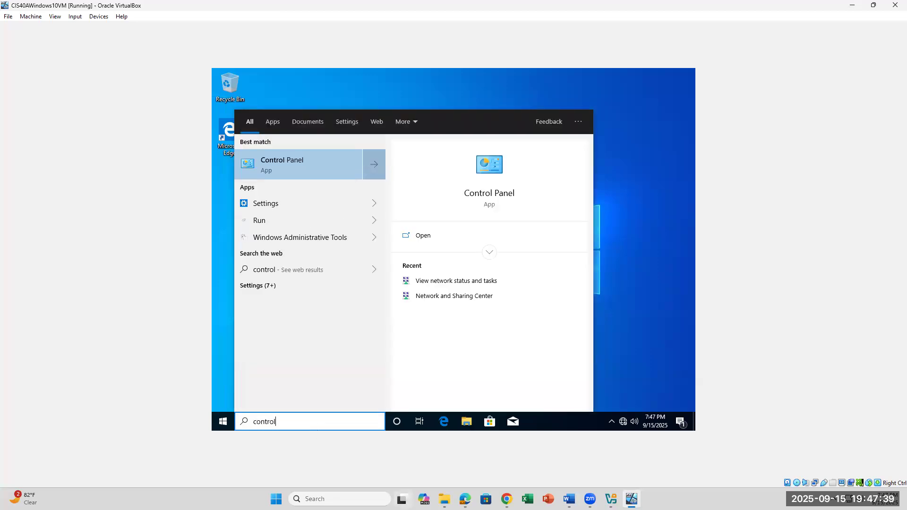
{"action": "left_click", "coordinate": [569, 499]}
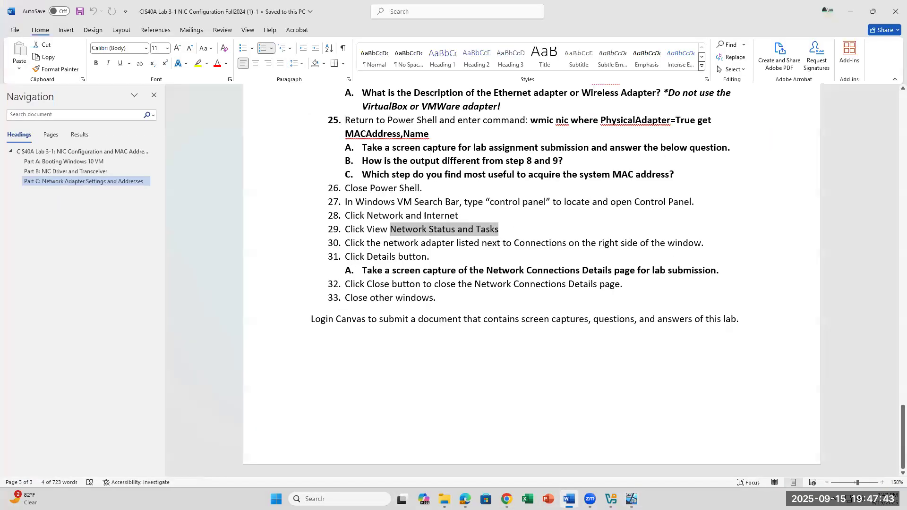
{"action": "left_click", "coordinate": [569, 499]}
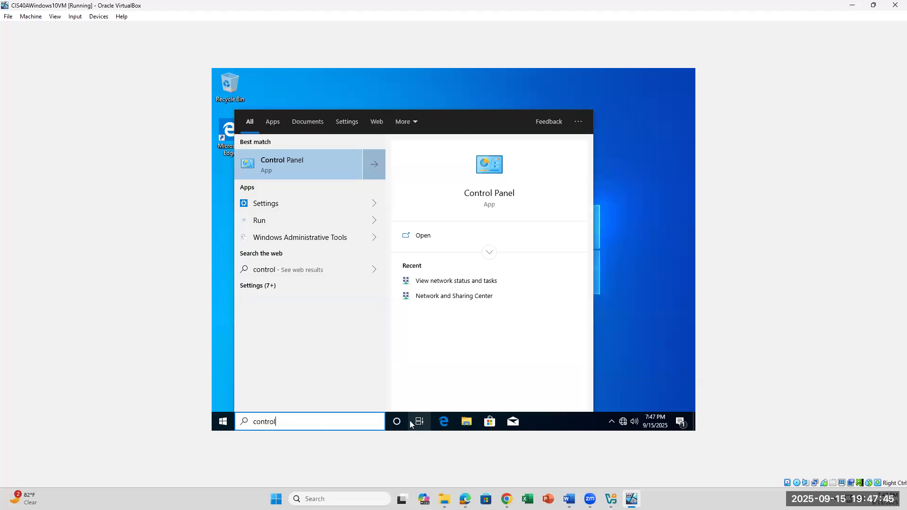
{"action": "type", "text": "pane"}
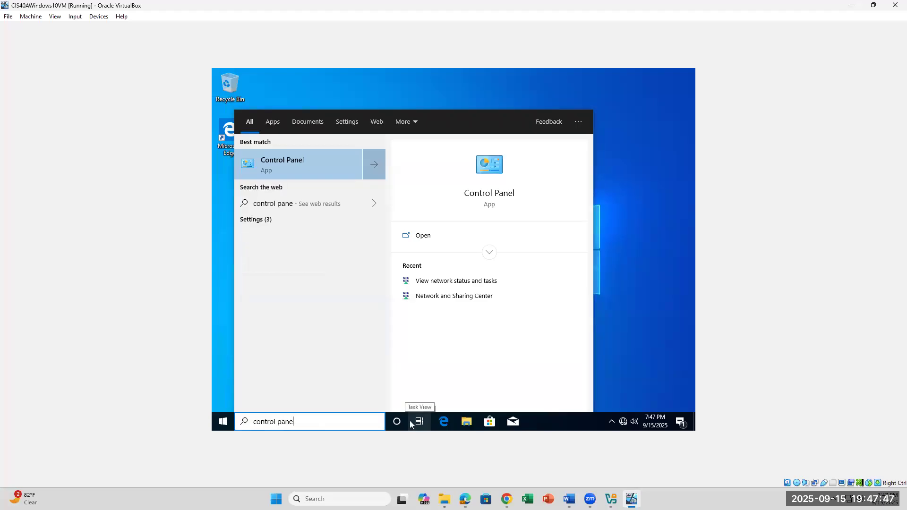
{"action": "left_click", "coordinate": [292, 164]}
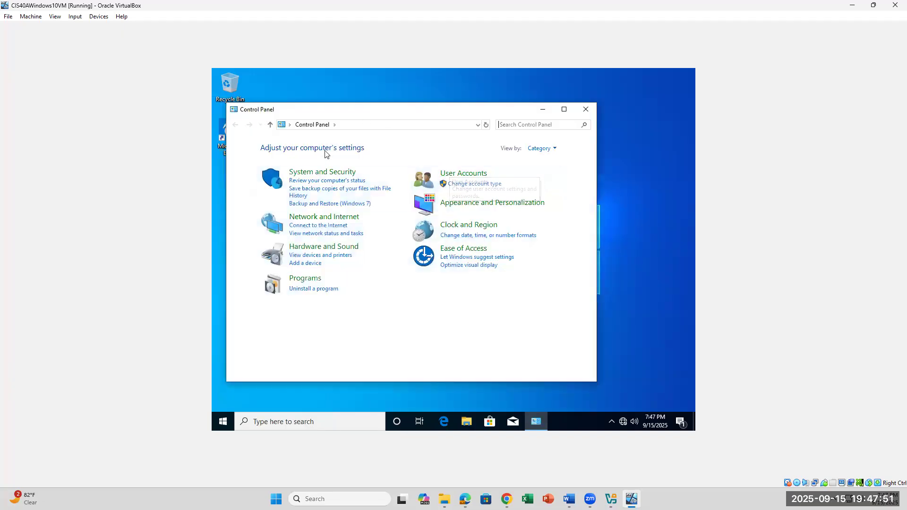
Go to Network and Internet, view network status and tasks, and open the Ethernet connection's status
{"action": "left_click", "coordinate": [319, 218]}
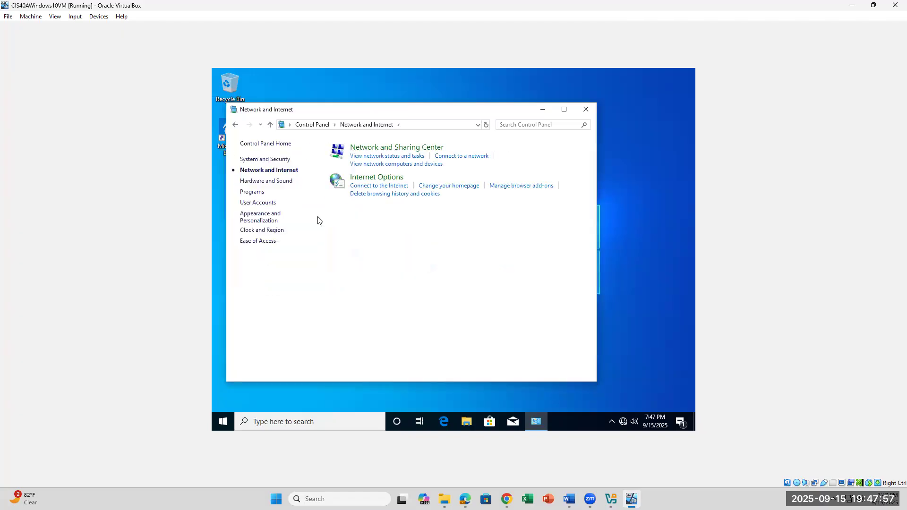
{"action": "left_click", "coordinate": [371, 157]}
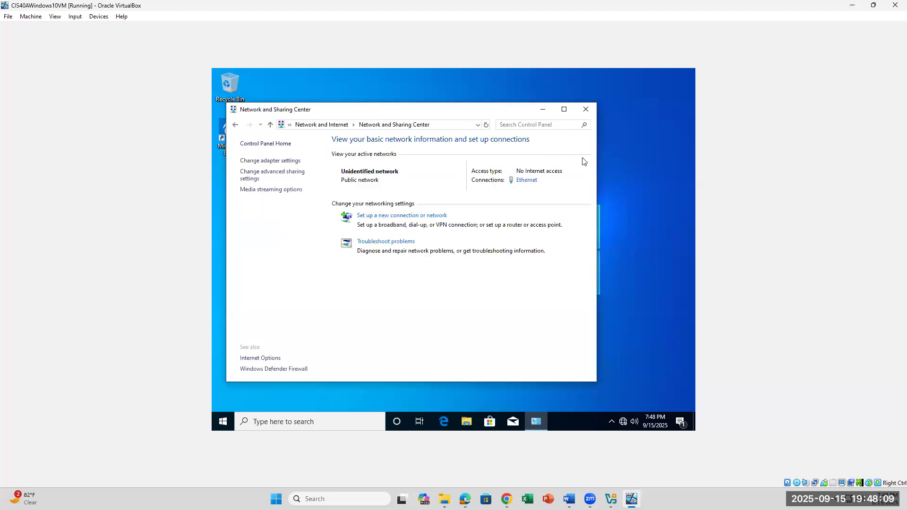
{"action": "left_click", "coordinate": [527, 183]}
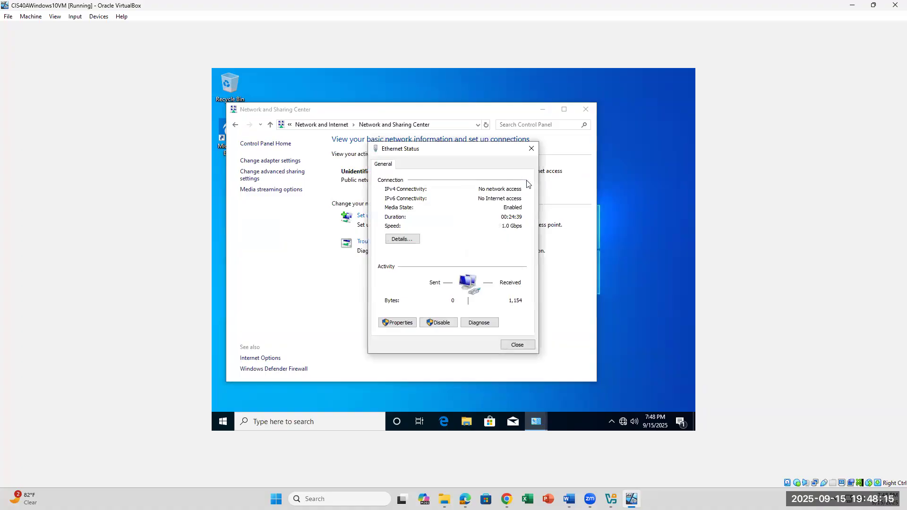
Show the Ethernet connection's details and highlight its Physical Address and Description entries
{"action": "left_click", "coordinate": [407, 242]}
{"action": "scroll", "coordinate": [454, 235], "scroll_direction": "down", "scroll_amount": 1}
{"action": "scroll", "coordinate": [454, 235], "scroll_direction": "up", "scroll_amount": 1}
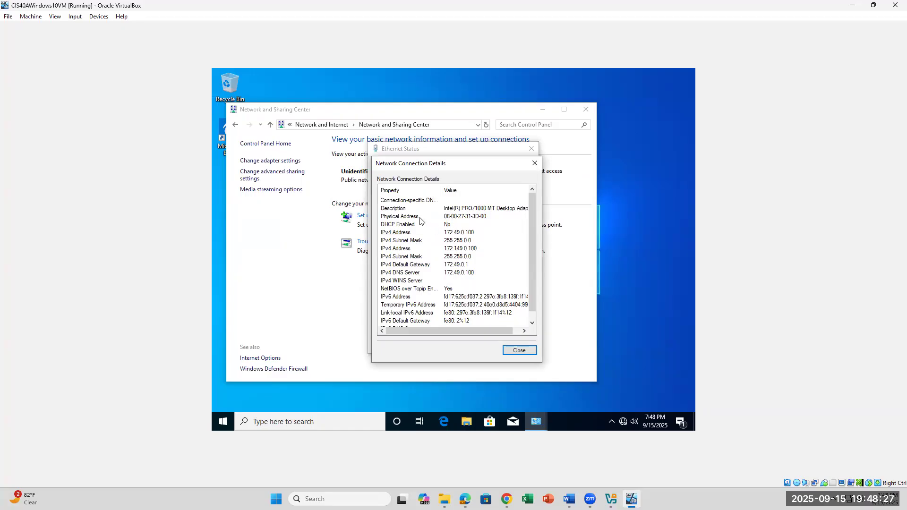
{"action": "left_click", "coordinate": [434, 209]}
{"action": "left_click", "coordinate": [465, 219]}
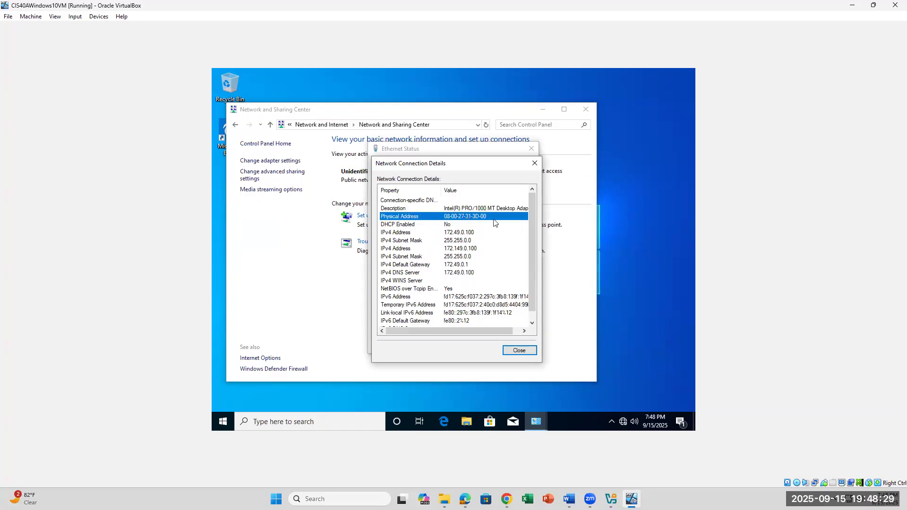
{"action": "left_click", "coordinate": [495, 210]}
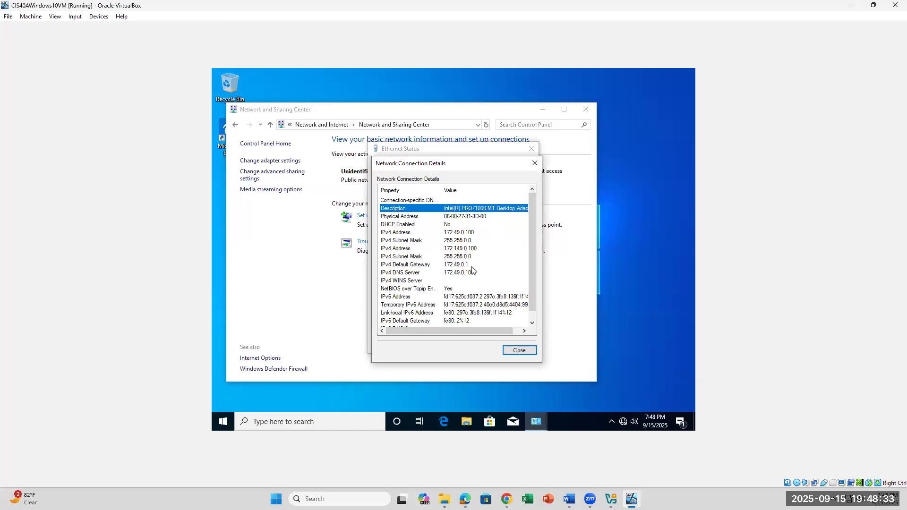
Check steps 32 and 33 in Word, then close the connection details, Ethernet Status, and Network and Sharing Center windows in the VM
{"action": "left_click", "coordinate": [569, 499]}
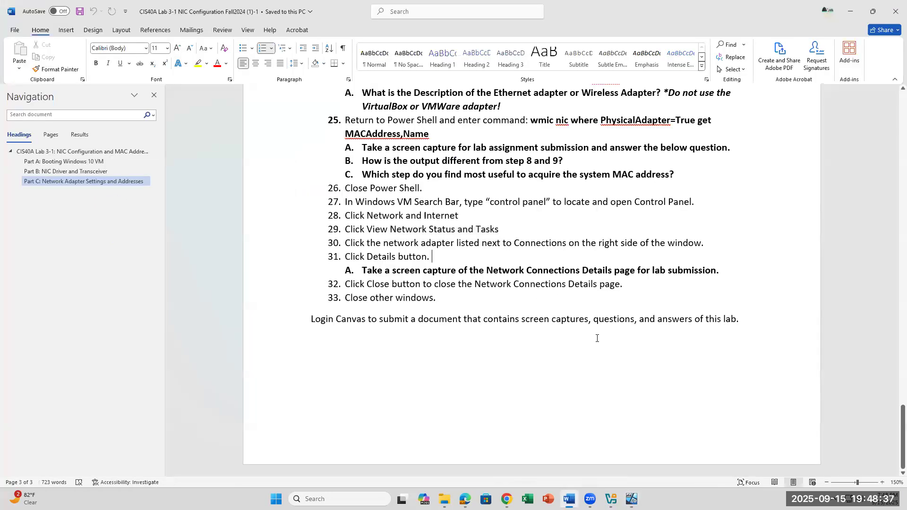
{"action": "left_click", "coordinate": [632, 500]}
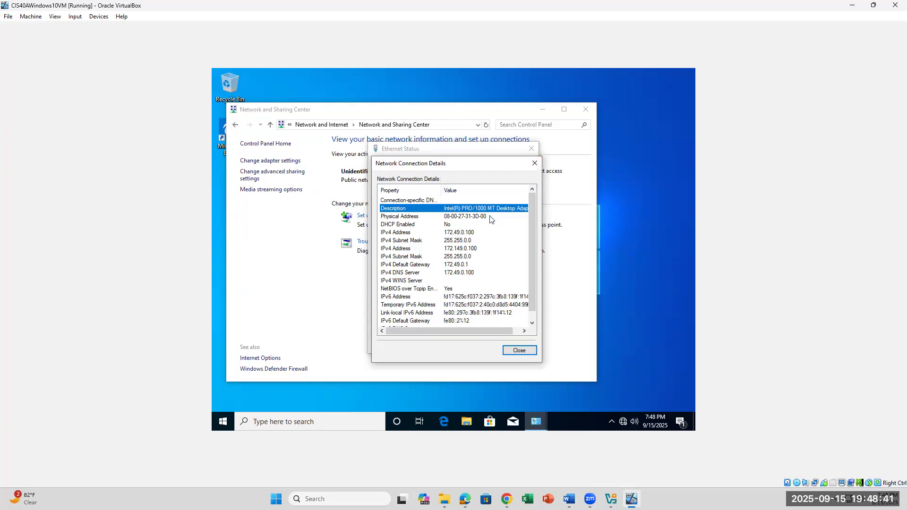
{"action": "left_click", "coordinate": [534, 163]}
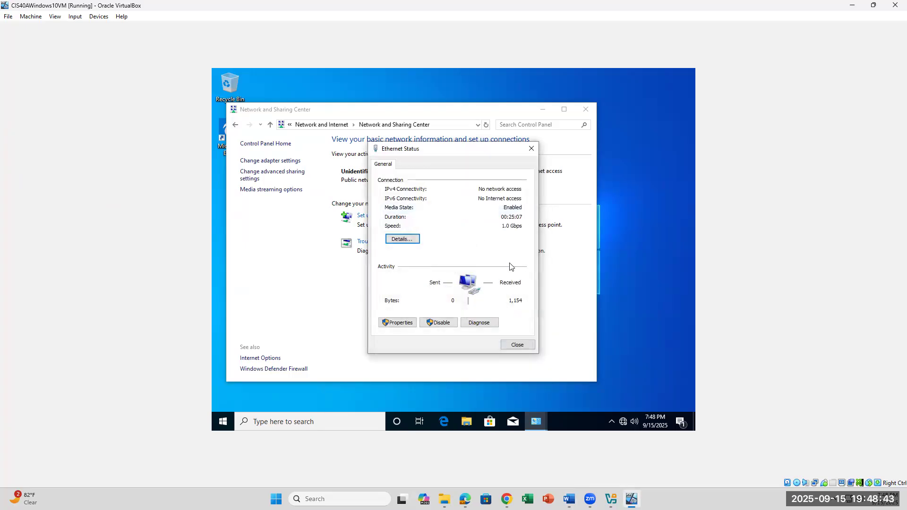
{"action": "left_click", "coordinate": [531, 149]}
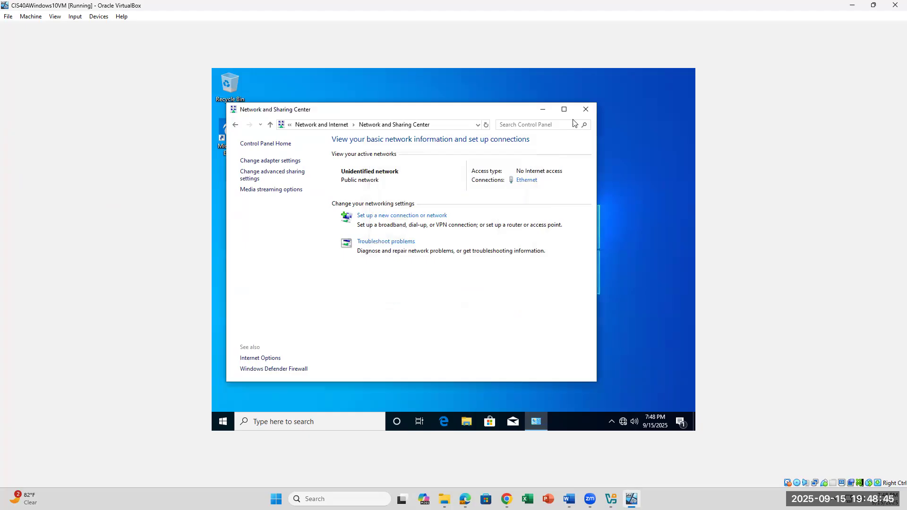
{"action": "left_click", "coordinate": [585, 111]}
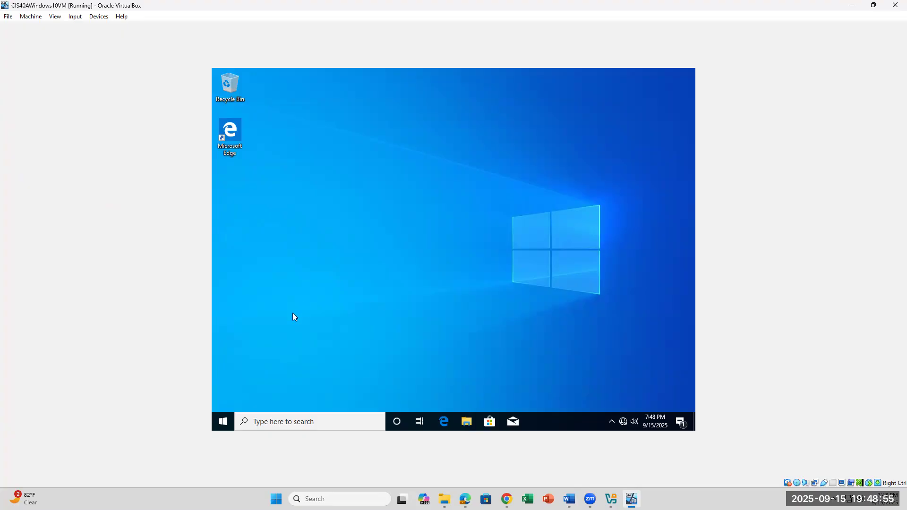
Shut down Windows 10 inside the virtual machine
{"action": "left_click", "coordinate": [223, 422]}
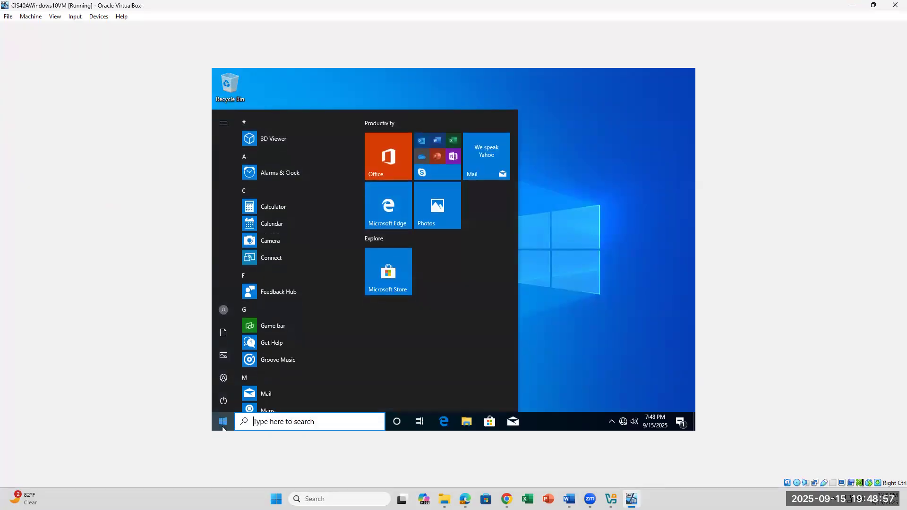
{"action": "left_click", "coordinate": [228, 398]}
{"action": "left_click", "coordinate": [476, 371]}
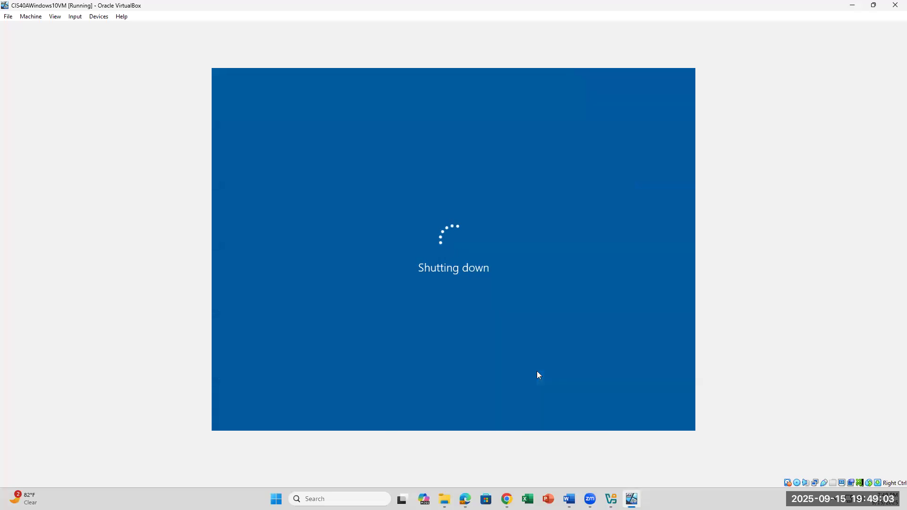